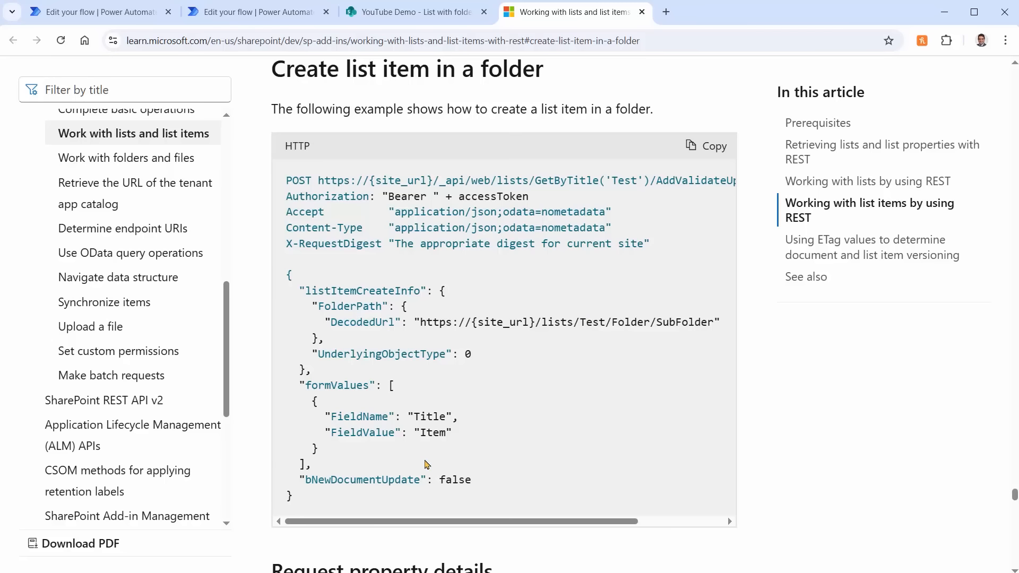
- Inspect the MyFolder folder in the SharePoint list "List with folder" and the input of the manual trigger in the Power Automate flow
left_click(403, 12)
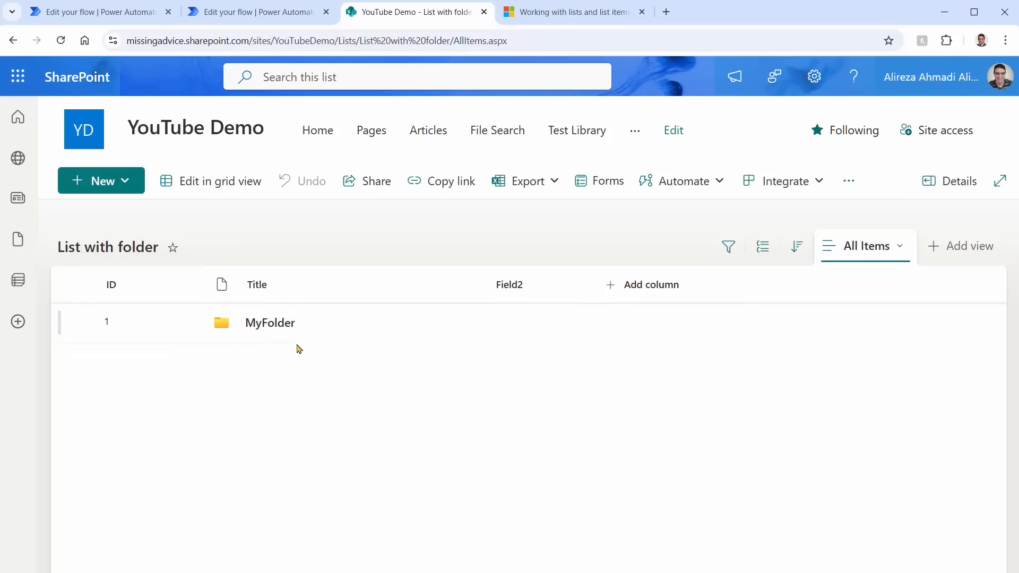
left_click(264, 323)
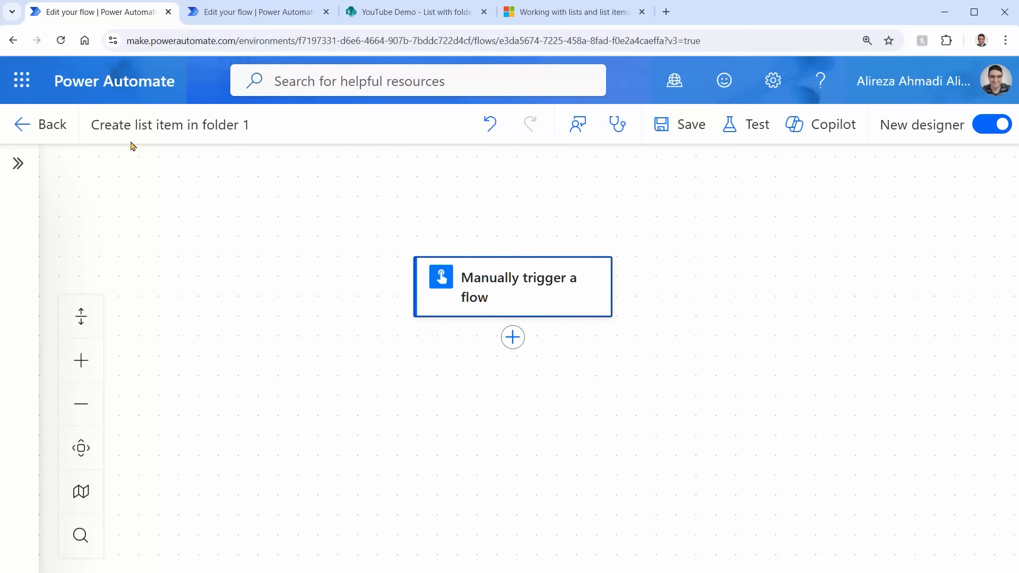
left_click(505, 297)
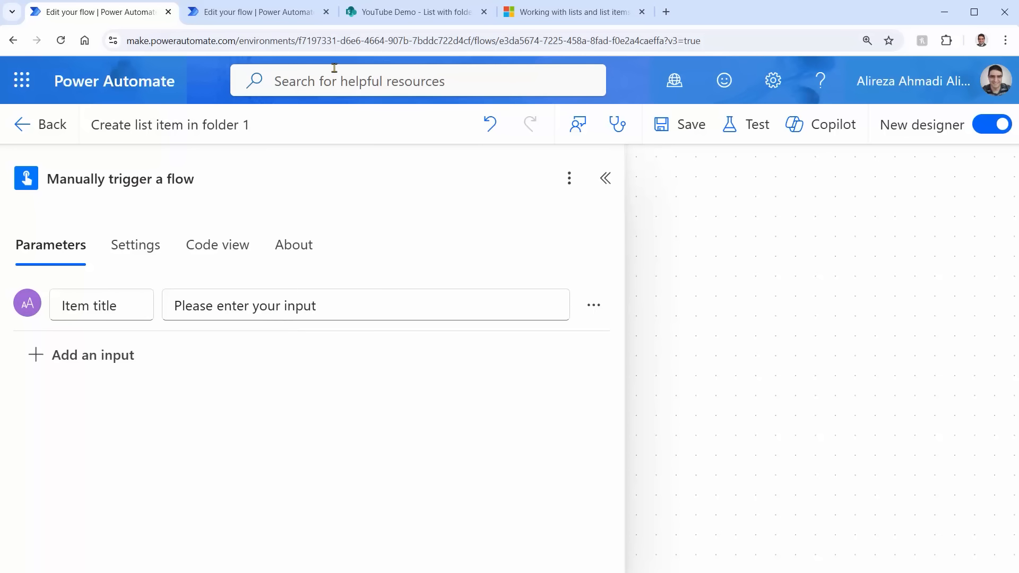
left_click(409, 20)
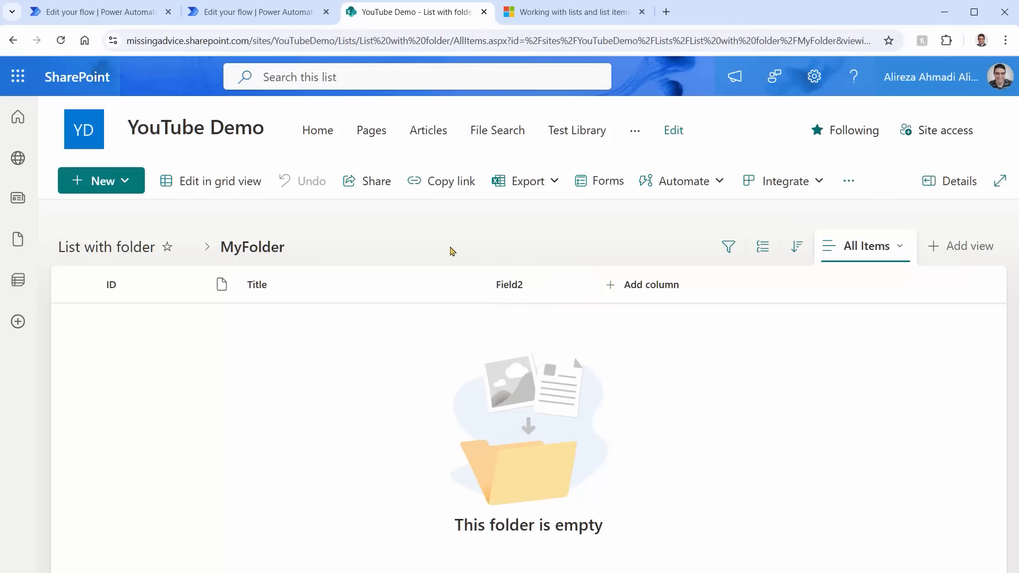
- Add a "Send an HTTP request to SharePoint" action below the manual trigger in the Power Automate flow "Create list item in folder 1"
left_click(125, 12)
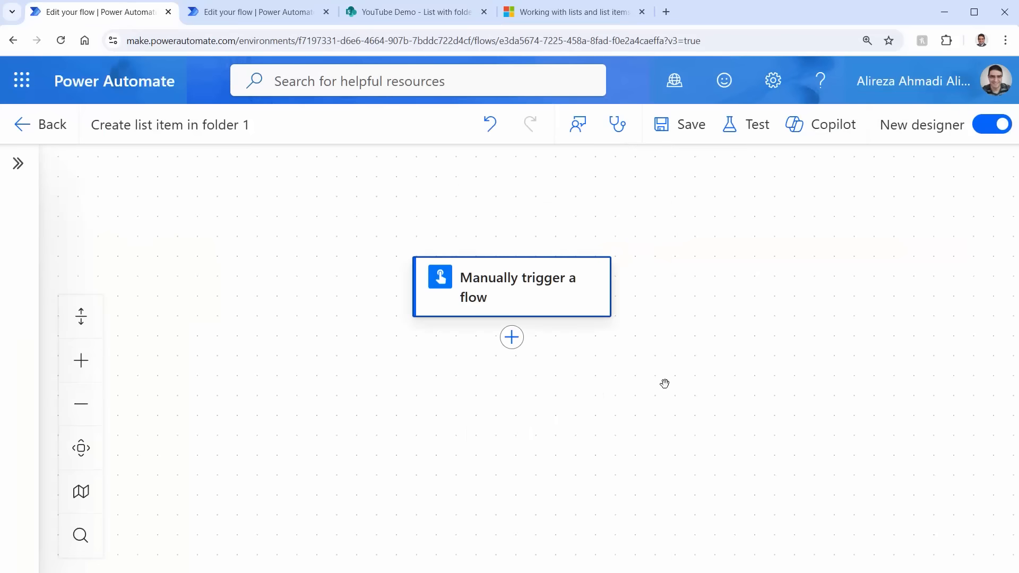
left_click_drag(669, 365, 668, 296)
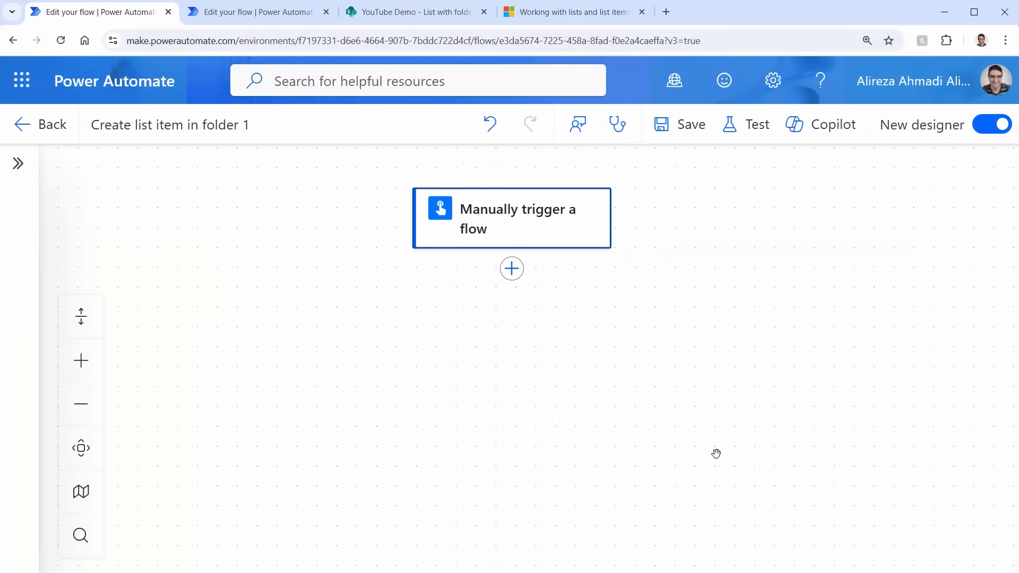
key("ctrl+minus")
left_click(483, 271)
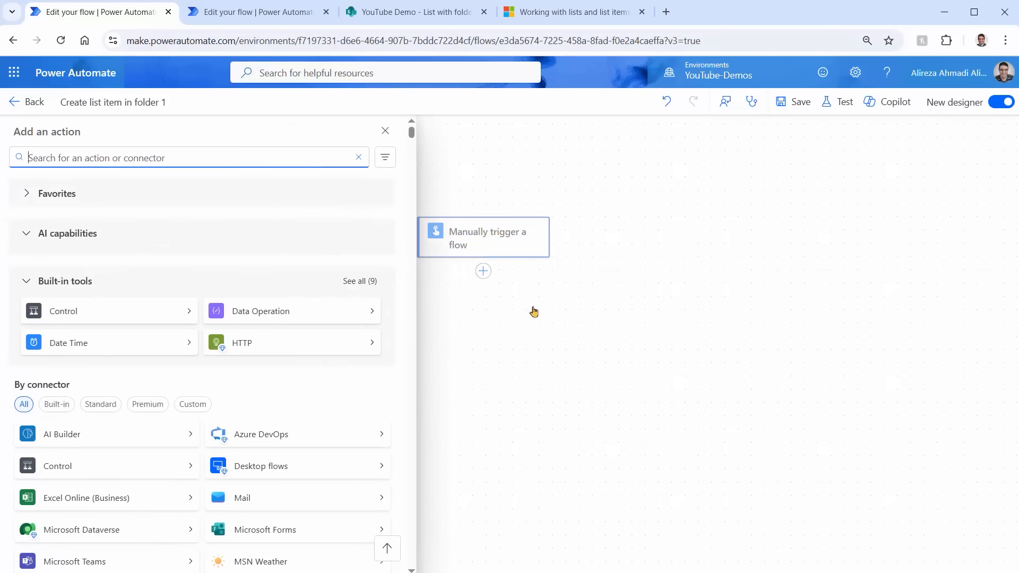
type("Sharepoint http")
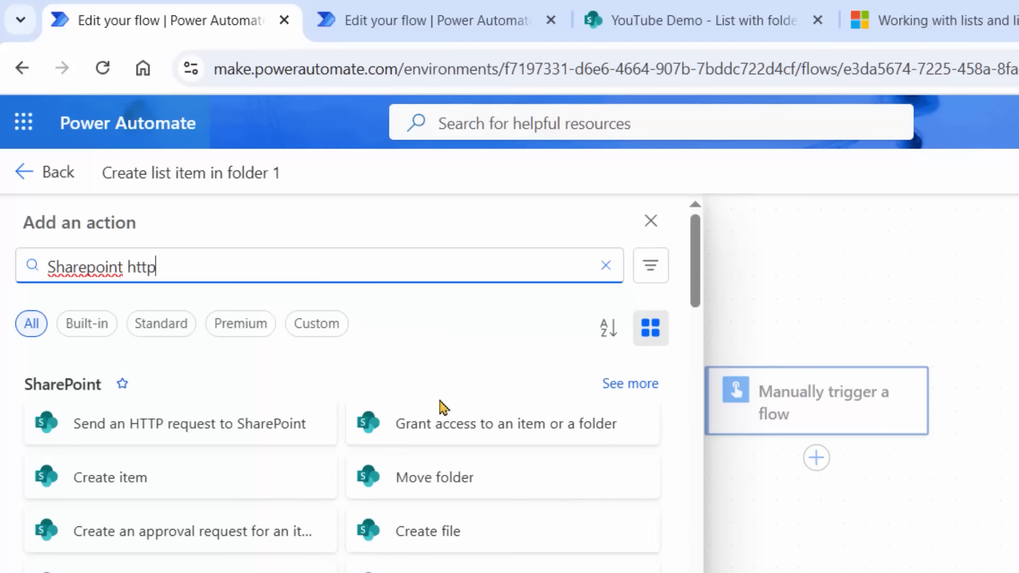
left_click(111, 427)
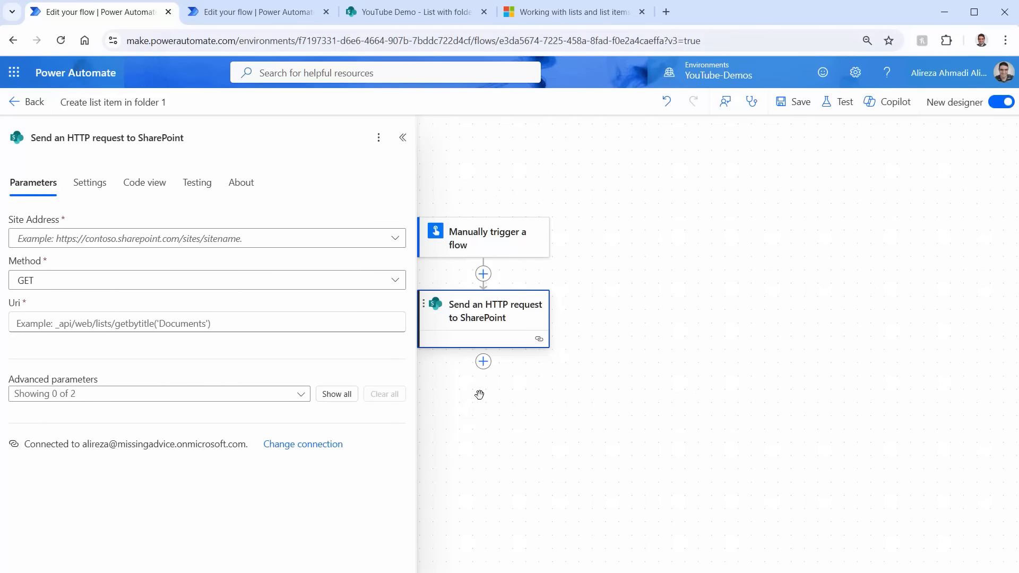
- Set the HTTP request's site address to the YouTube Demo site, using the Microsoft Learn example as reference
left_click(565, 12)
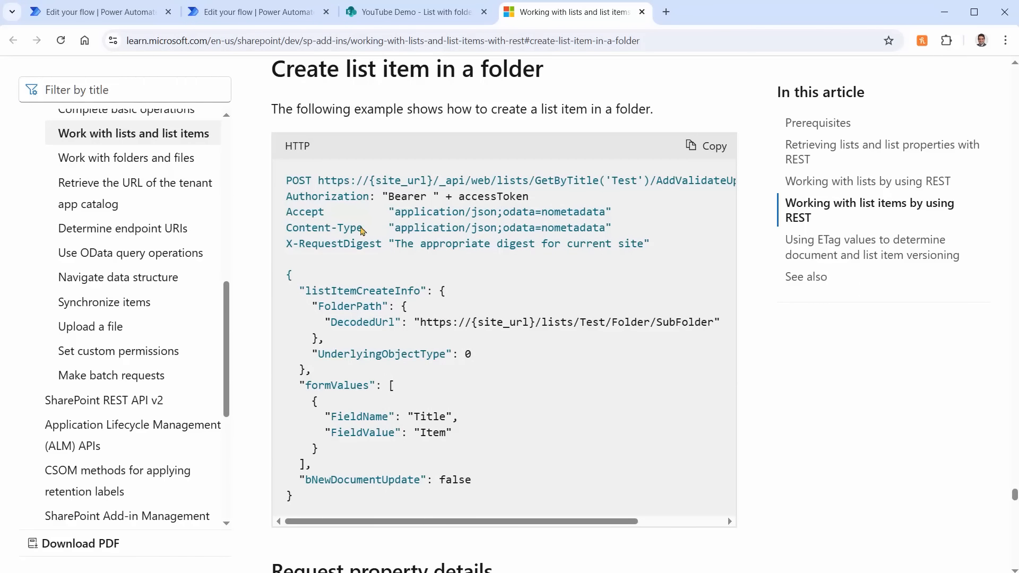
left_click(126, 15)
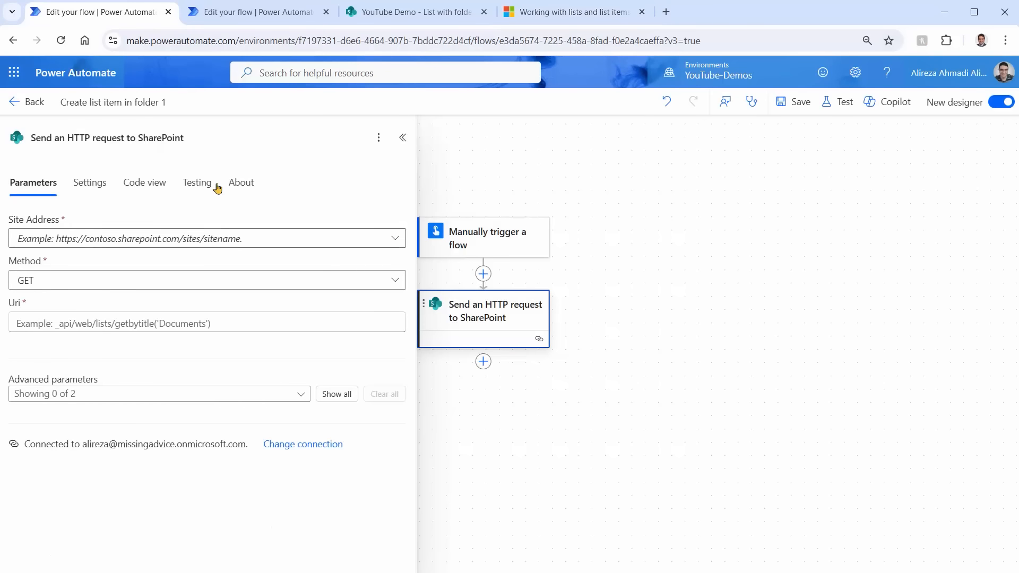
left_click(397, 240)
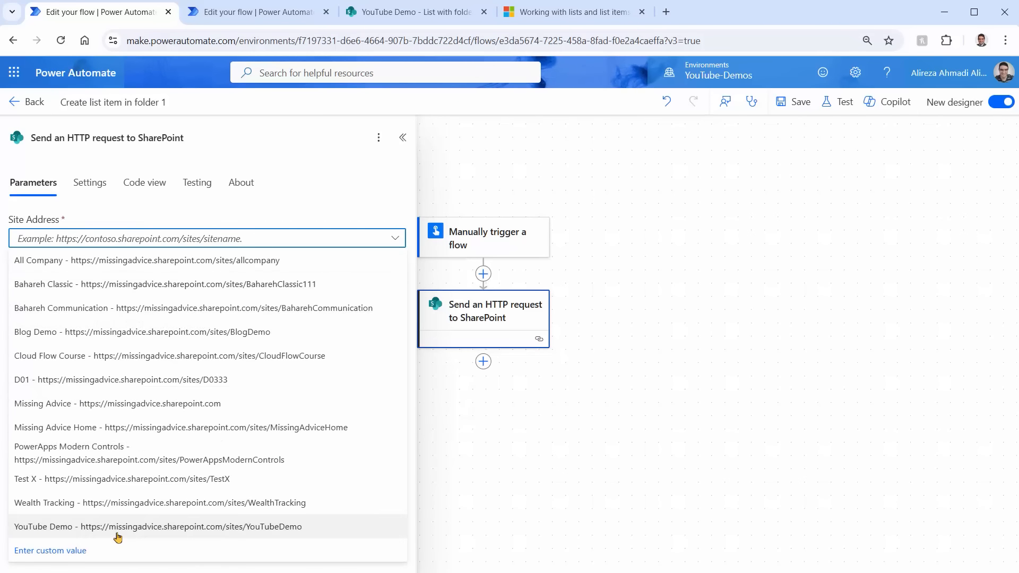
left_click(118, 531)
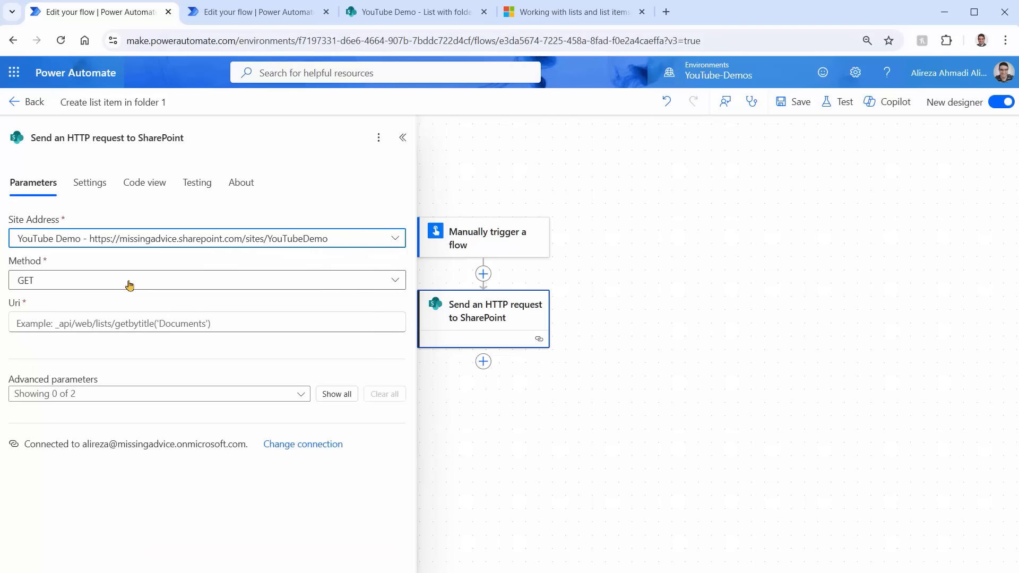
- Set the HTTP request's method to POST, as in the Microsoft Learn example for creating a list item in a folder
left_click(550, 16)
double_click(306, 182)
left_click(100, 12)
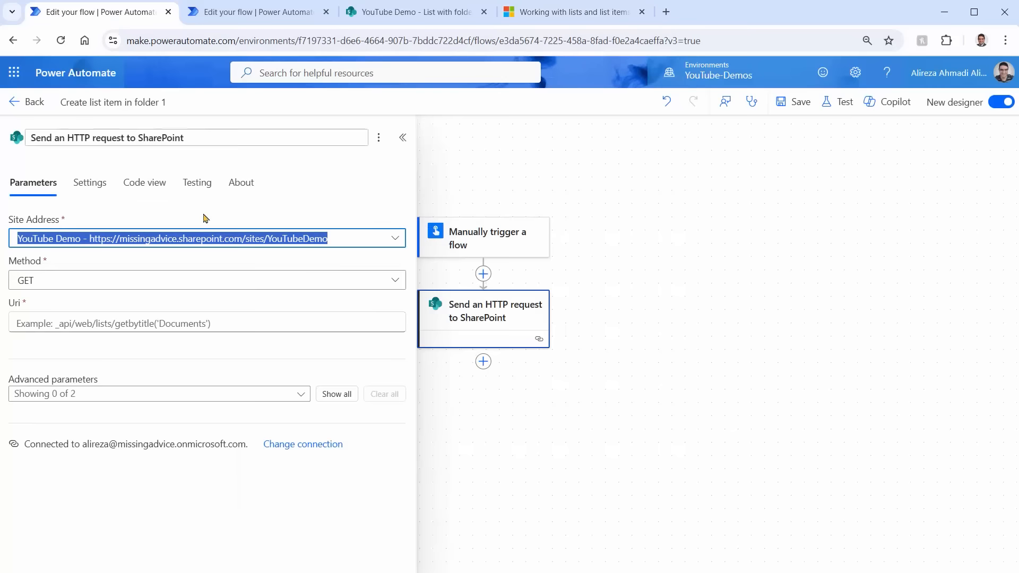
left_click(192, 280)
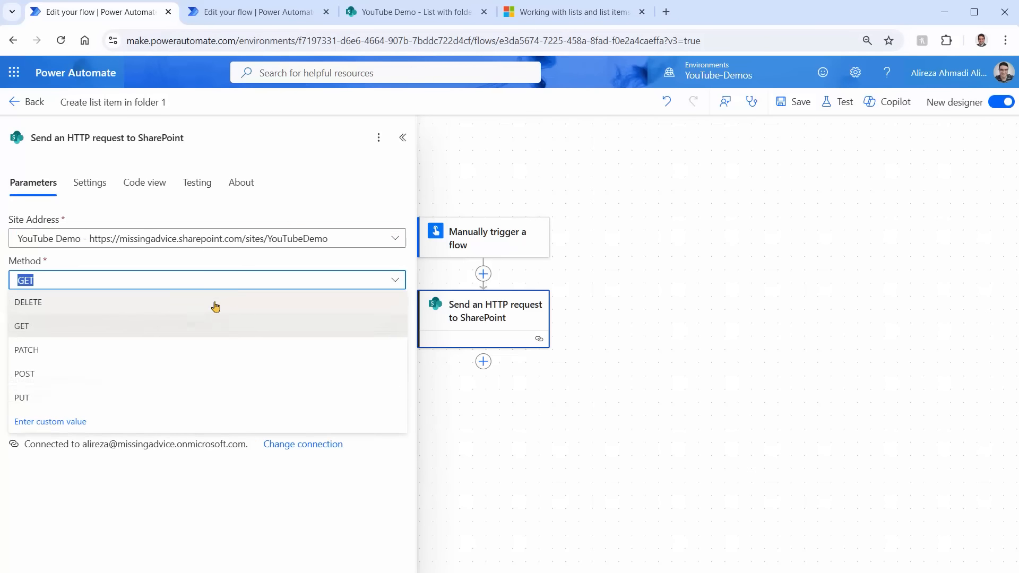
left_click(70, 377)
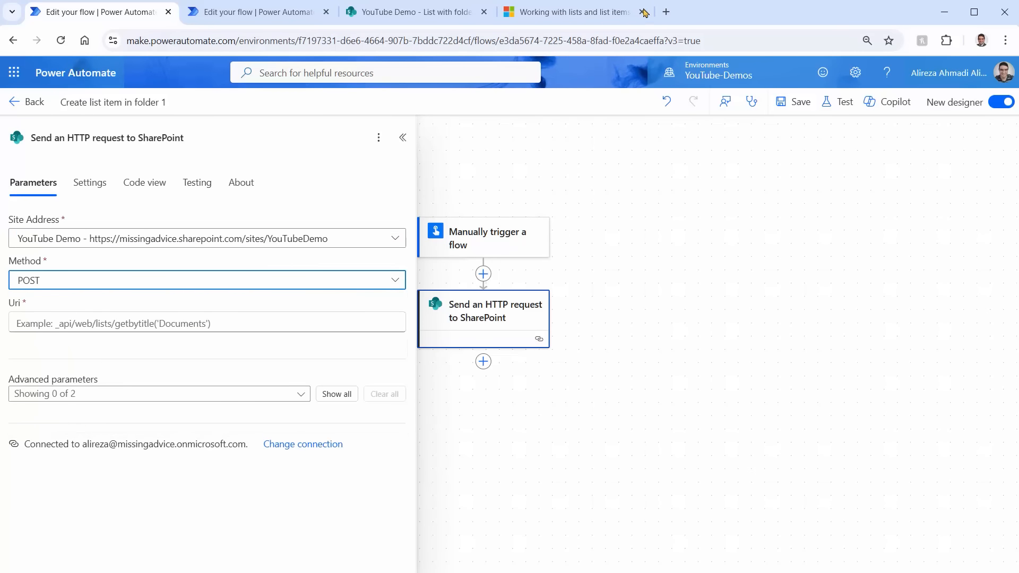
- Copy _api/web/lists/GetByTitle('Test')/AddValidateUpdateItemUsingPath from the Microsoft Learn example into the HTTP request's Uri
left_click(576, 20)
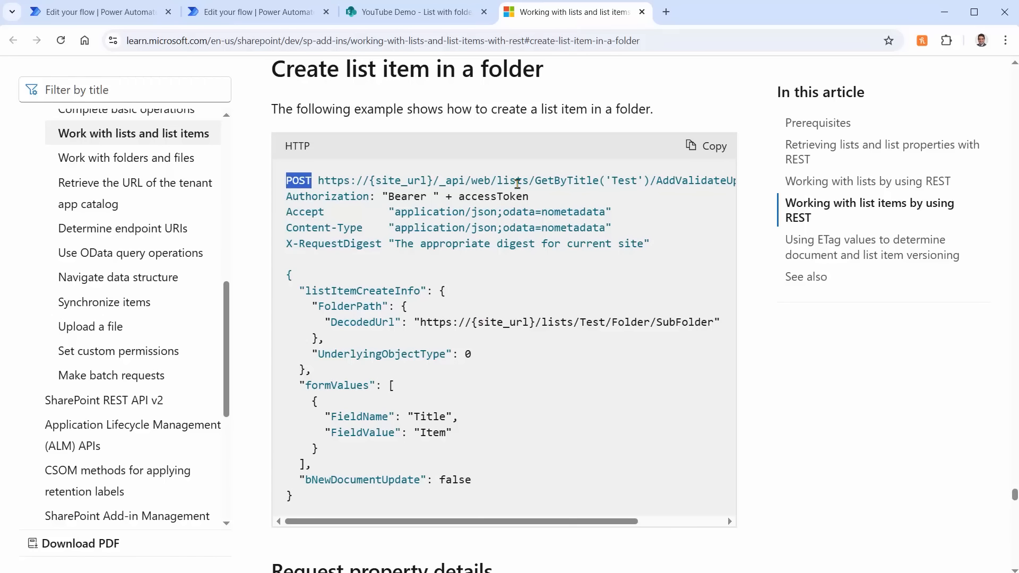
left_click(80, 13)
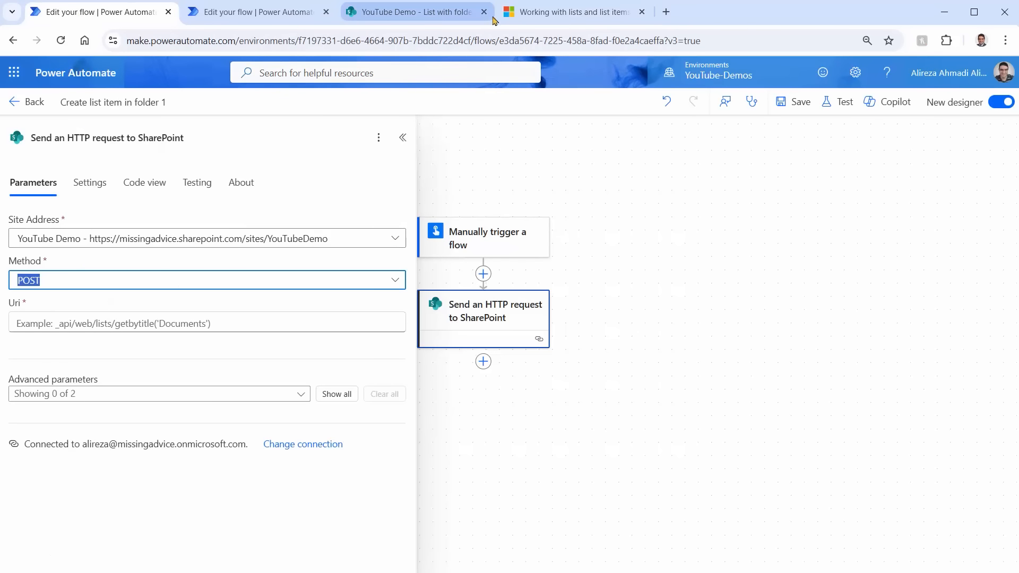
left_click(592, 15)
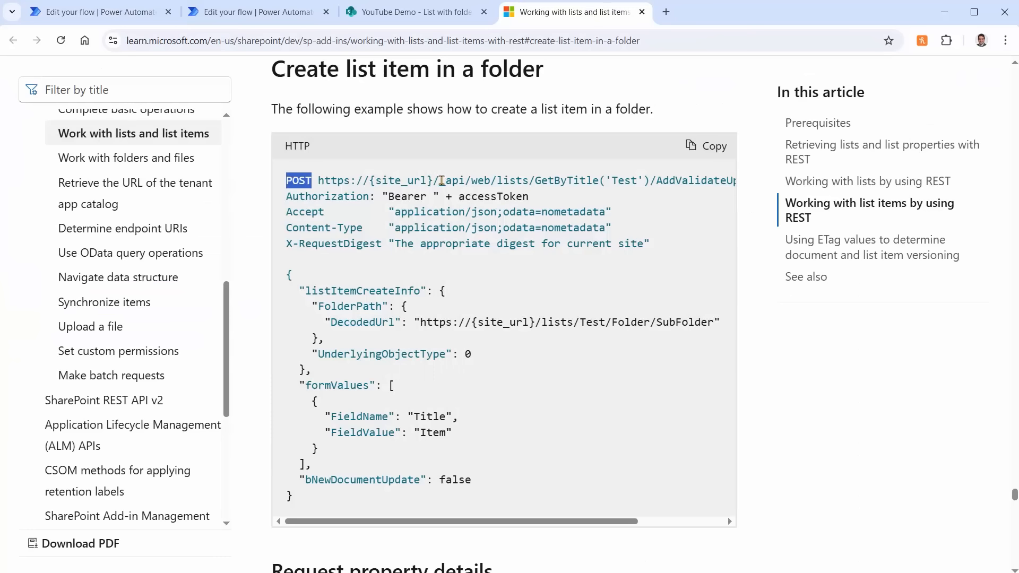
left_click_drag(440, 181, 743, 181)
key("ctrl+c")
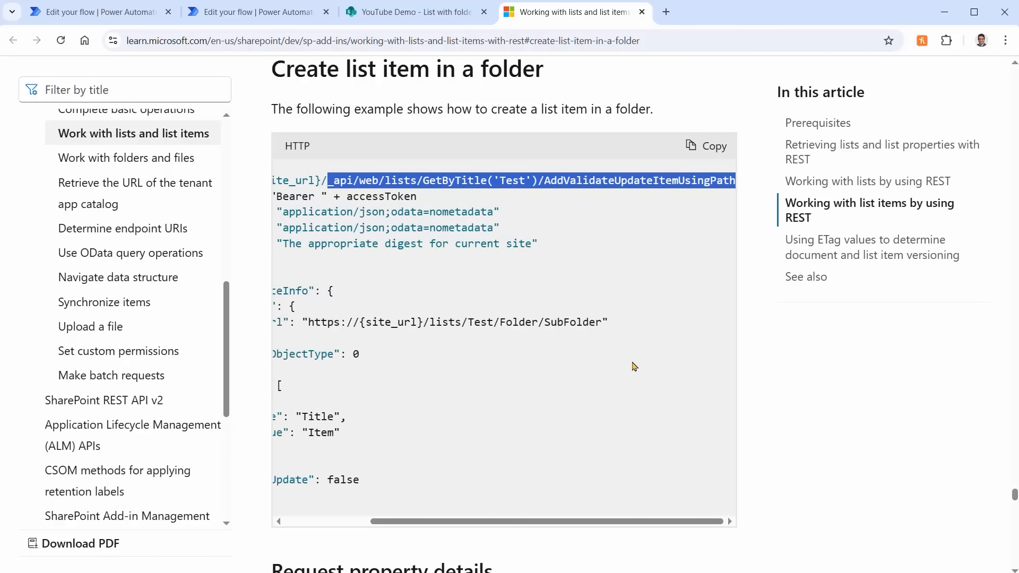
left_click(106, 13)
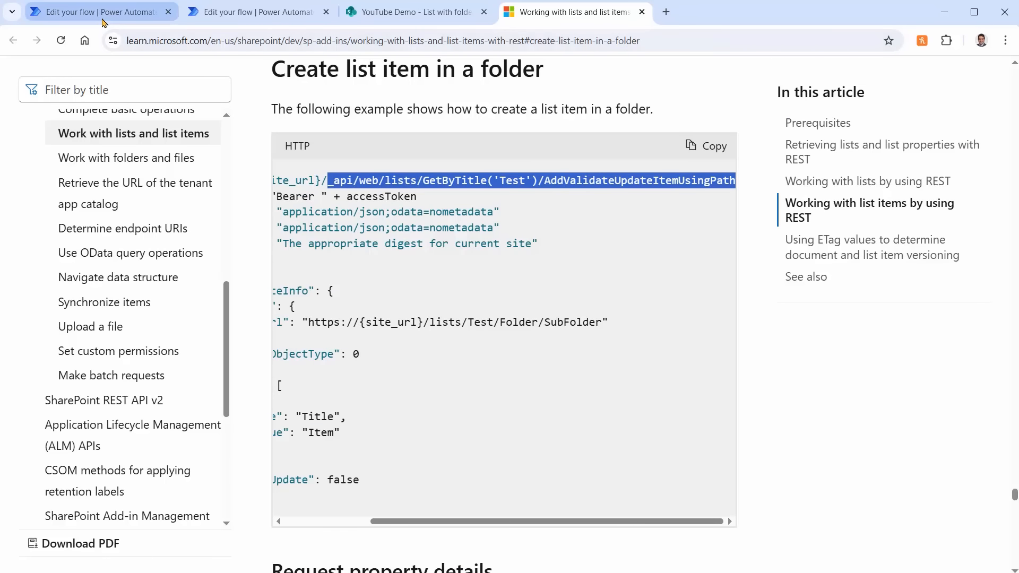
left_click(206, 323)
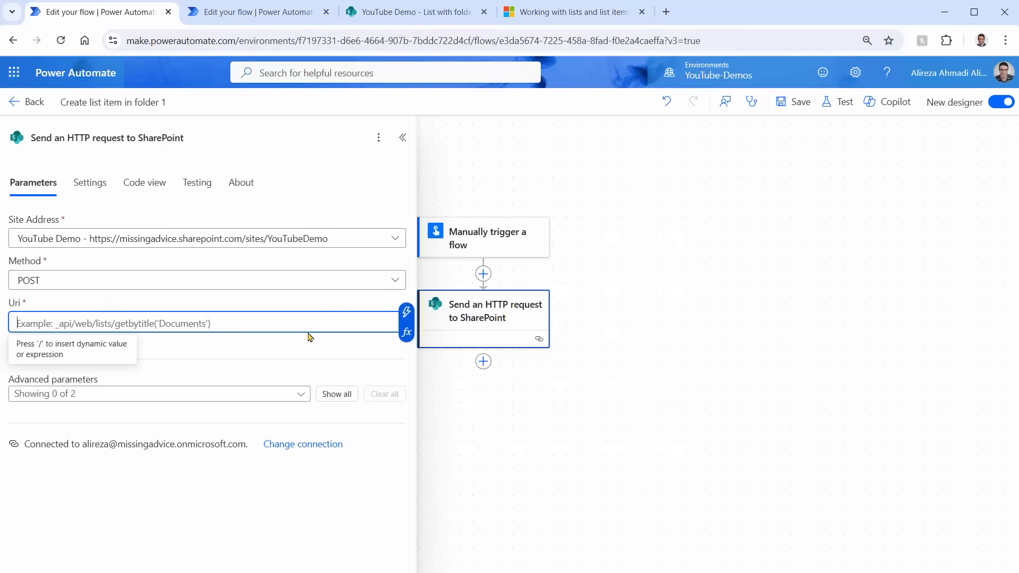
key("ctrl+v")
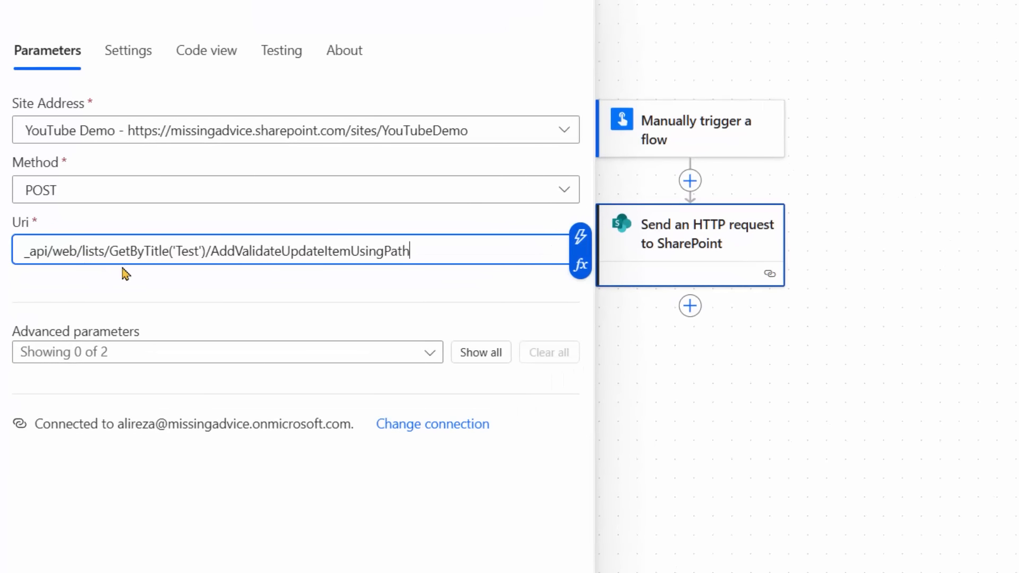
- Replace Test in the Uri with the list name "List with folder", copied from the SharePoint list's settings
double_click(186, 251)
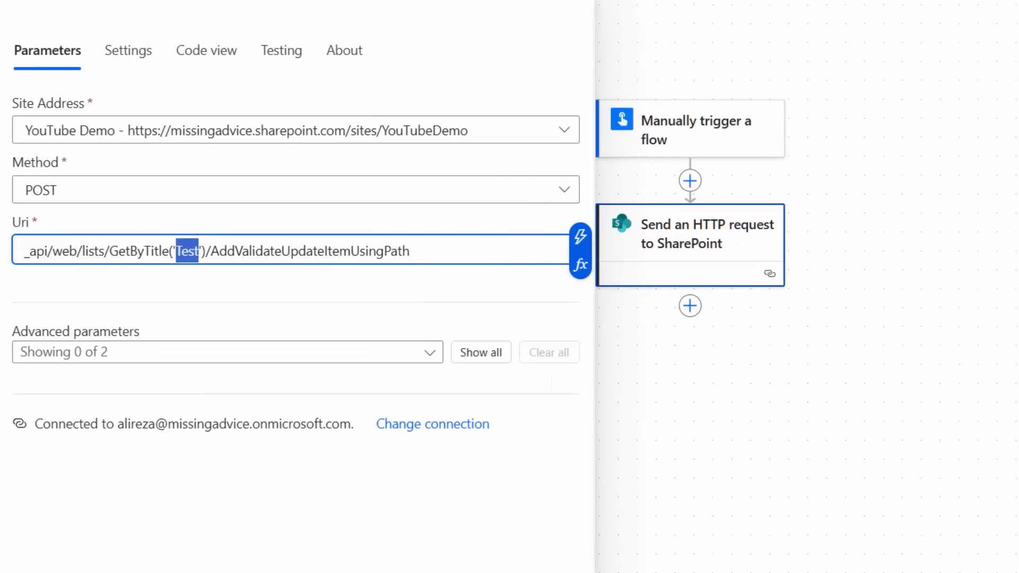
key("BackSpace")
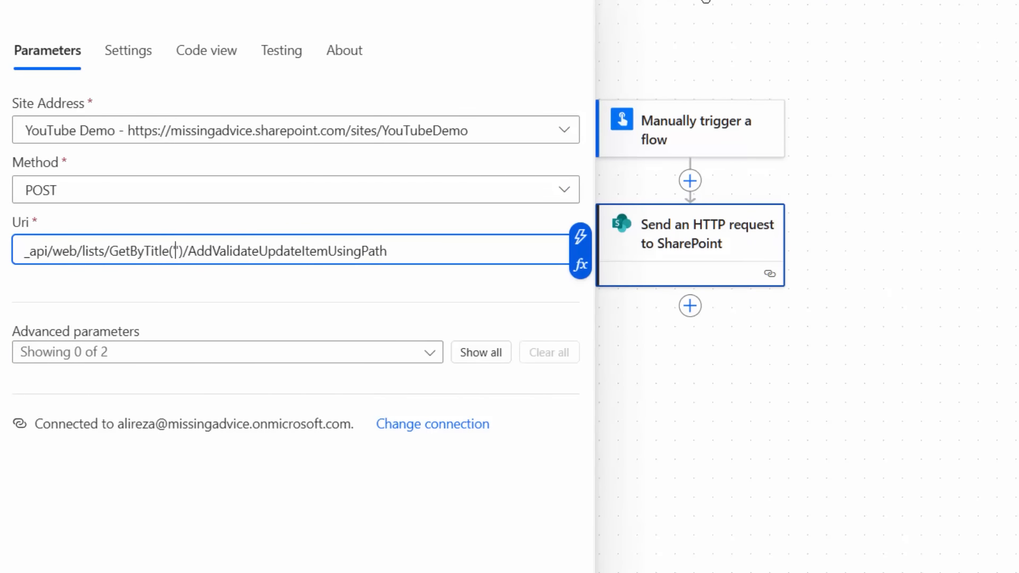
left_click(406, 12)
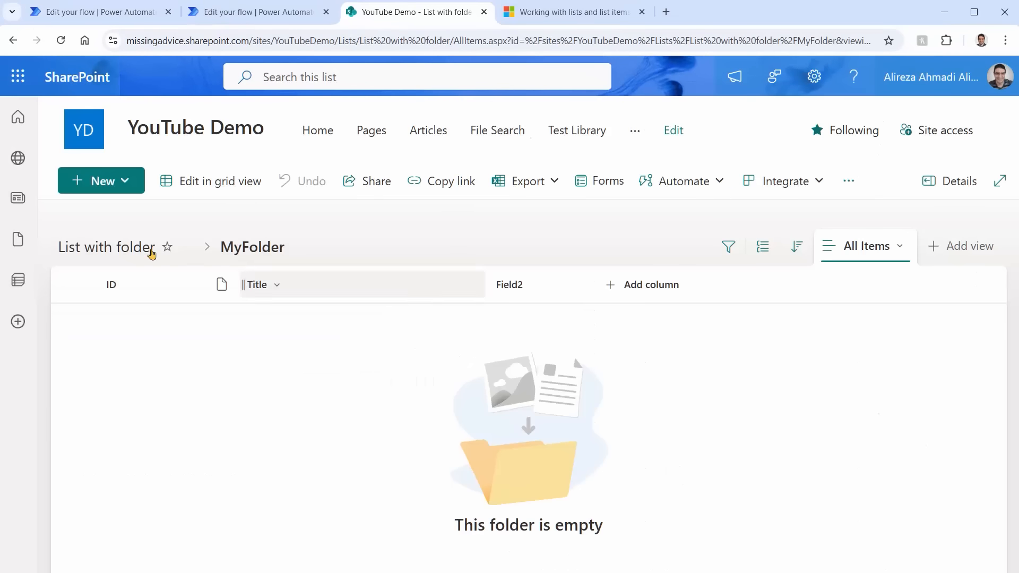
left_click(104, 249)
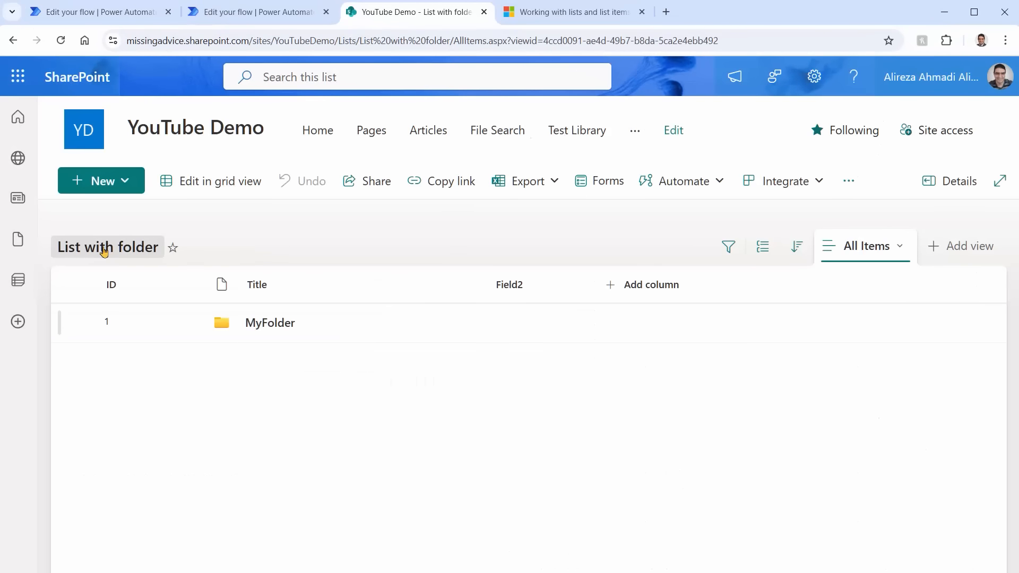
left_click(104, 248)
left_click(437, 223)
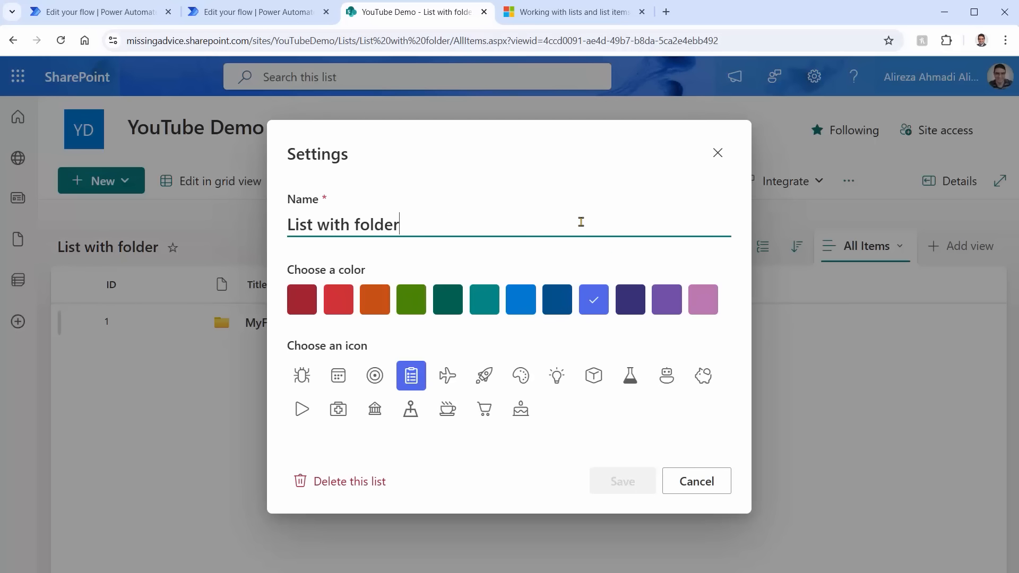
key("ctrl+a")
key("ctrl+c")
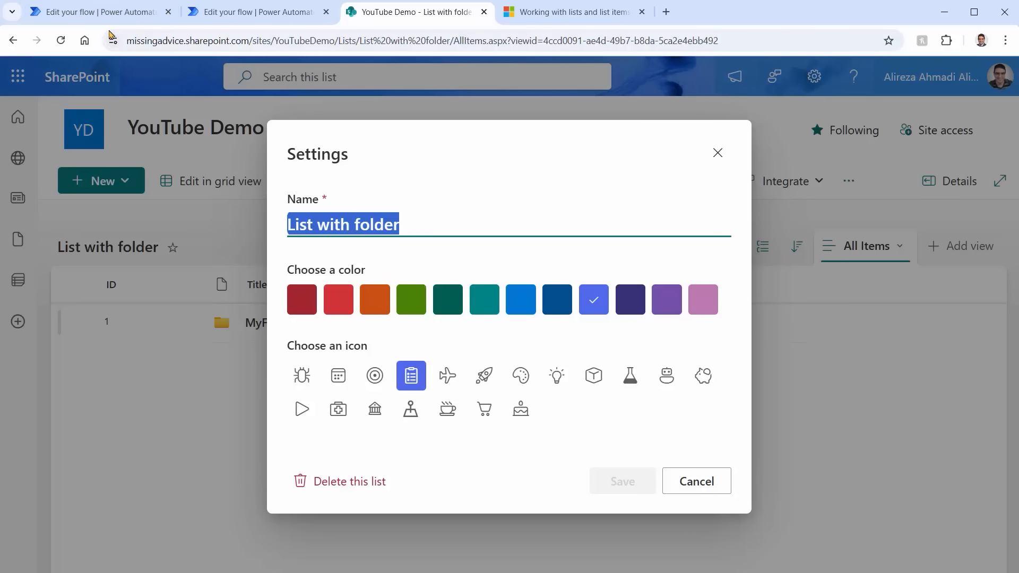
left_click(98, 12)
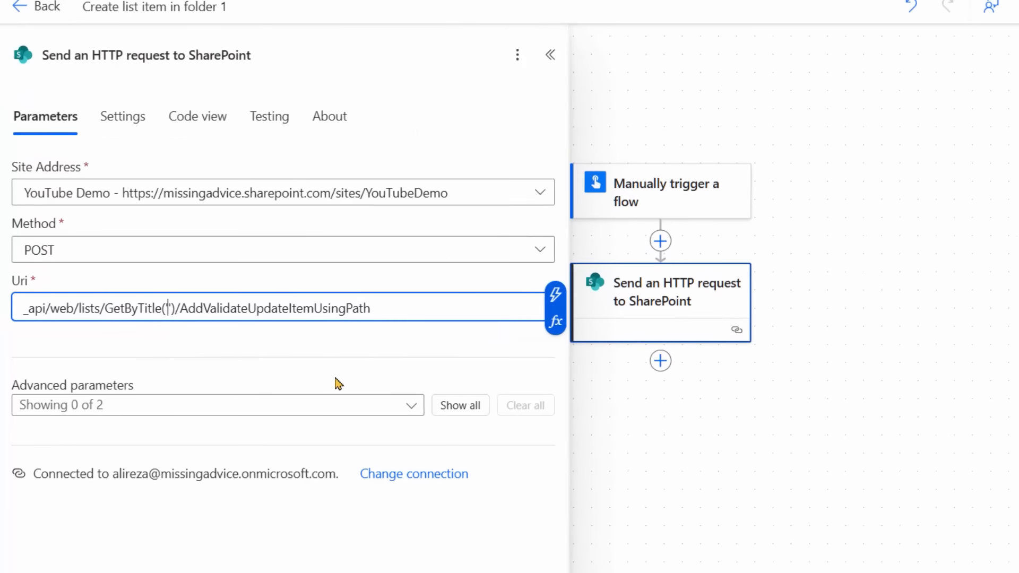
key("ctrl+v")
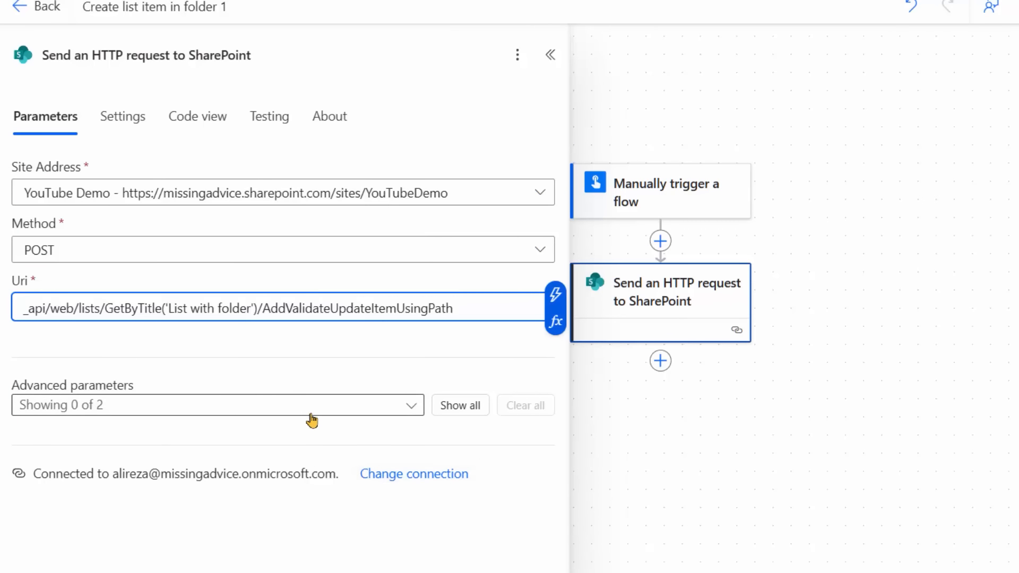
- Show all advanced parameters of the HTTP request and examine the Authorization and X-RequestDigest headers in the Microsoft Learn example
left_click(467, 411)
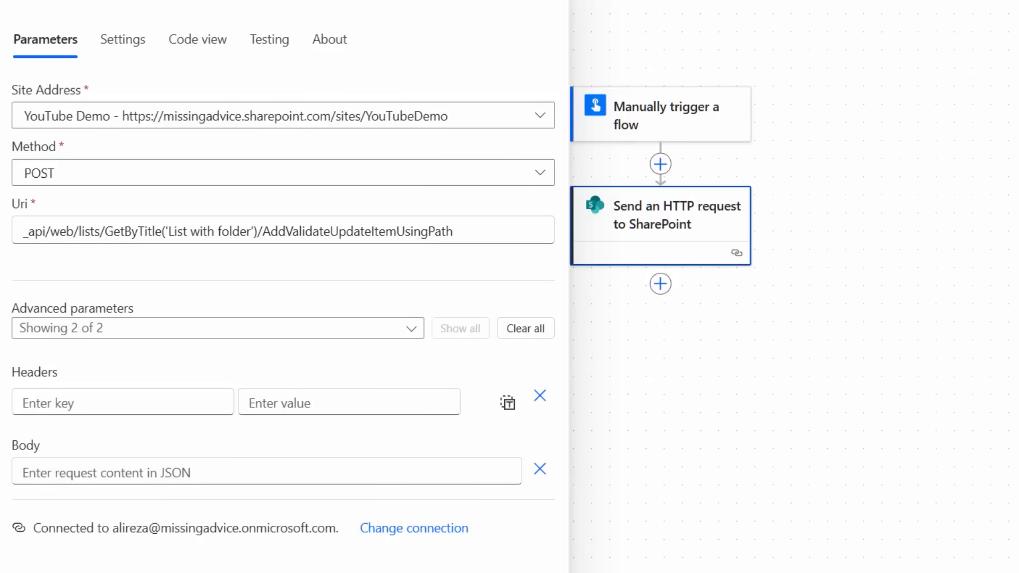
left_click(573, 12)
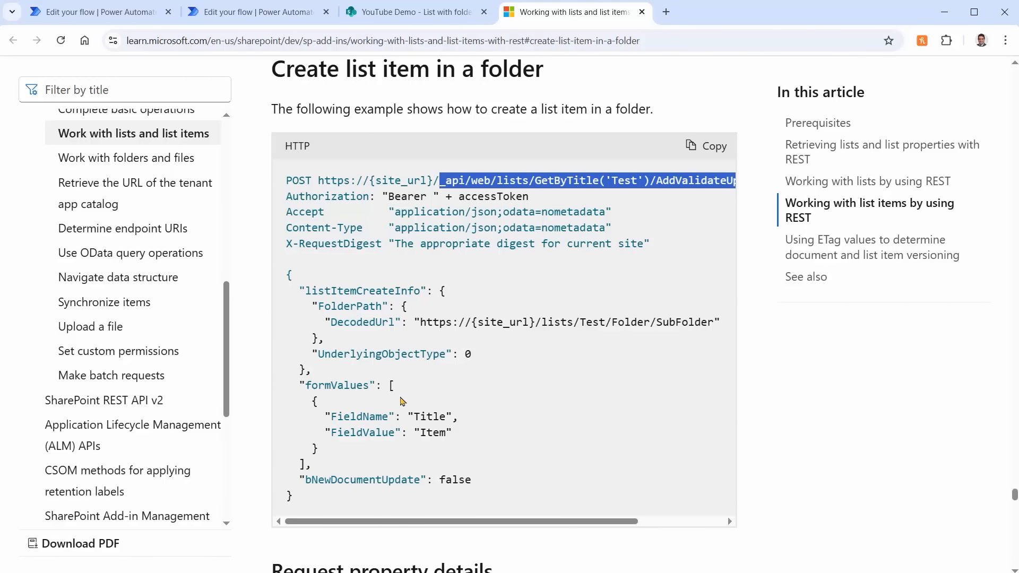
left_click_drag(288, 196, 544, 198)
left_click(330, 247)
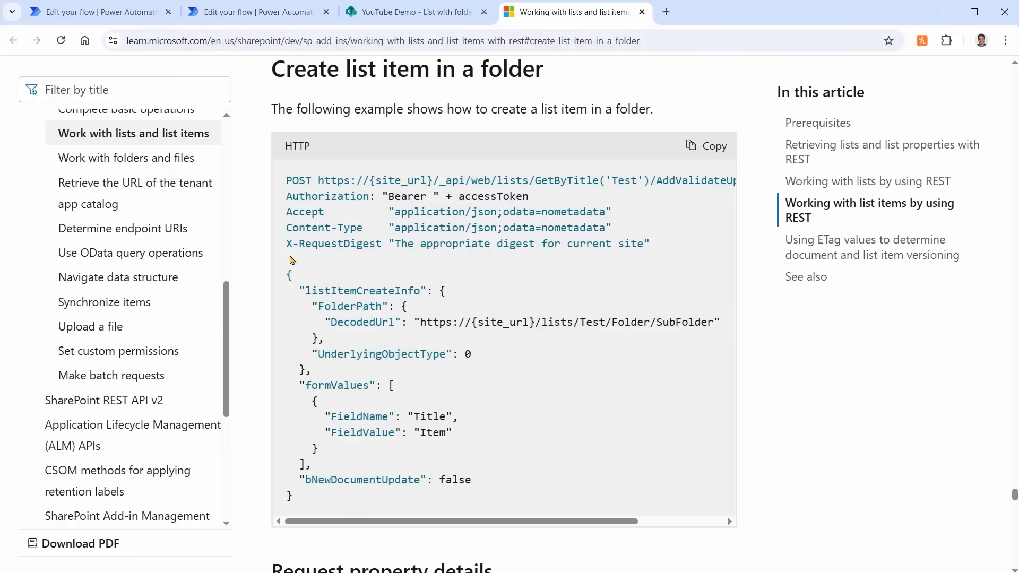
left_click_drag(286, 246, 643, 245)
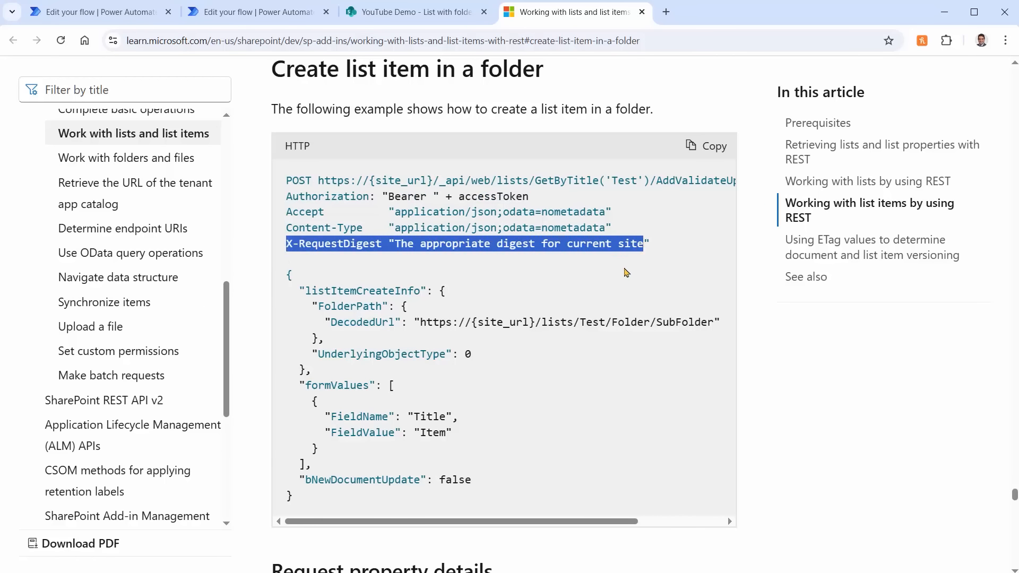
- Enter Accept as the first header key of the HTTP request, as in the Microsoft Learn example
left_click(345, 238)
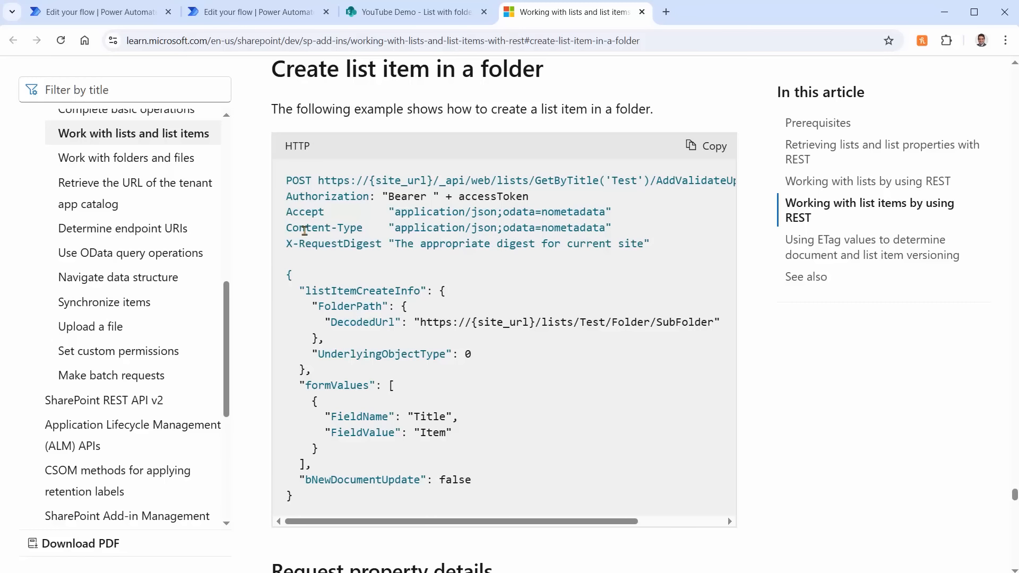
left_click_drag(286, 212, 325, 212)
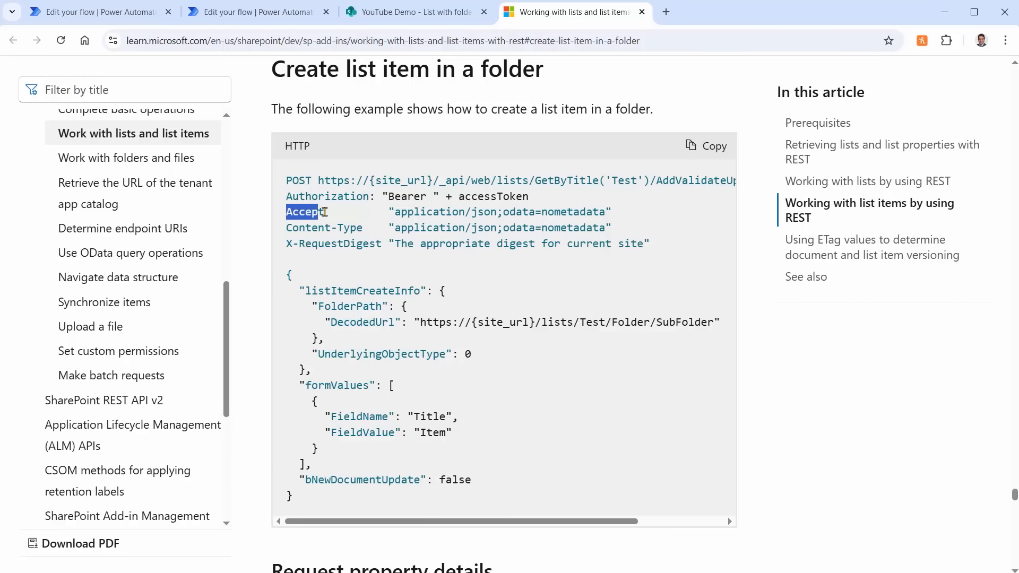
left_click(120, 17)
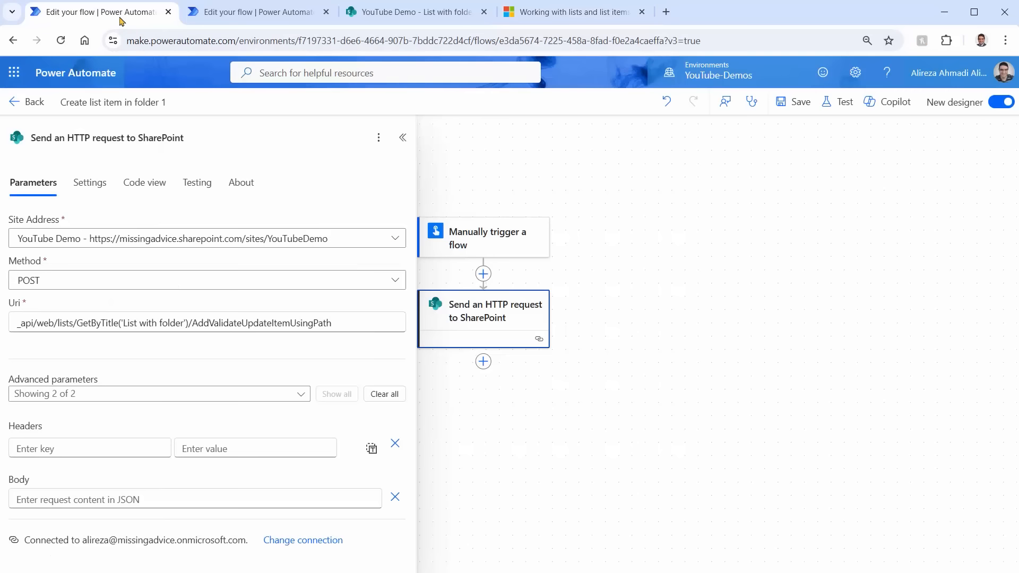
left_click(118, 447)
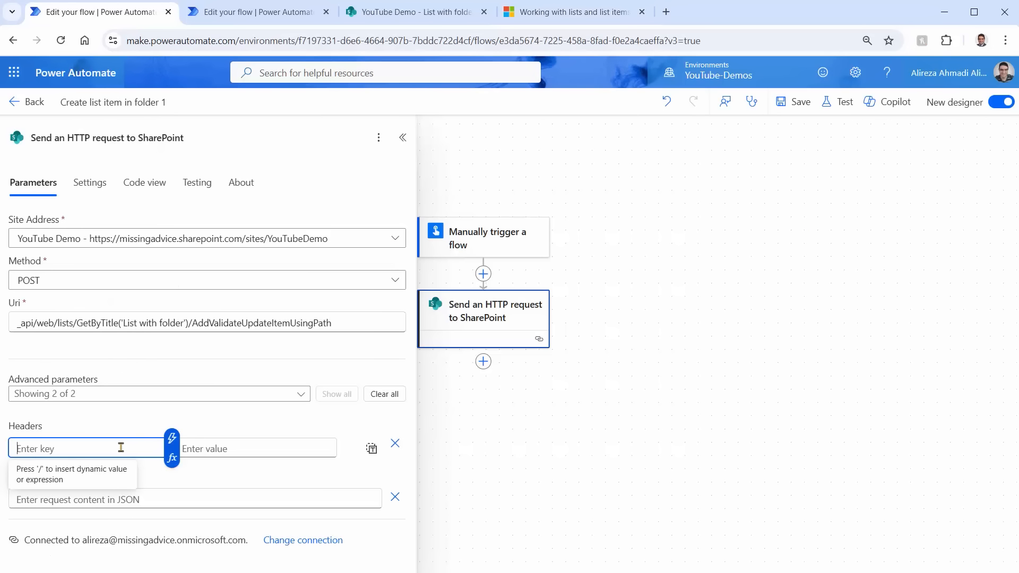
type("Accept")
- Set the Accept header's value to application/json;odata=nometadata, copied from the Microsoft Learn example
left_click(243, 442)
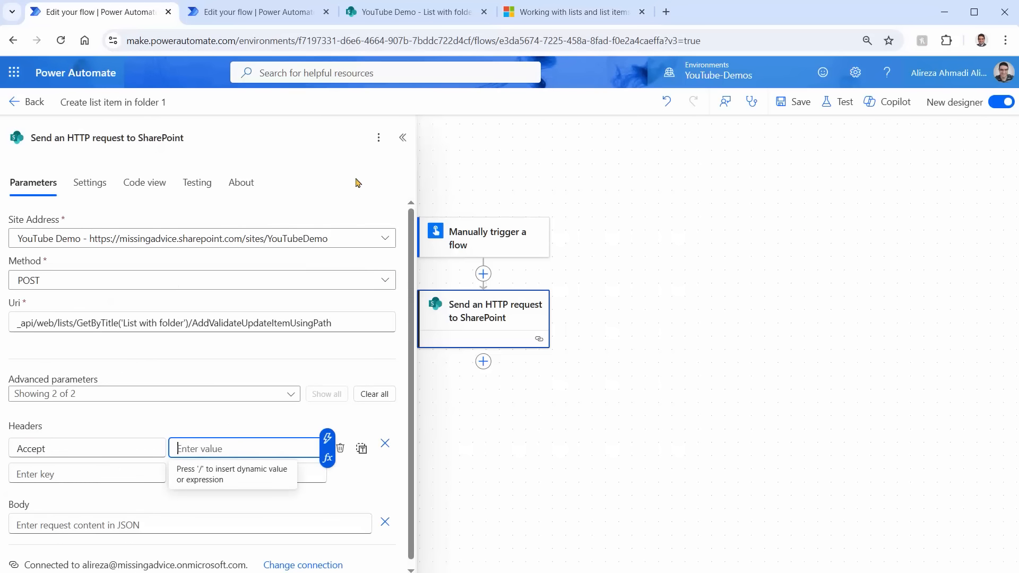
left_click(563, 12)
left_click_drag(398, 214, 607, 210)
key("ctrl+c")
key("ctrl+Tab")
key("ctrl+v")
- Add a second header with the key Content-Type, copied from the Microsoft Learn example
left_click(88, 486)
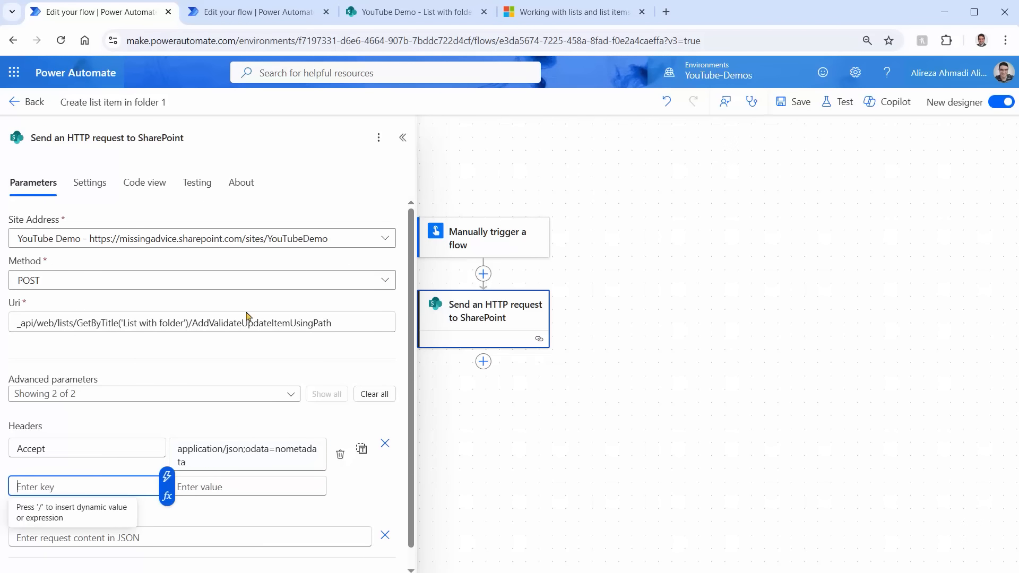
left_click(572, 14)
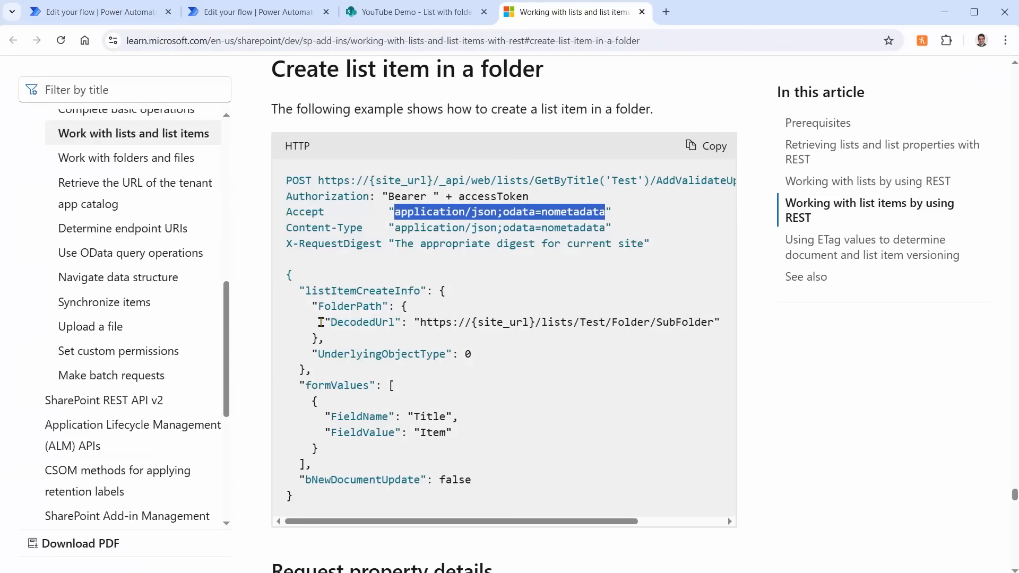
left_click_drag(287, 229, 363, 229)
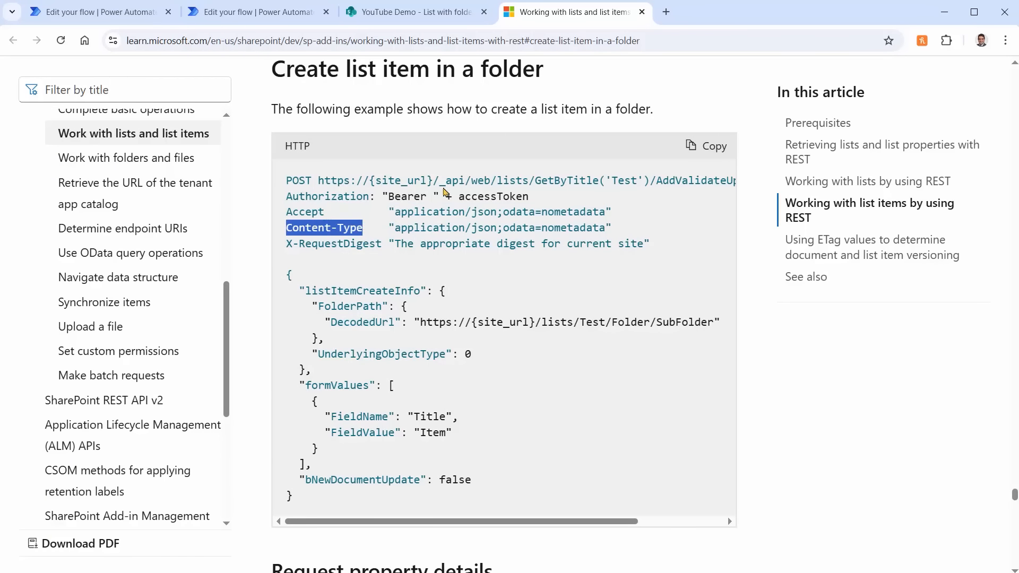
left_click(101, 12)
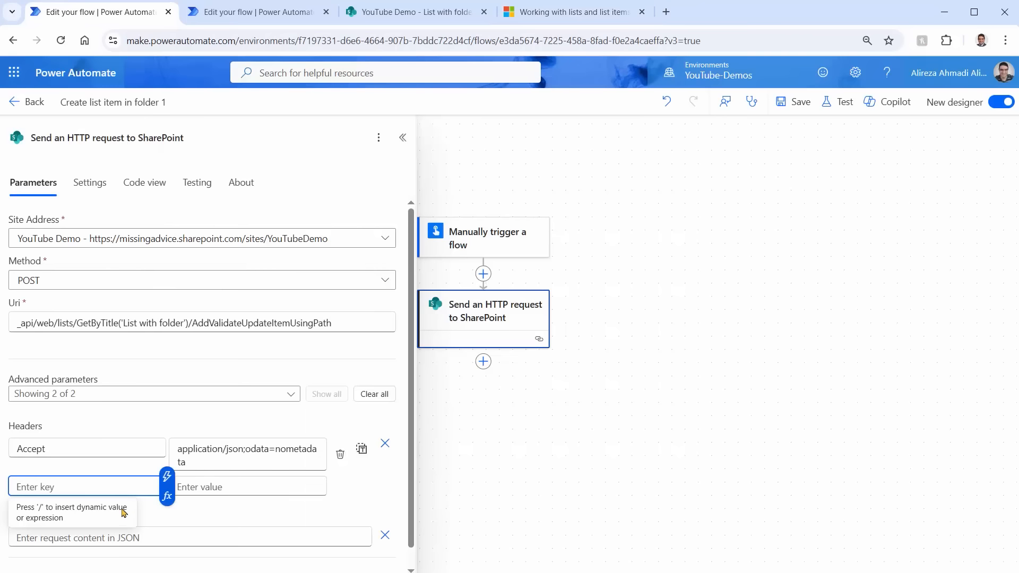
key("ctrl+v")
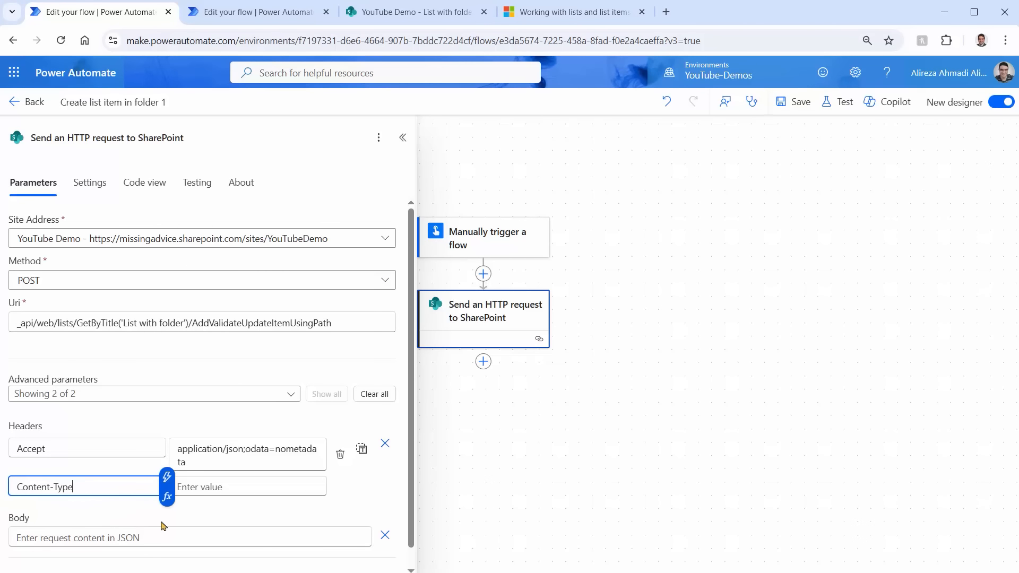
- Set the Content-Type header's value to application/json;odata=nometadata, copied from the Microsoft Learn example
left_click(246, 488)
left_click(589, 21)
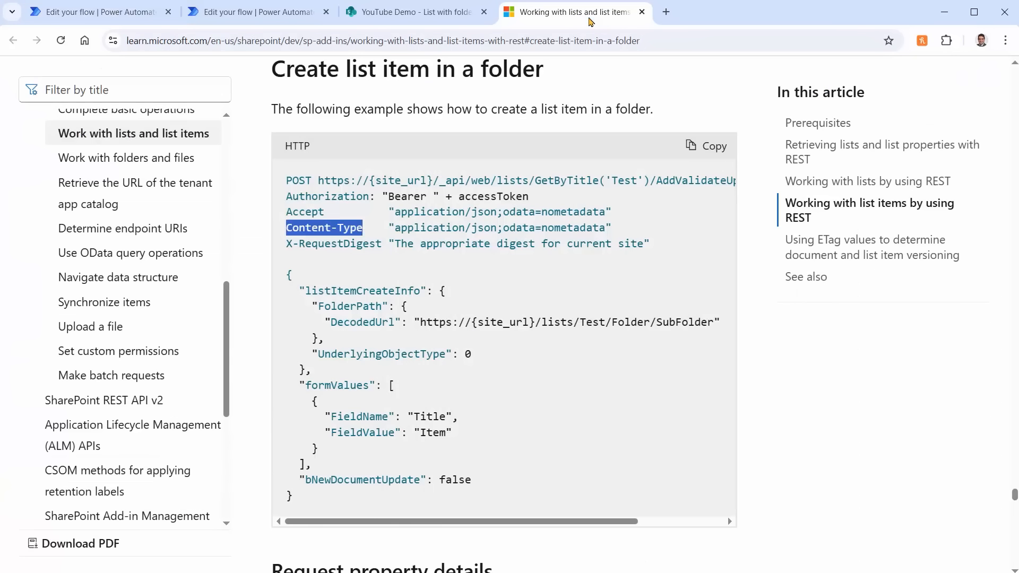
left_click_drag(397, 228, 605, 229)
key("ctrl+c")
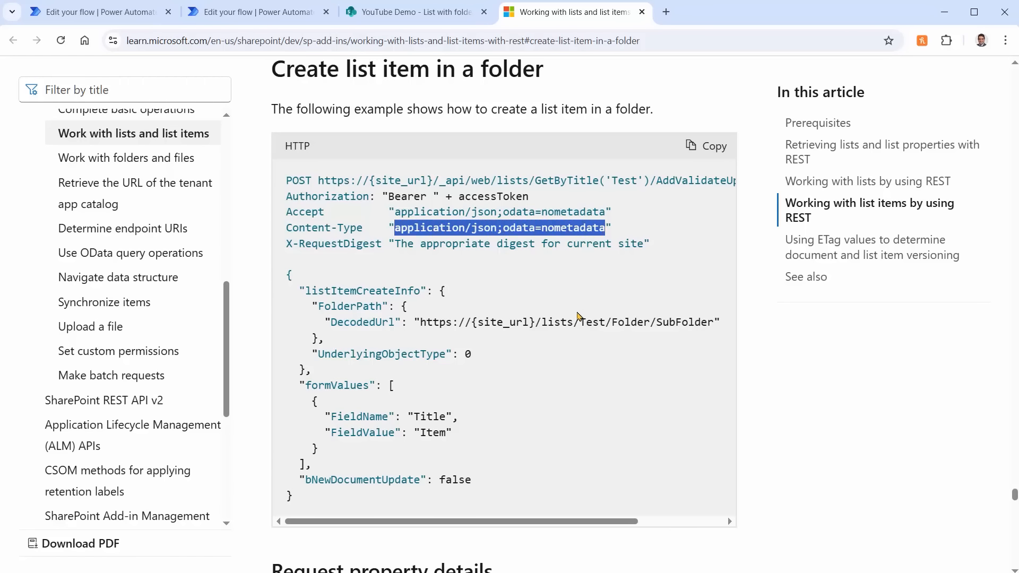
left_click(85, 12)
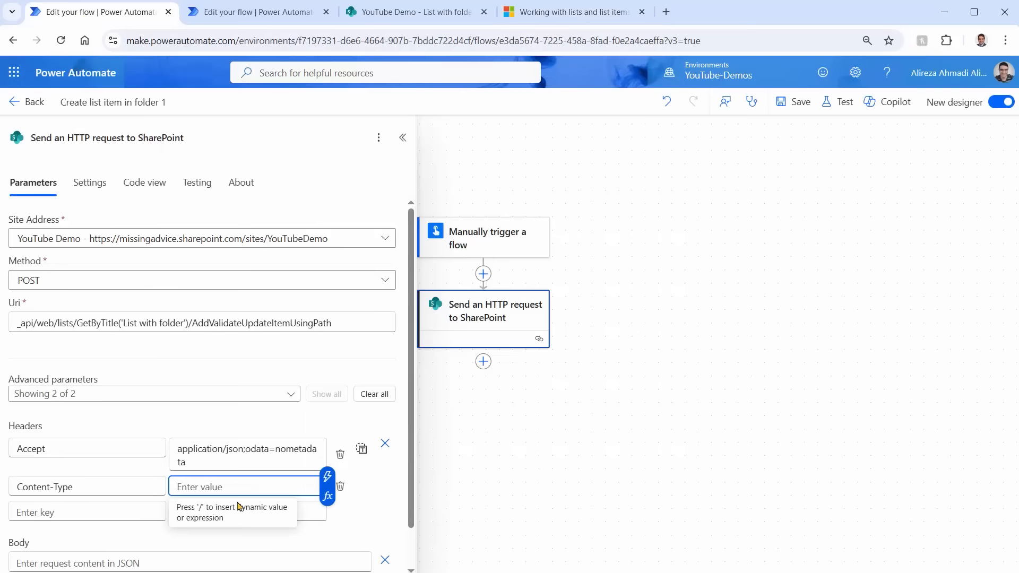
key("ctrl+v")
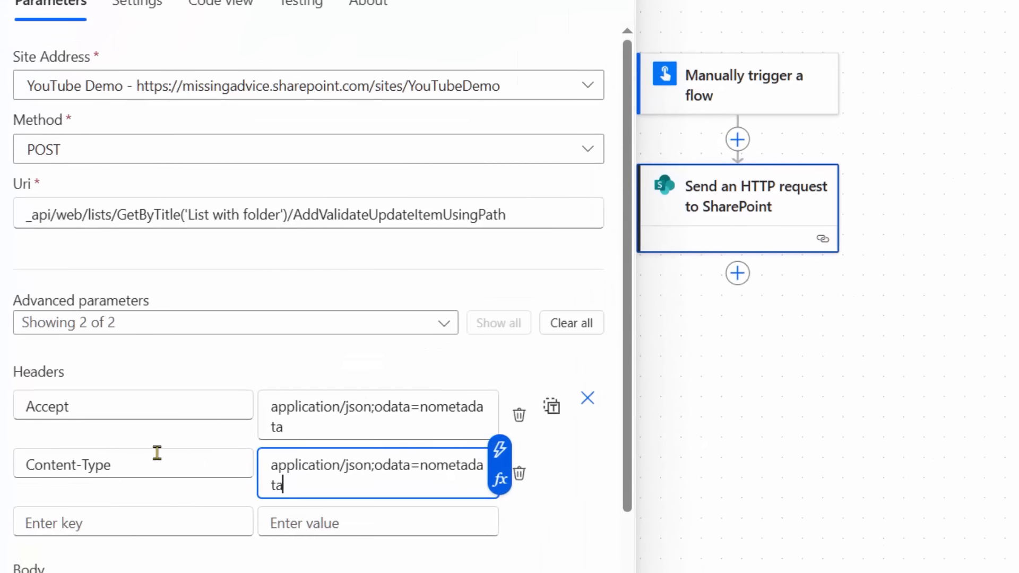
left_click(574, 482)
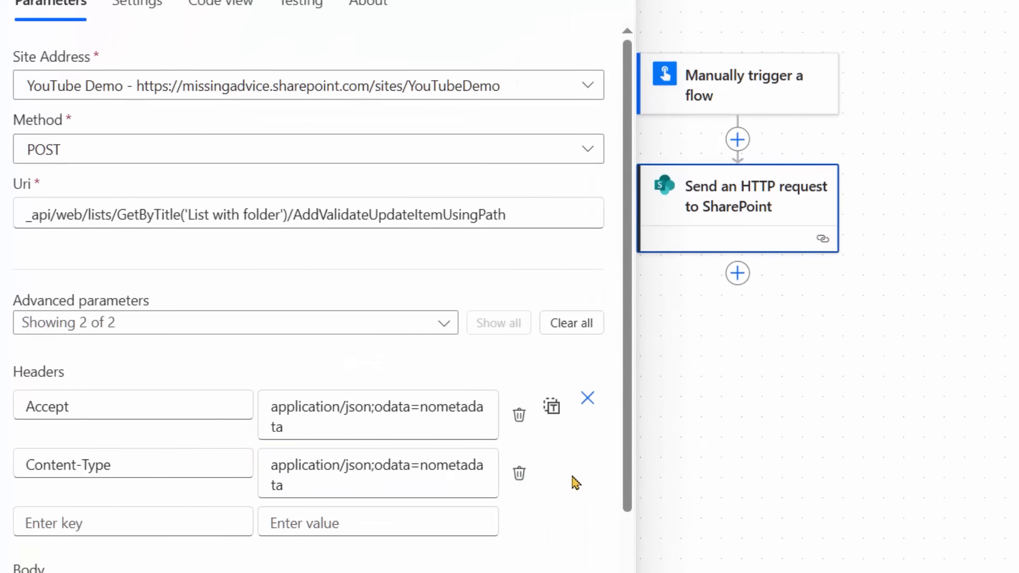
- Copy the headers' JSON from text mode into a blank Notepad document and return the headers to key-value mode
left_click(551, 410)
left_click(33, 460)
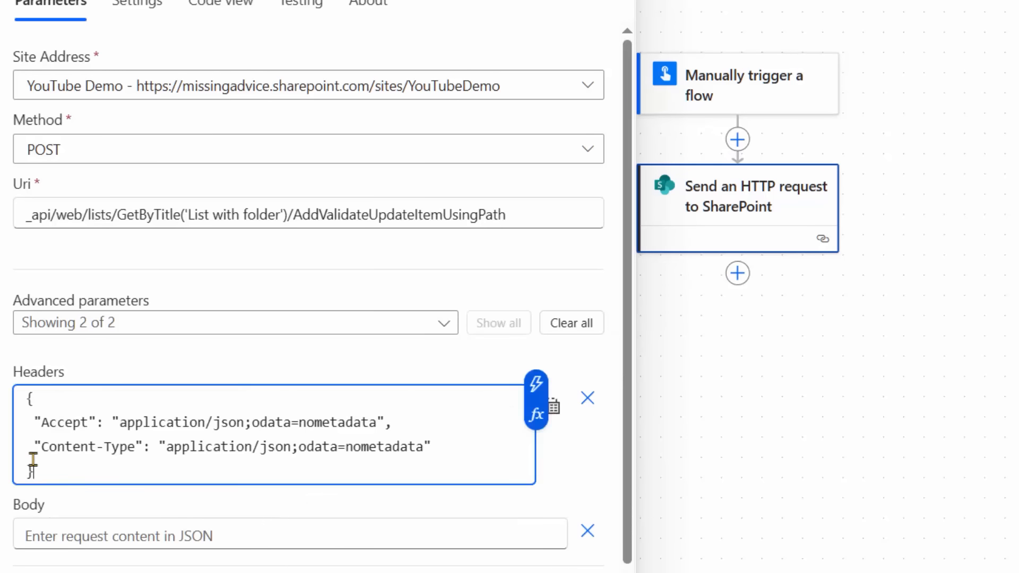
left_click_drag(33, 461, 32, 398)
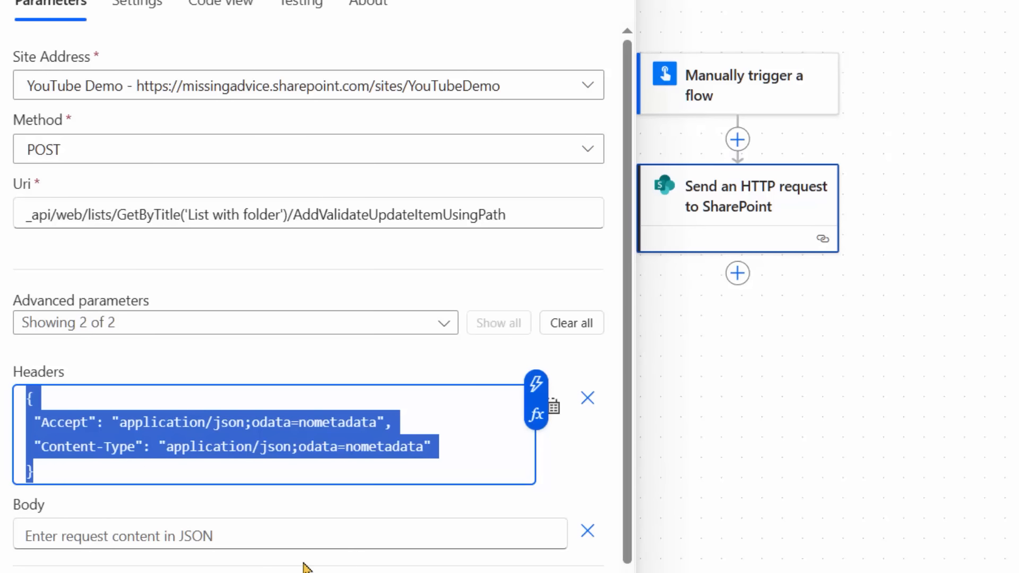
type("{  \"Accept\": \"application/json;odata=nometadata\",  \"Content-Type\": \"application/json;odata=nometadata\" }")
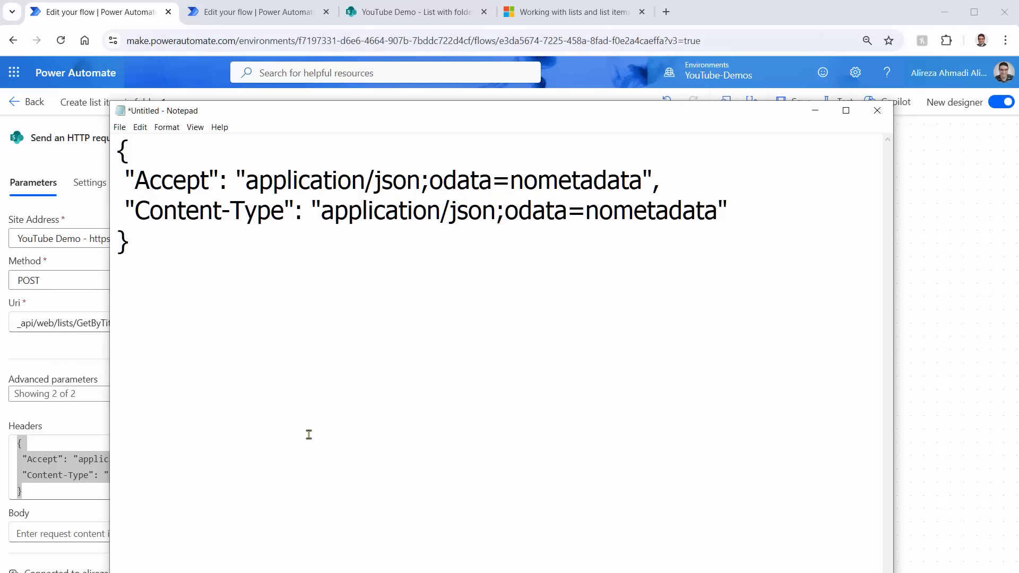
left_click(93, 12)
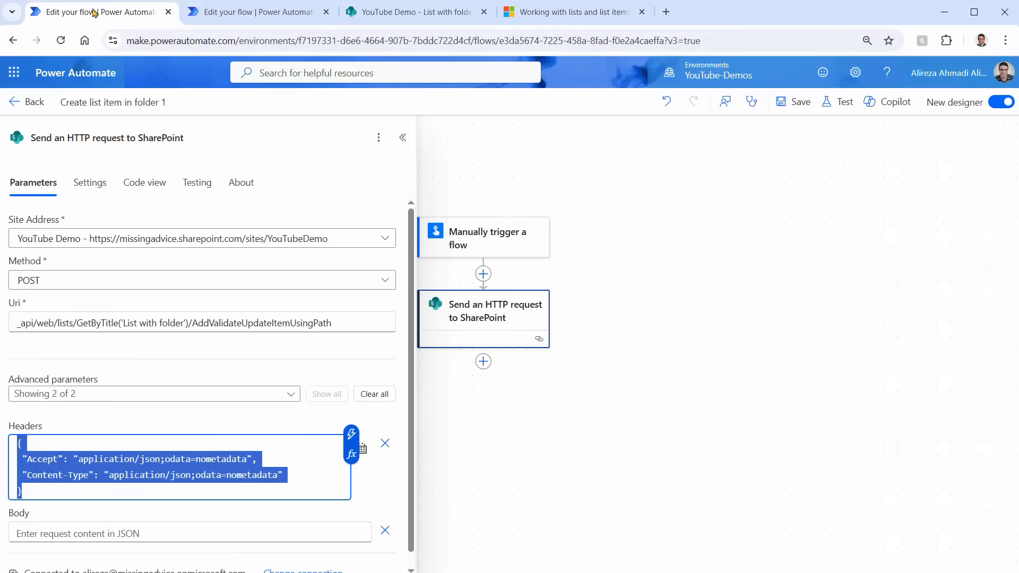
left_click(363, 448)
- Copy the JSON request body with listItemCreateInfo, formValues and bNewDocumentUpdate from the Microsoft Learn example into the HTTP request's Body
left_click(87, 549)
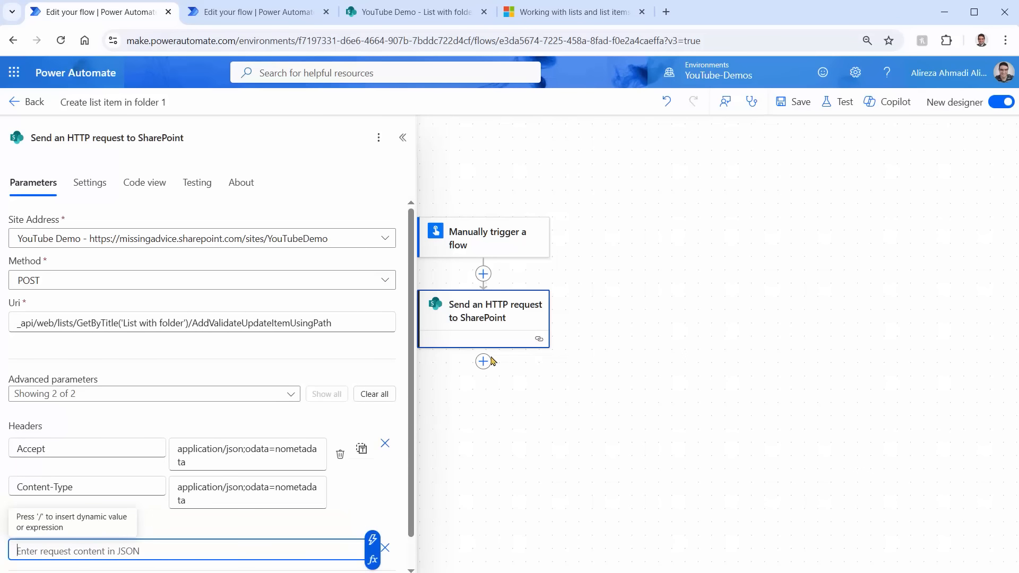
left_click(565, 11)
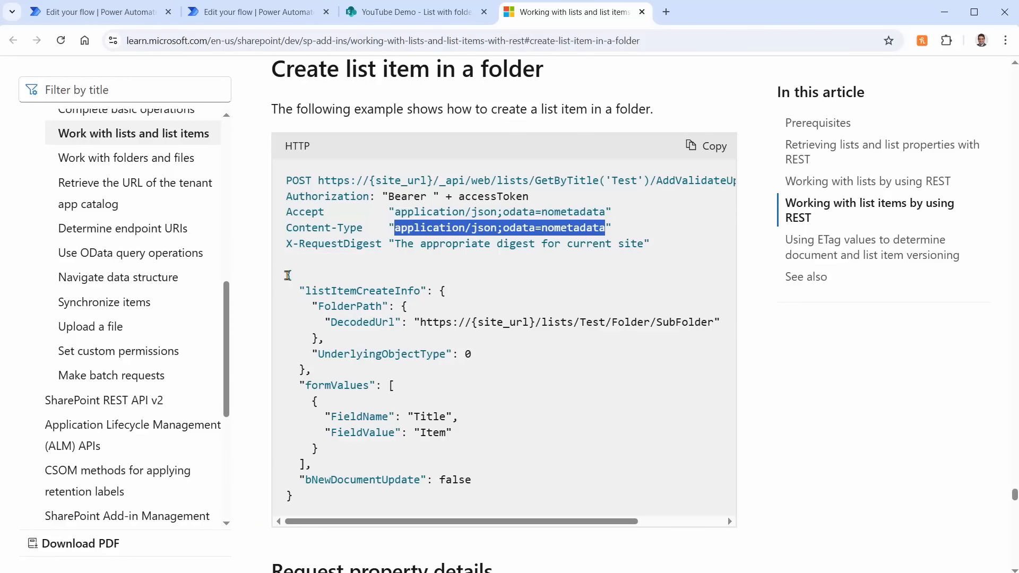
left_click_drag(287, 275, 316, 501)
key("ctrl+c")
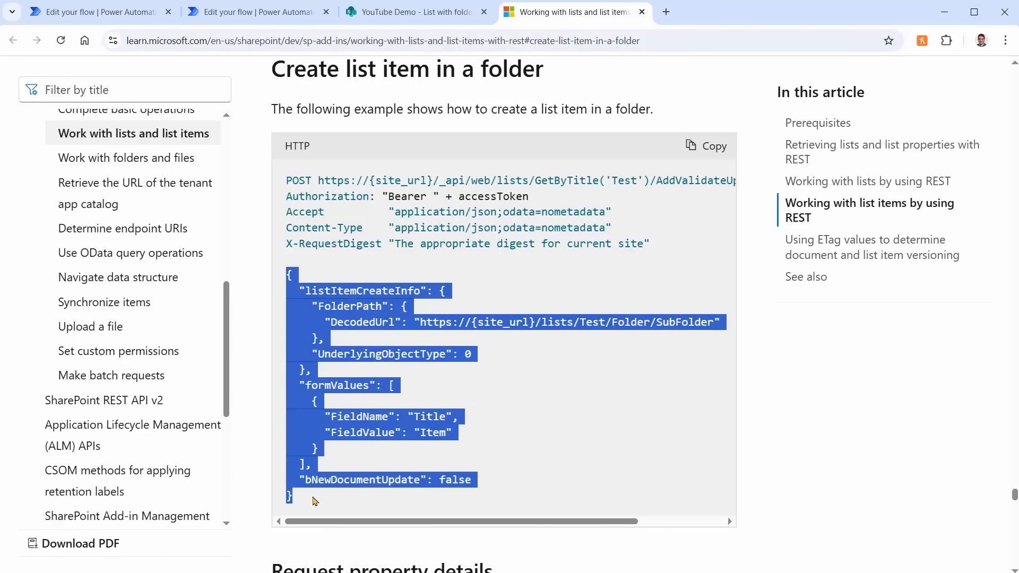
key("ctrl+1")
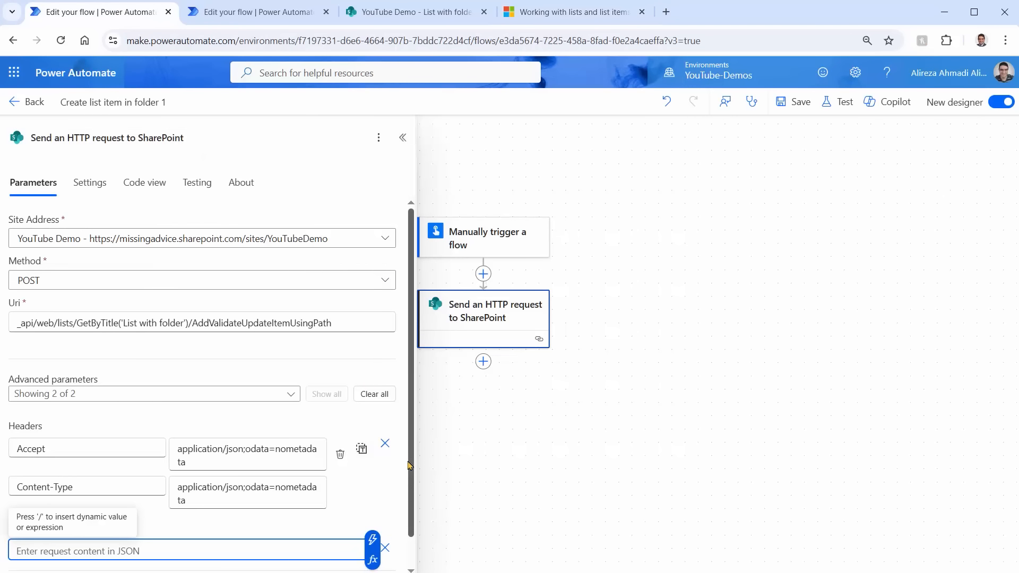
scroll(153, 567, "down", 2)
left_click(132, 514)
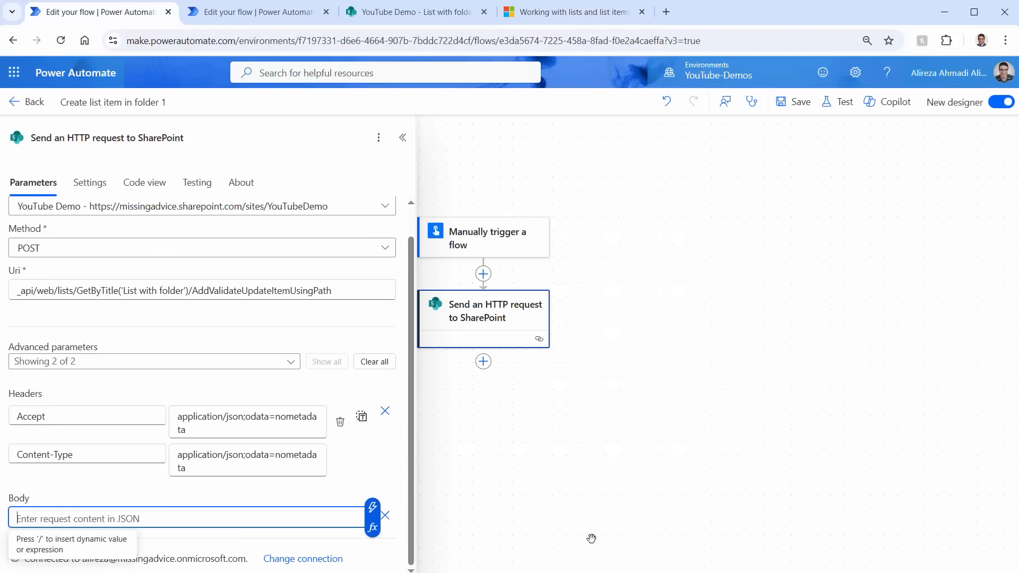
key("ctrl+v")
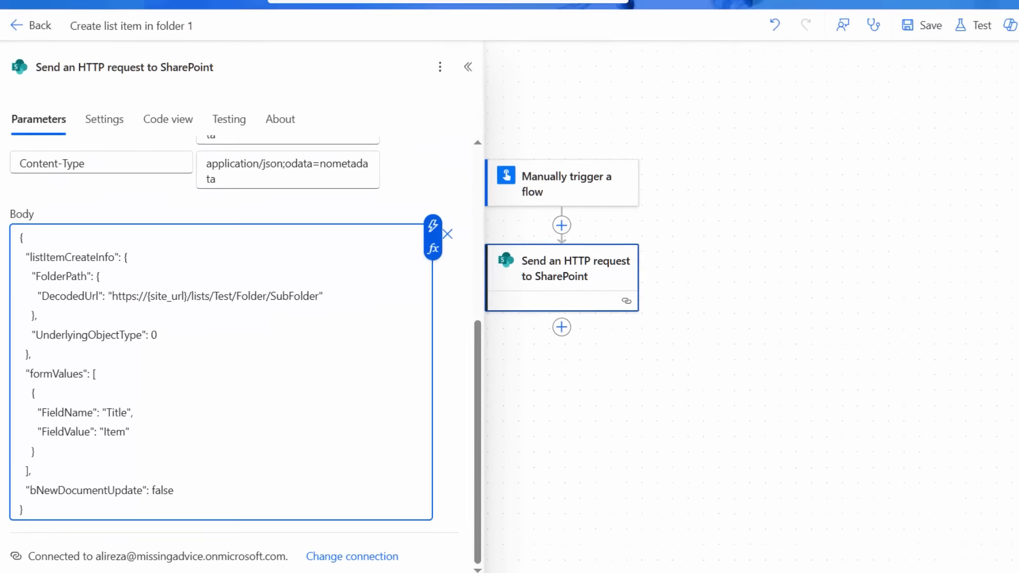
- Copy the path of MyFolder from its details in the SharePoint list "List with folder"
left_click(387, 12)
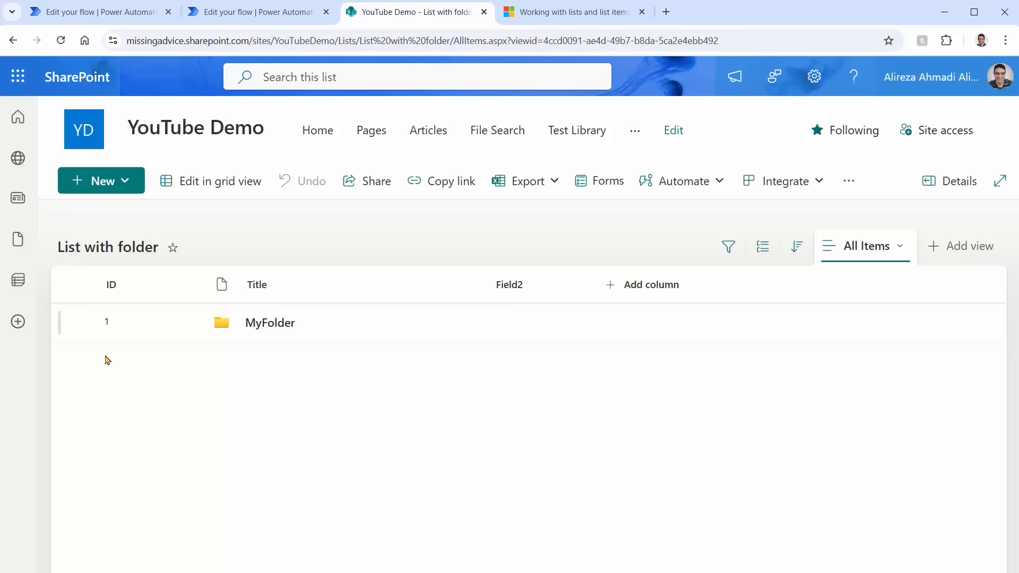
left_click(82, 323)
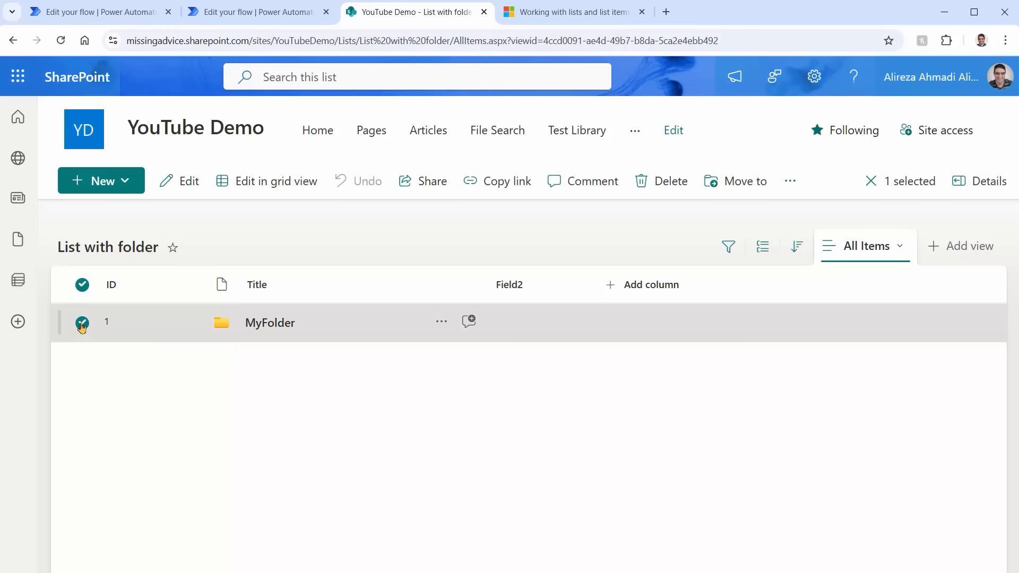
left_click(442, 322)
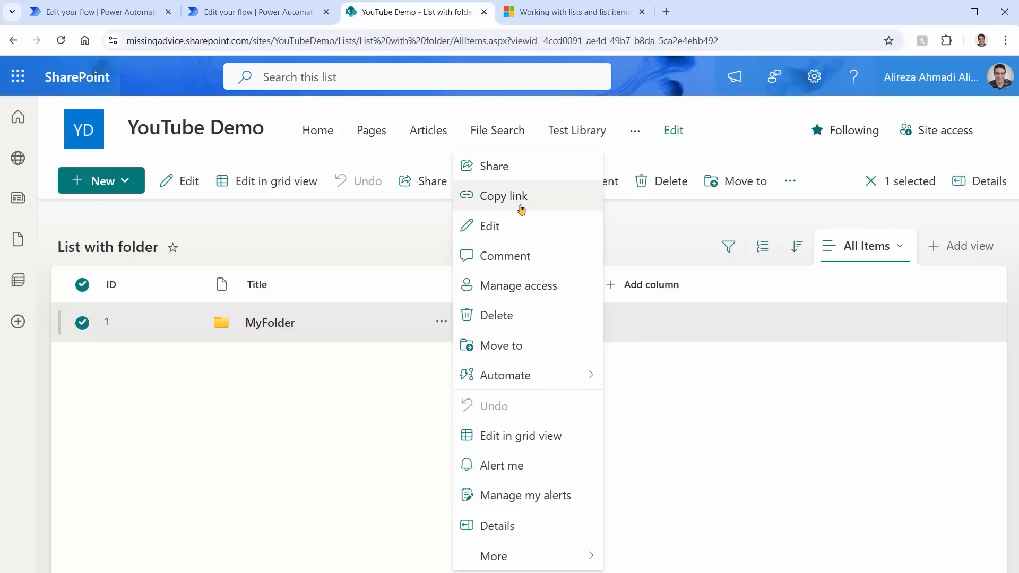
left_click(352, 395)
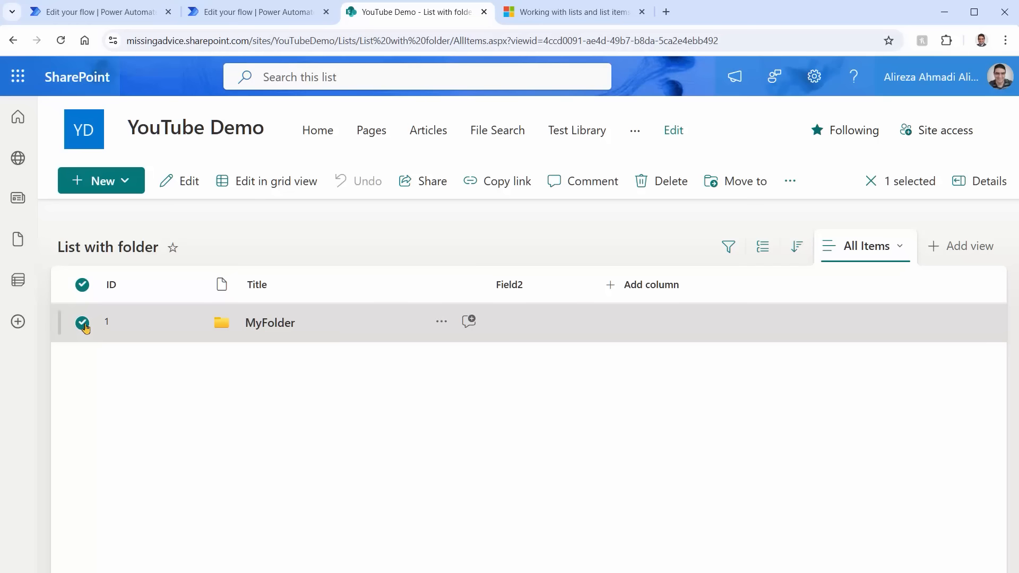
left_click(985, 180)
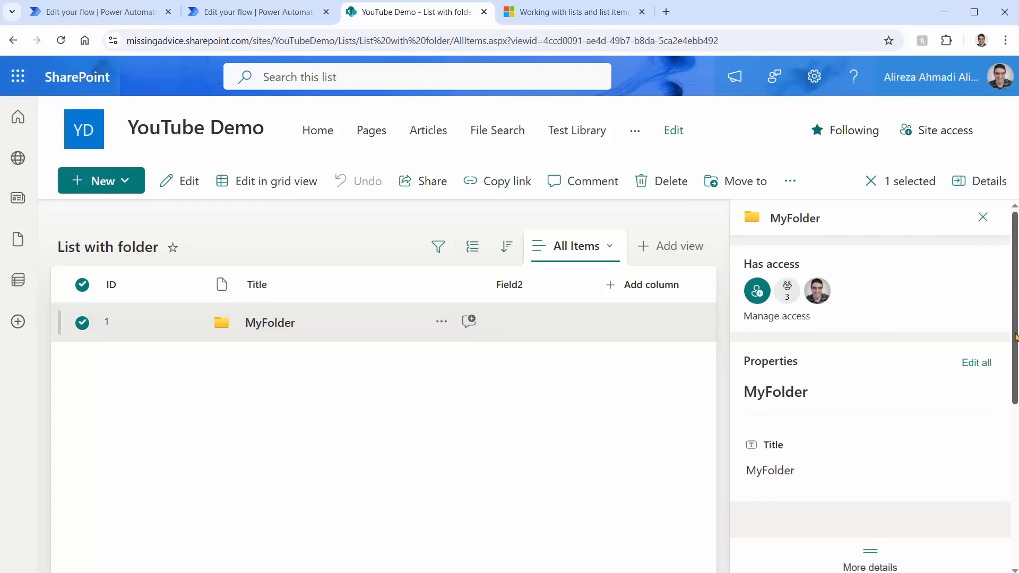
scroll(1015, 333, "down", 6)
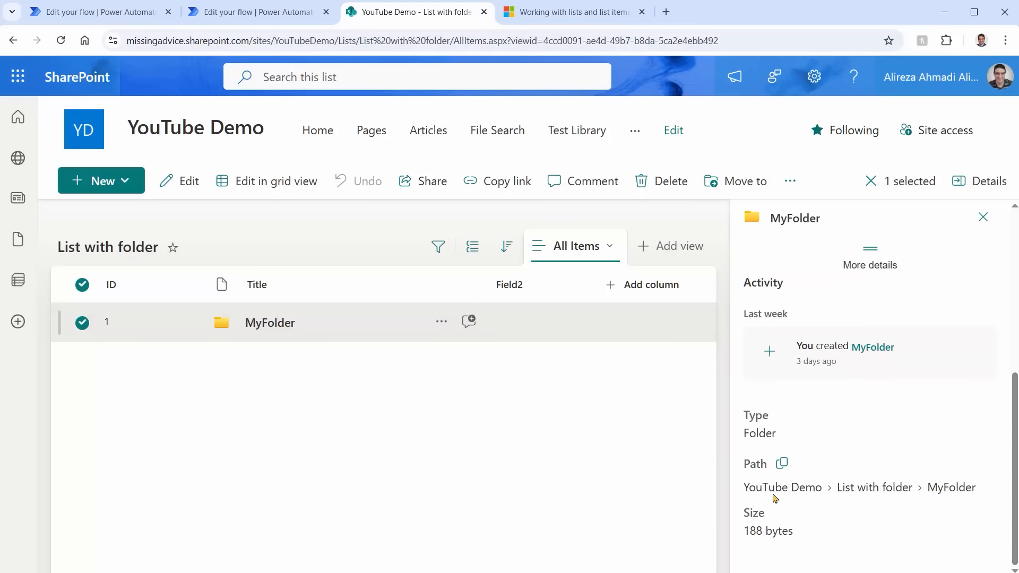
left_click(779, 465)
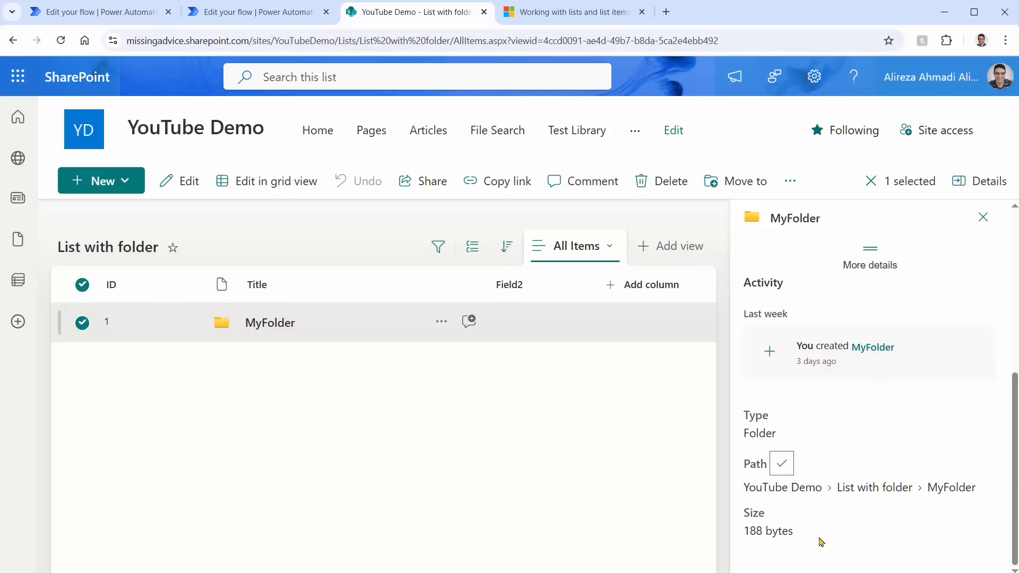
left_click(84, 20)
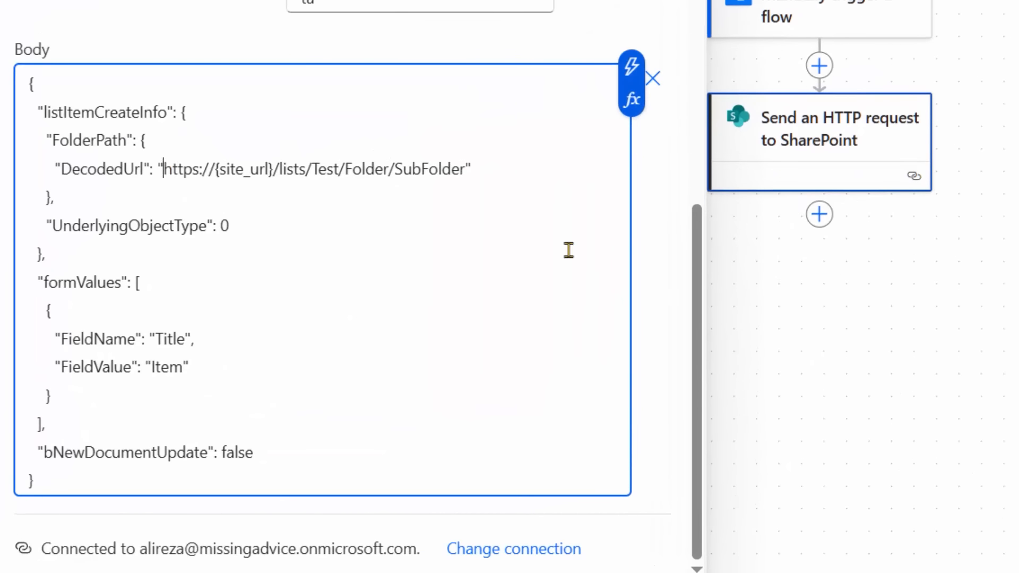
left_click(465, 170, "shift")
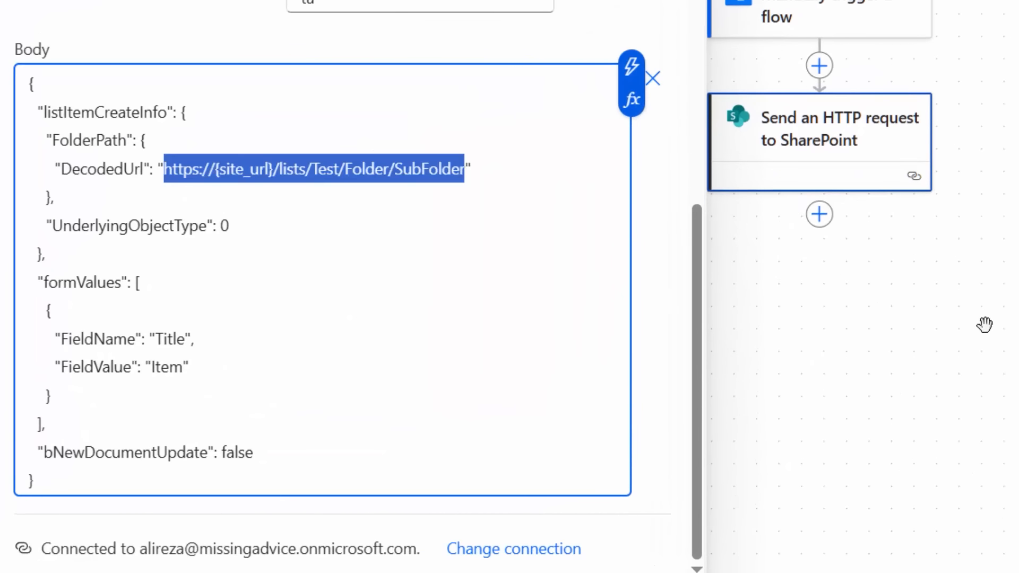
key("ctrl+v")
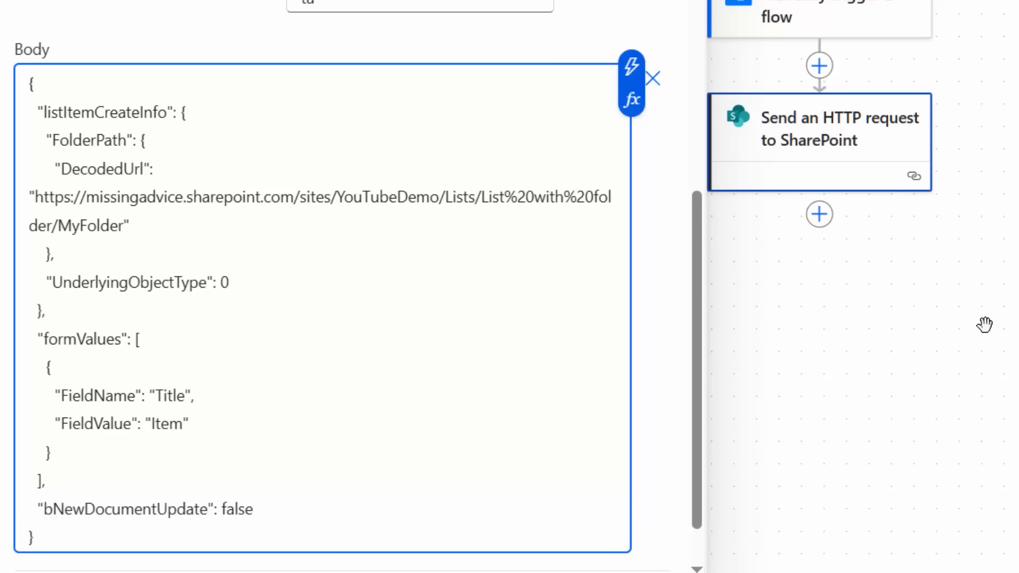
- Replace both %20 codes in the DecodedUrl path with spaces so the path ends in Lists/List with folder/MyFolder
key("Left")
key("Left")
key("Left")
key("Left")
key("Left")
key("Left")
key("Left")
key("Left")
key("Left")
key("Left")
key("Left")
key("Left")
key("shift+Right")
key("shift+Right")
key("shift+Right")
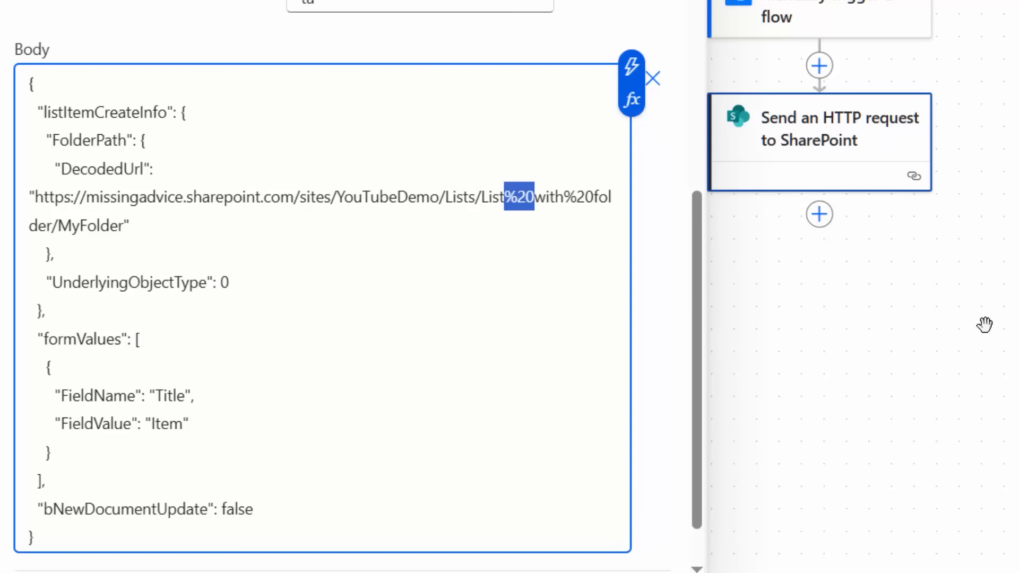
key("BackSpace")
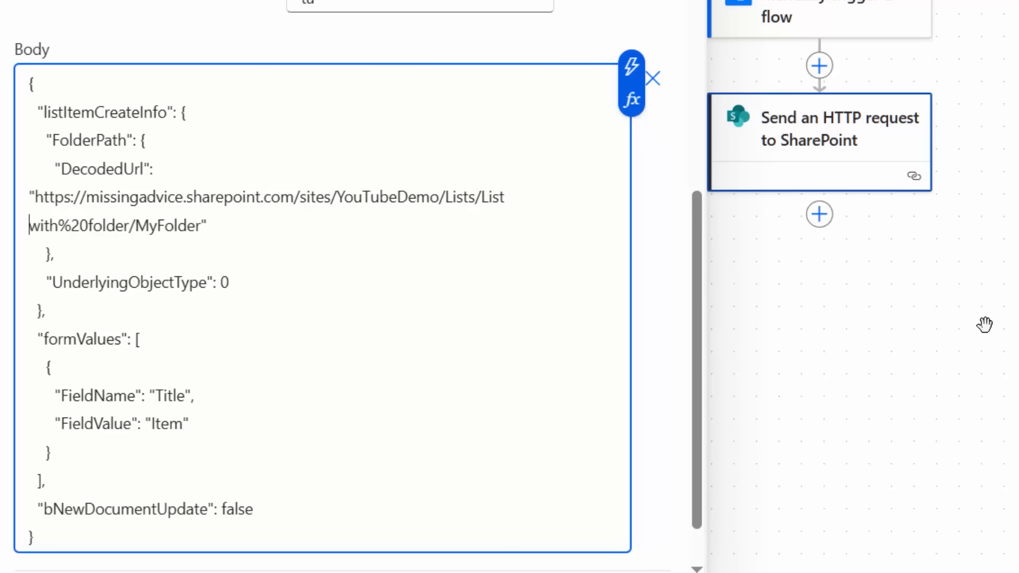
key("shift+Right")
key("shift+Right")
key("shift+Right")
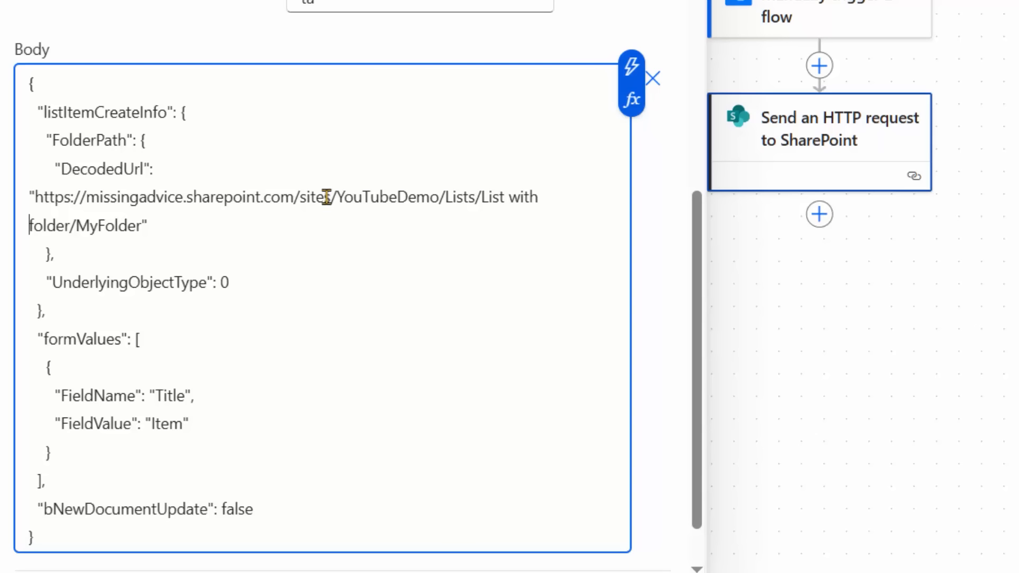
- Replace the Title entry's FieldValue "Item" in the request body with the trigger's Item title dynamic content
double_click(168, 424)
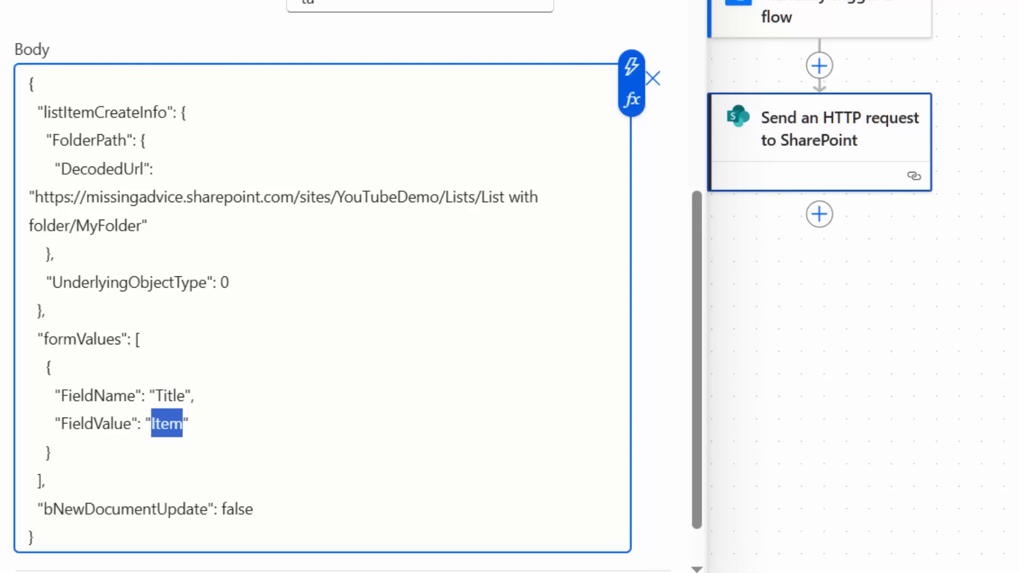
key("BackSpace")
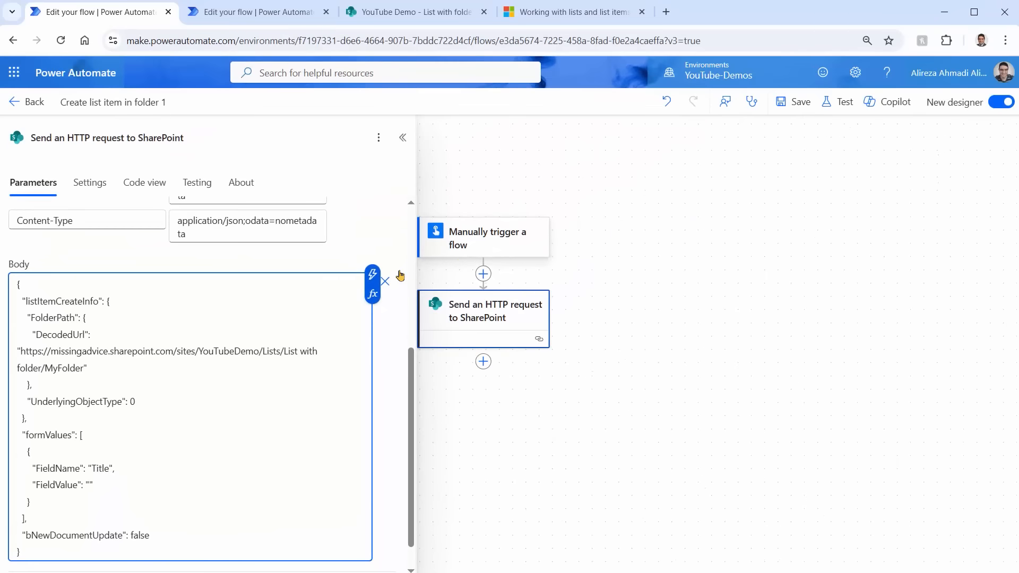
left_click(373, 275)
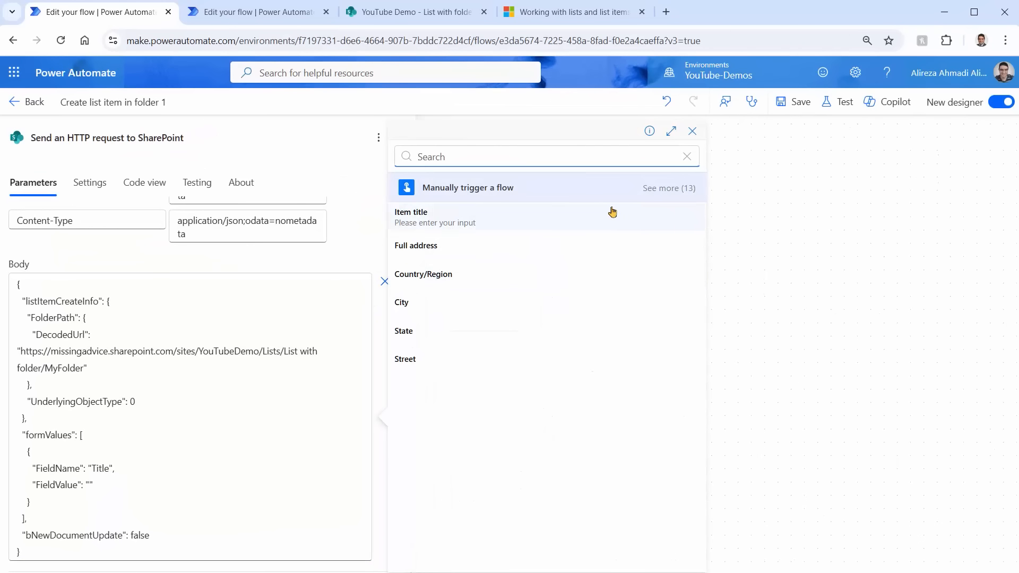
left_click(417, 224)
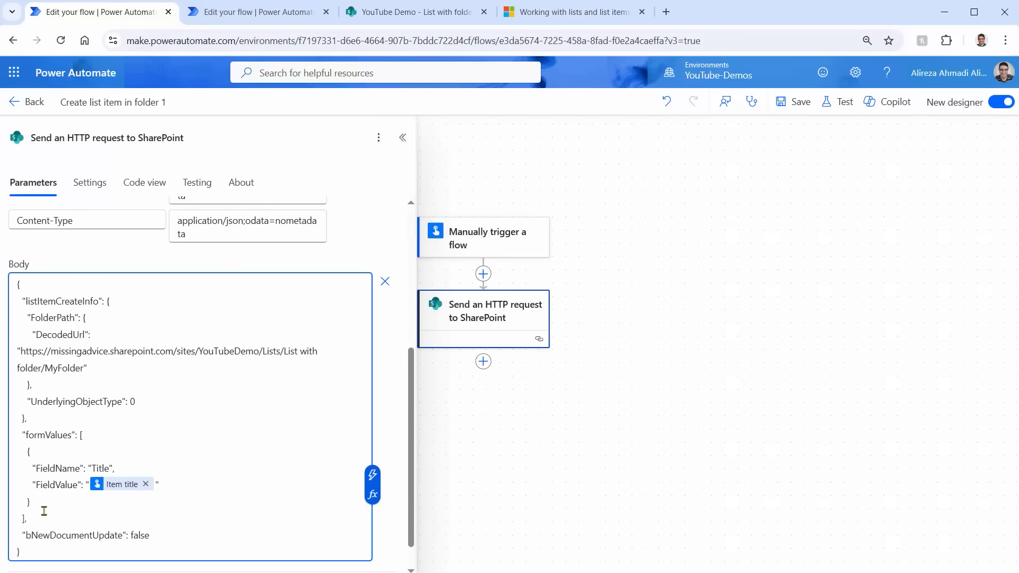
- Save and manually test the flow with the item title "My title 1", and check MyFolder in the SharePoint list
left_click(797, 112)
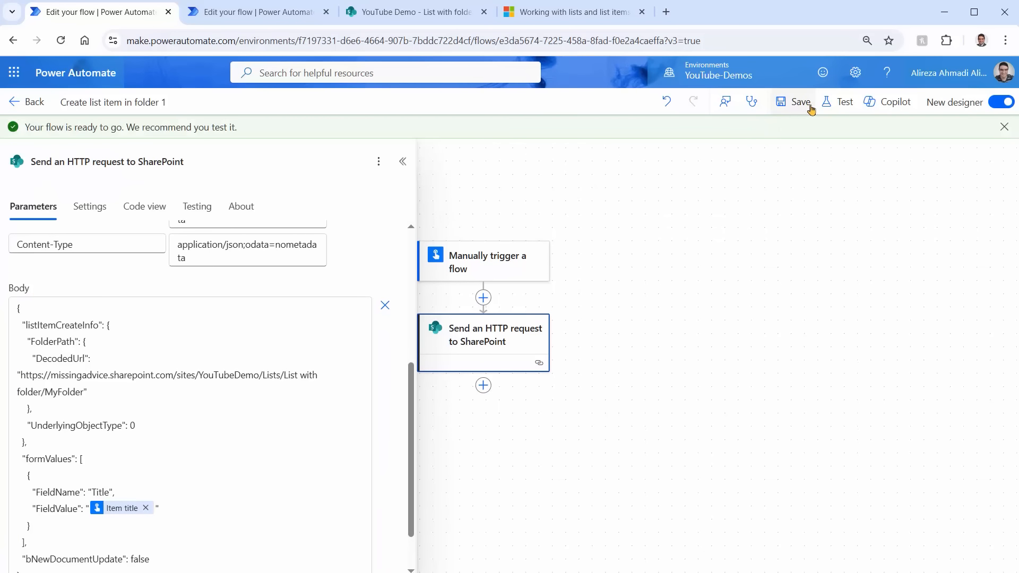
left_click(850, 102)
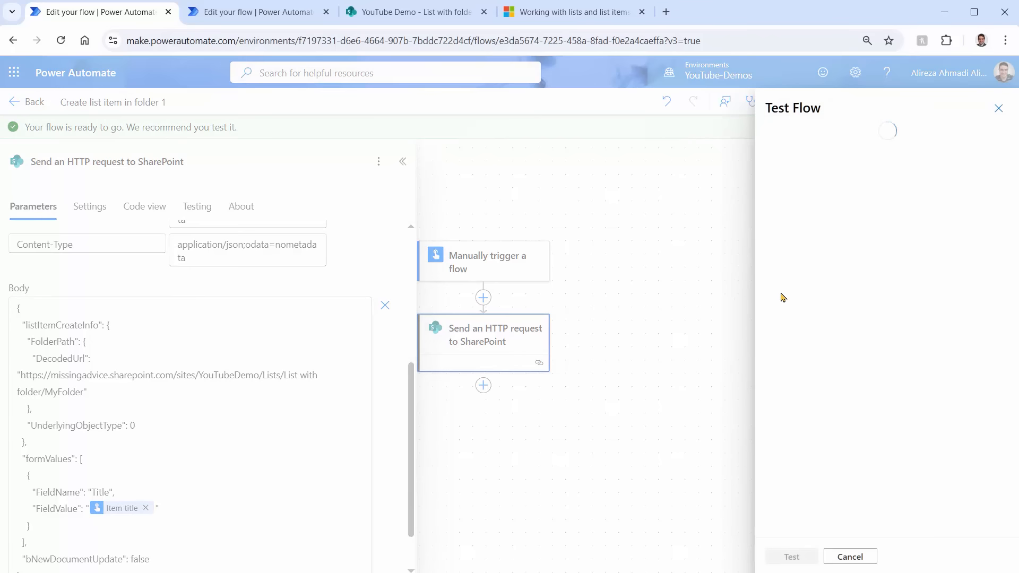
left_click(804, 137)
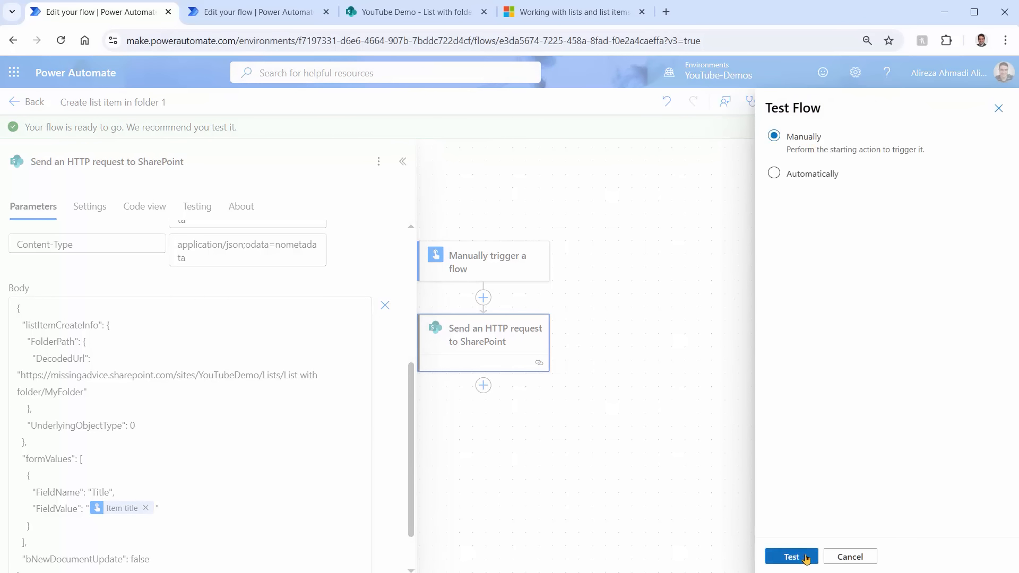
left_click(791, 557)
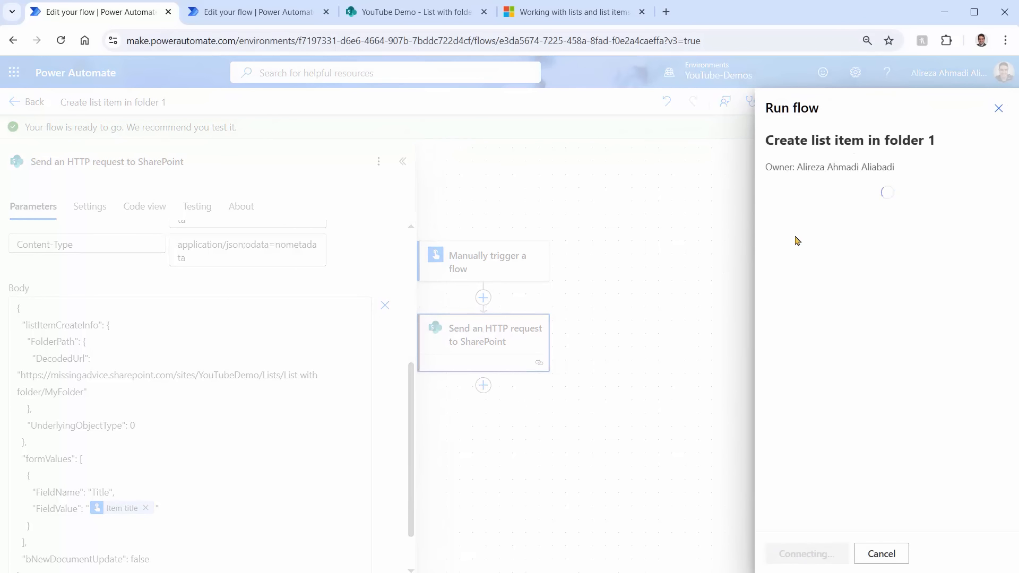
type("My title 1")
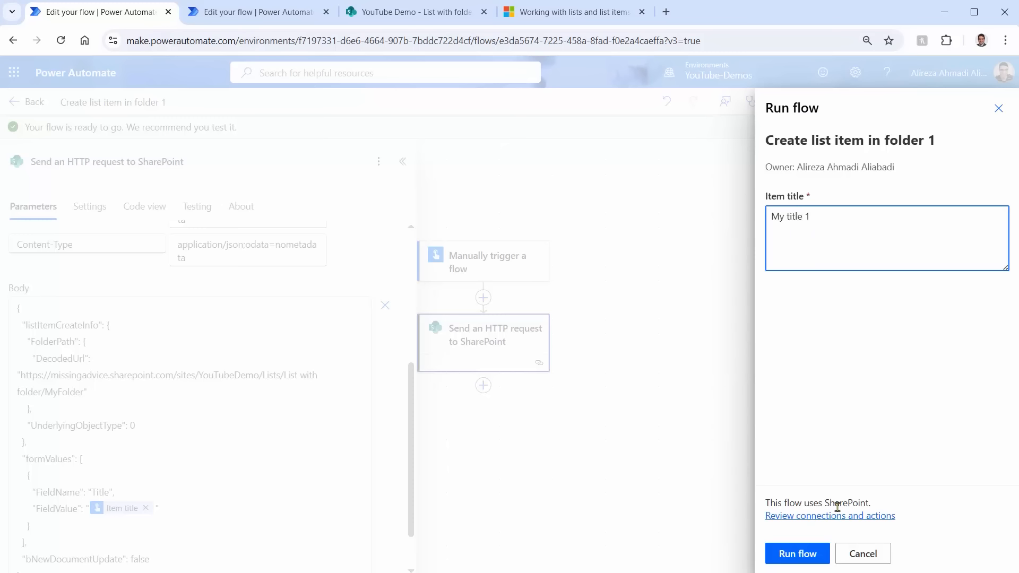
left_click(795, 553)
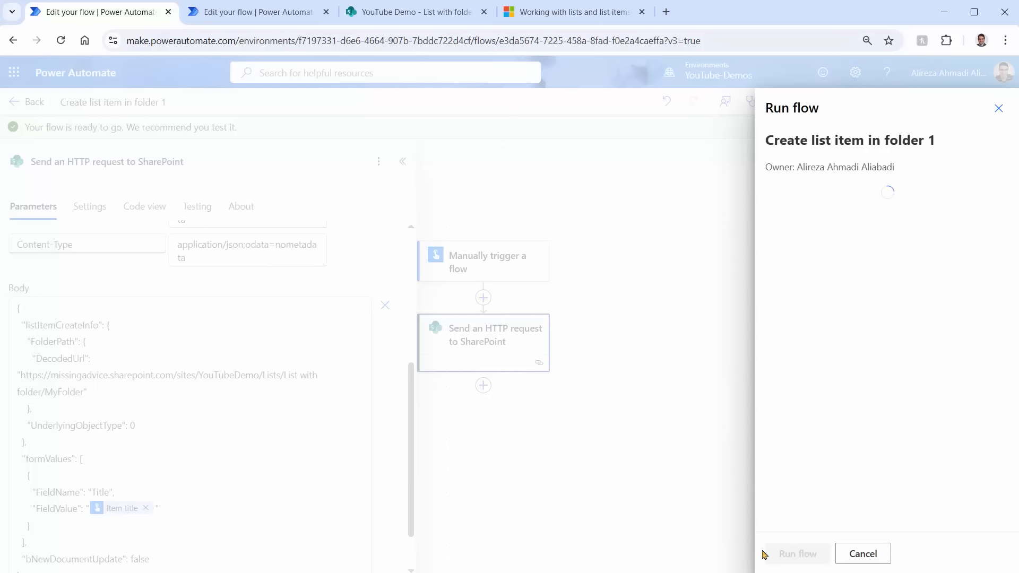
left_click(790, 553)
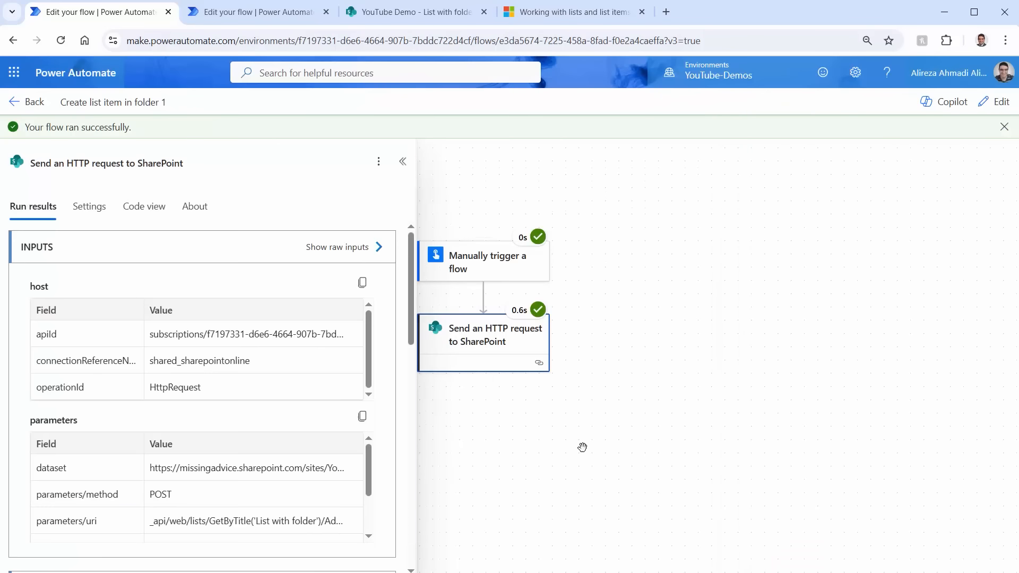
left_click(402, 17)
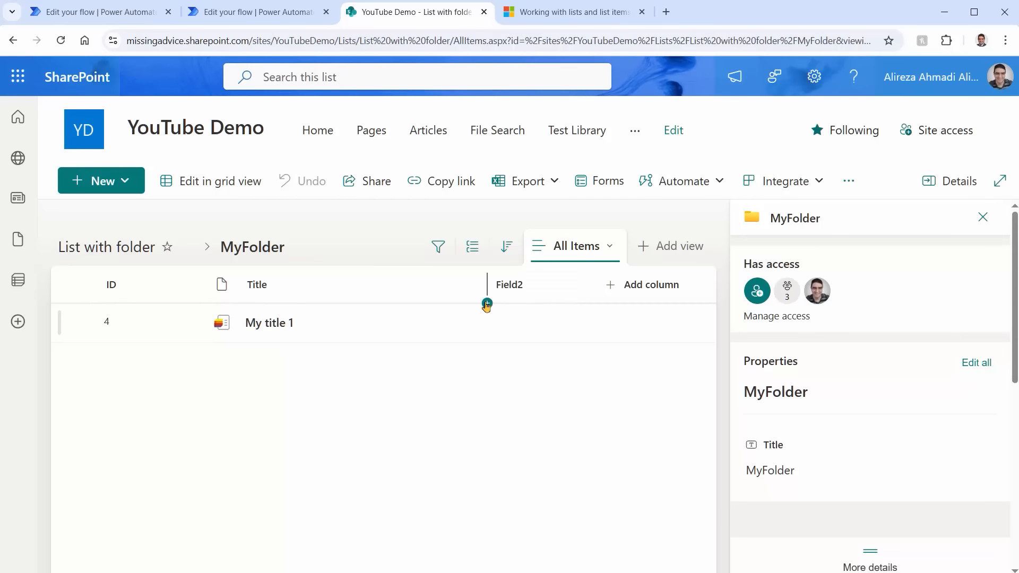
- Reopen the flow for editing, duplicate the Title entry in the body's formValues with a separating comma, and clear the copy's FieldName
left_click(98, 12)
left_click(996, 102)
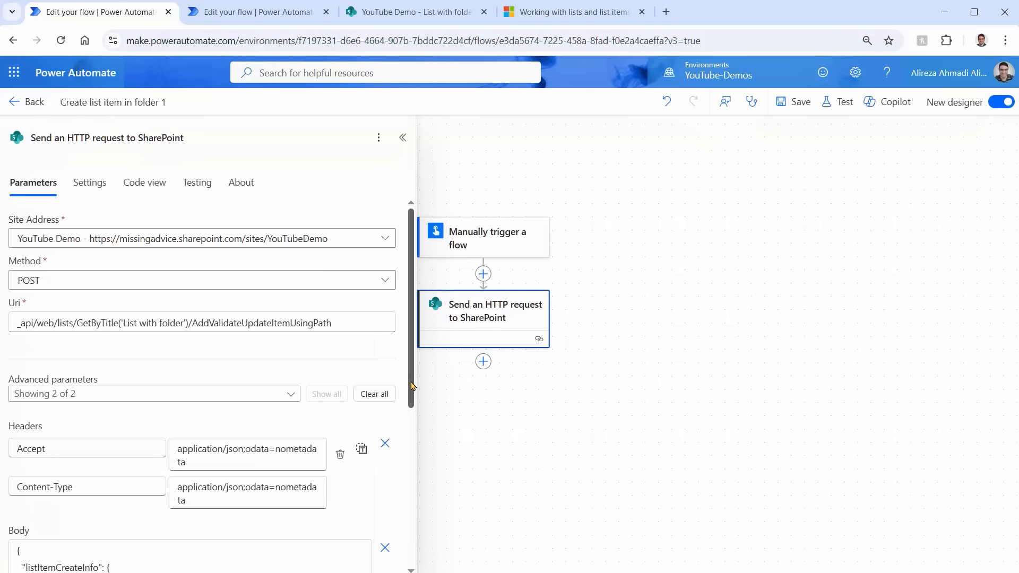
scroll(160, 451, "down", 6)
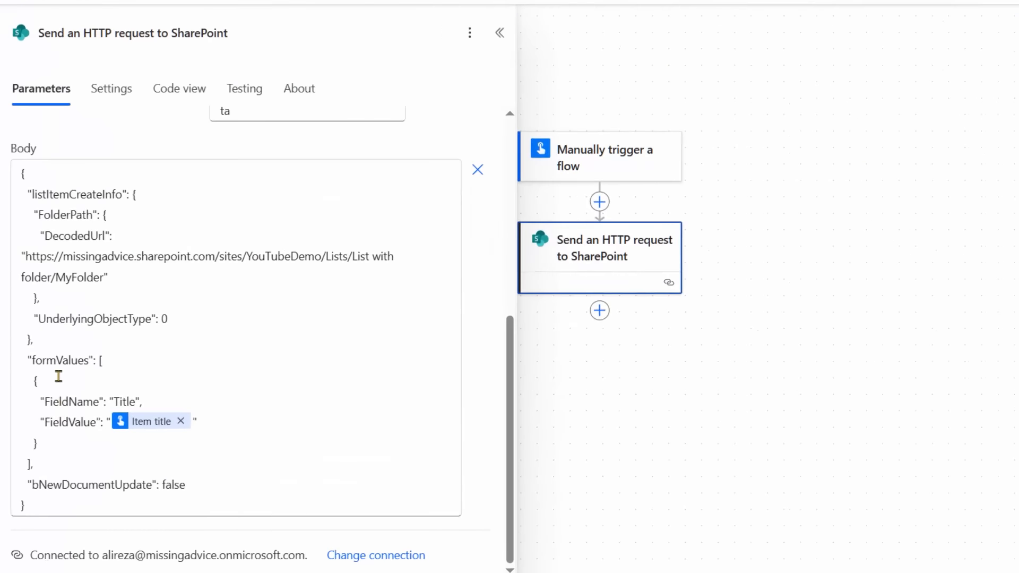
left_click(58, 376)
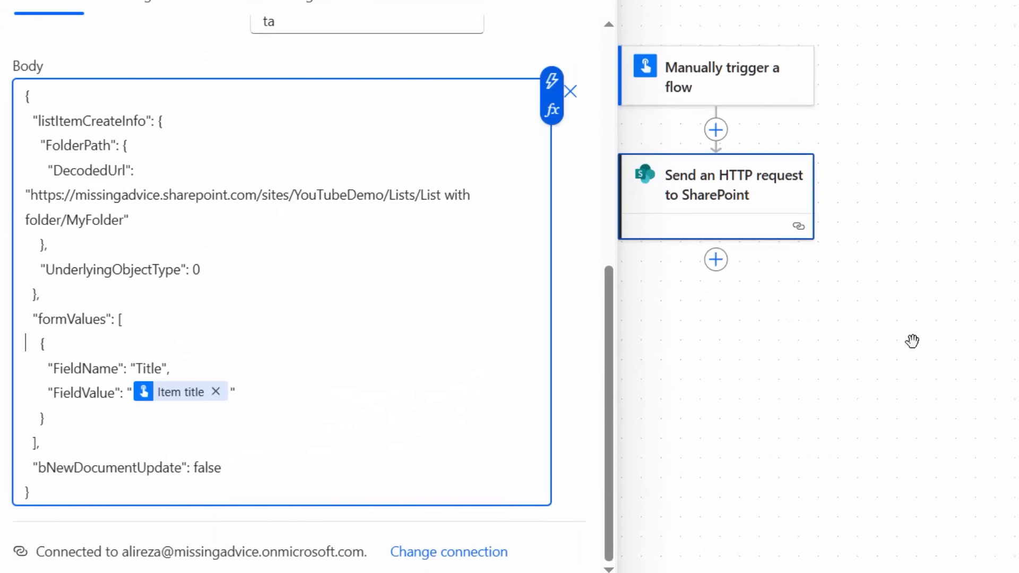
key("shift+Down")
key("shift+Down")
key("shift+Down")
key("shift+Down")
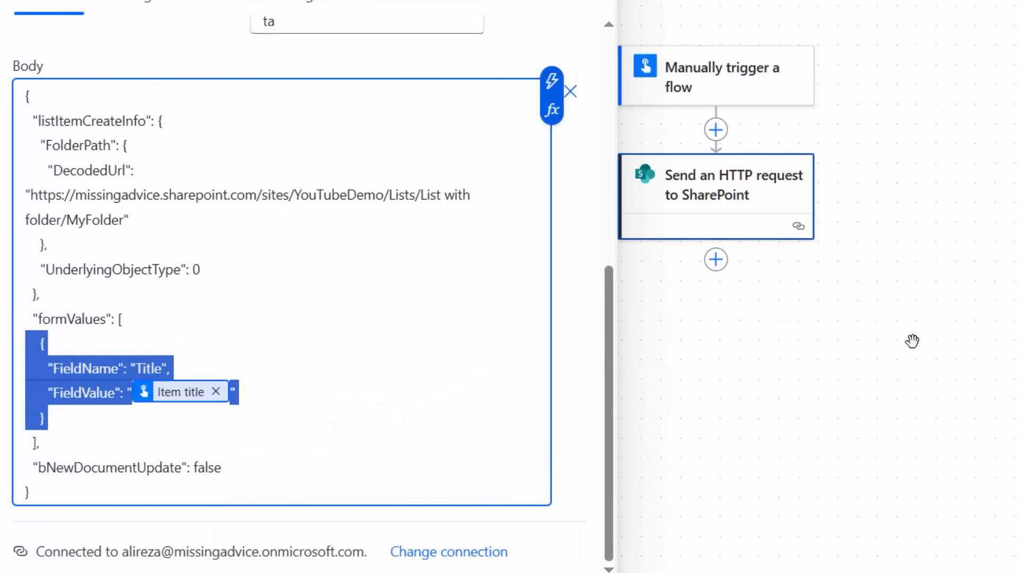
key("ctrl+c")
key("Right")
key("ctrl+v")
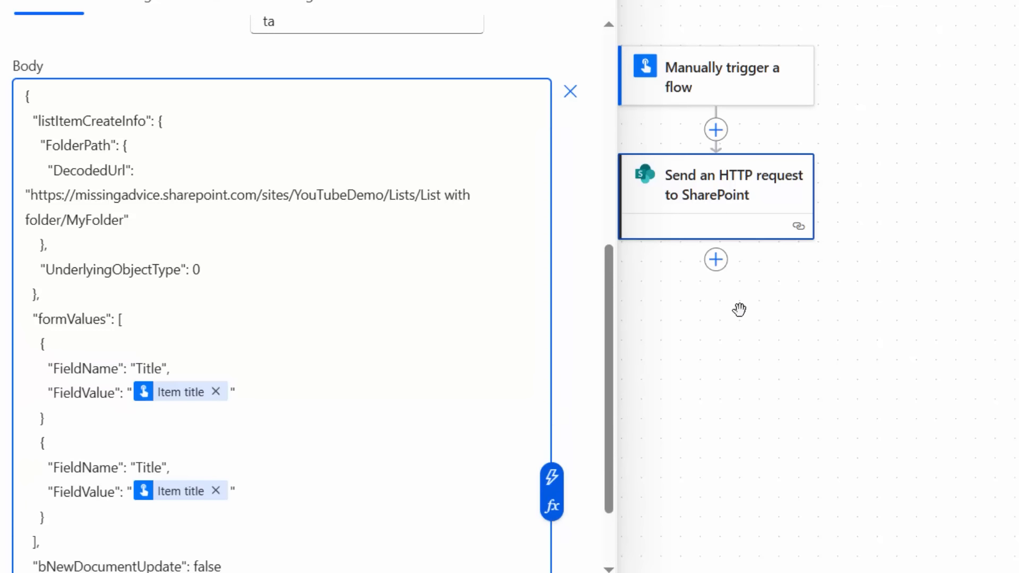
left_click(57, 417)
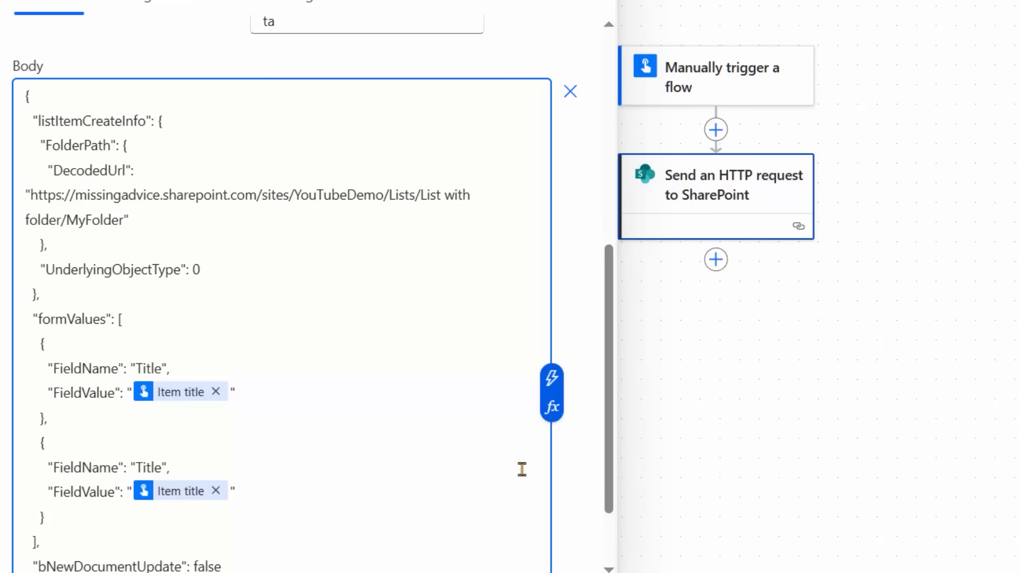
double_click(143, 467)
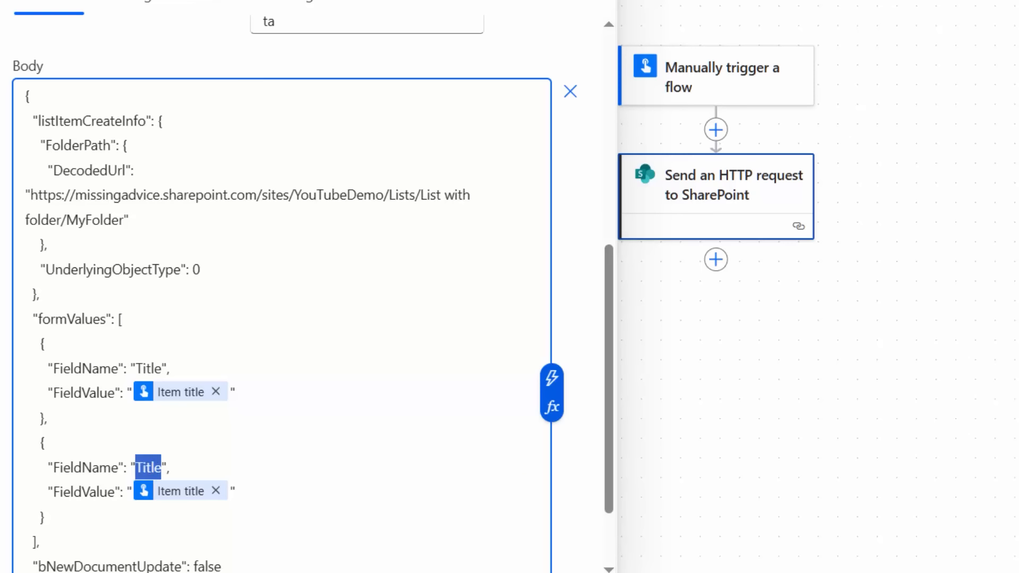
key("BackSpace")
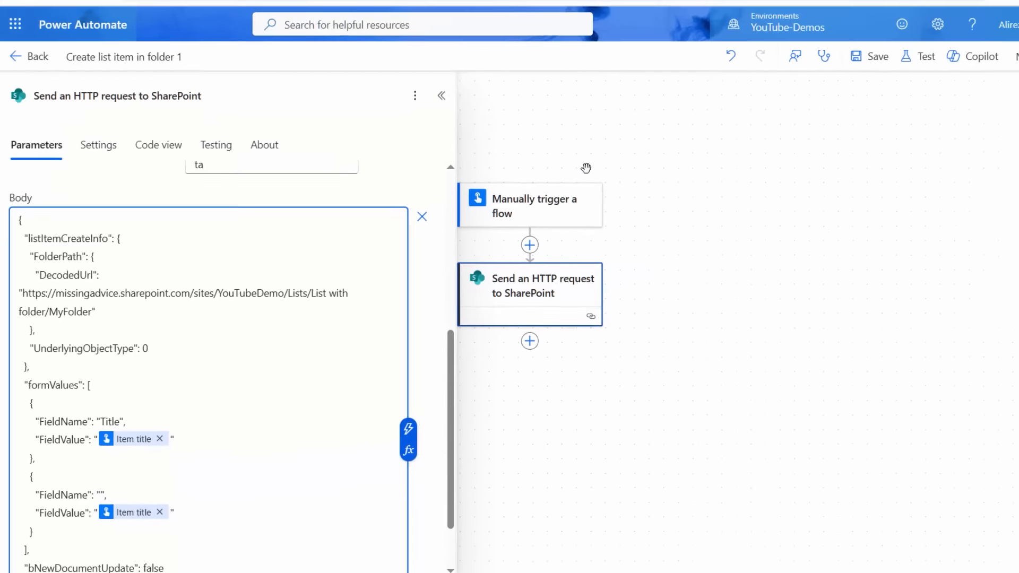
- Look up the Field2 column's internal name in the URL of its edit page, reached through the SharePoint list's settings
left_click(411, 12)
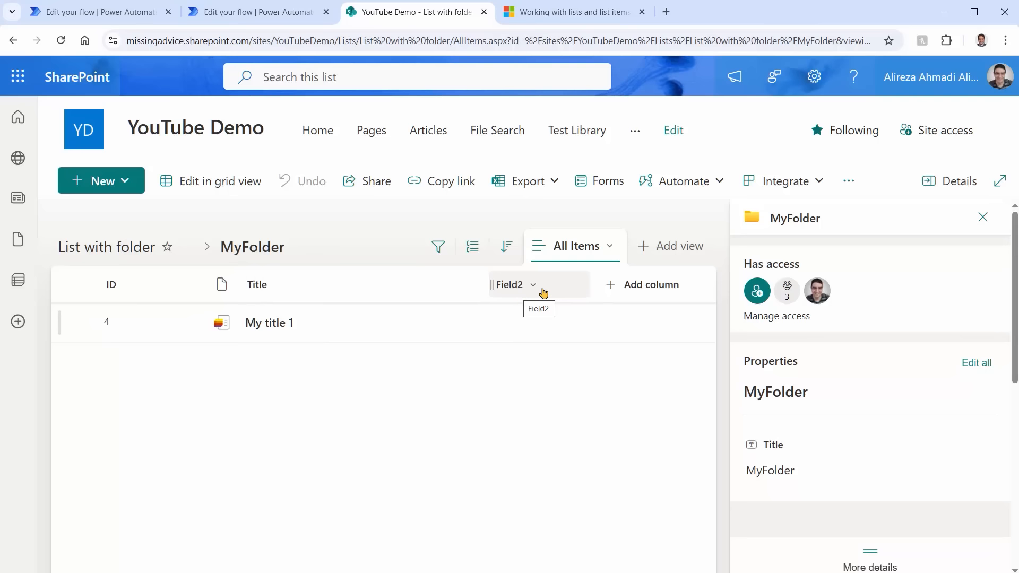
left_click(983, 218)
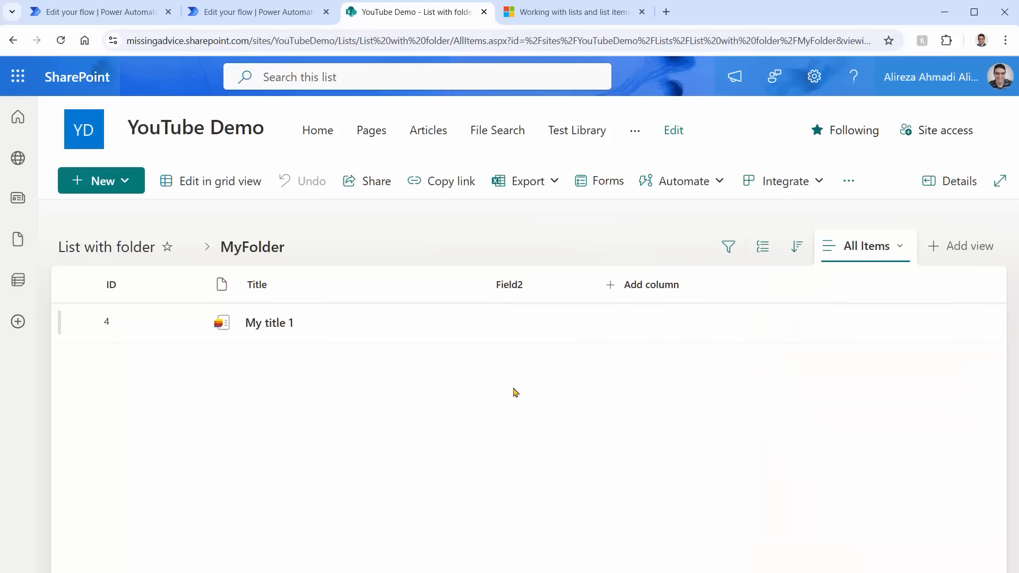
left_click(814, 76)
left_click(785, 257)
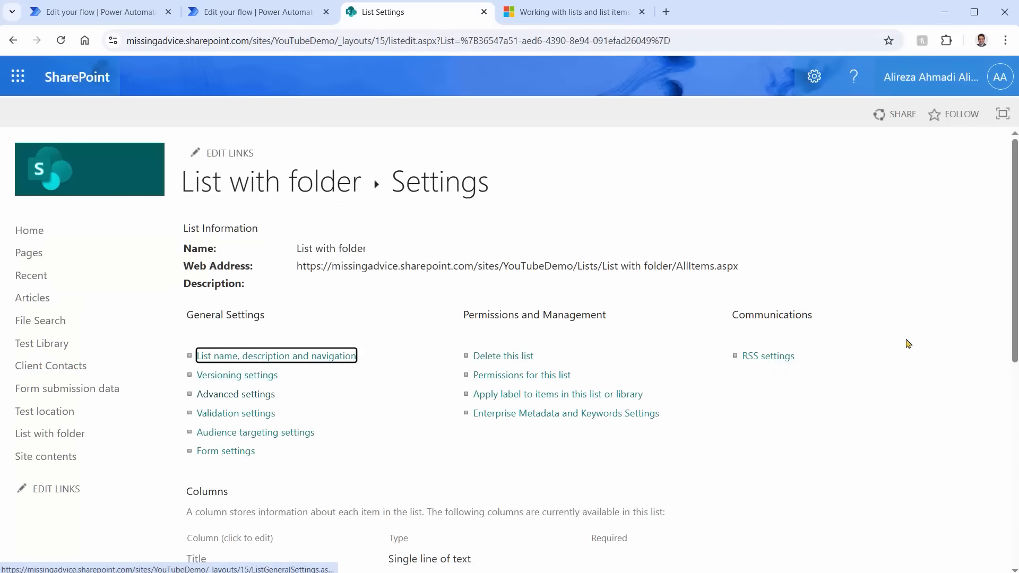
scroll(1016, 306, "down", 4)
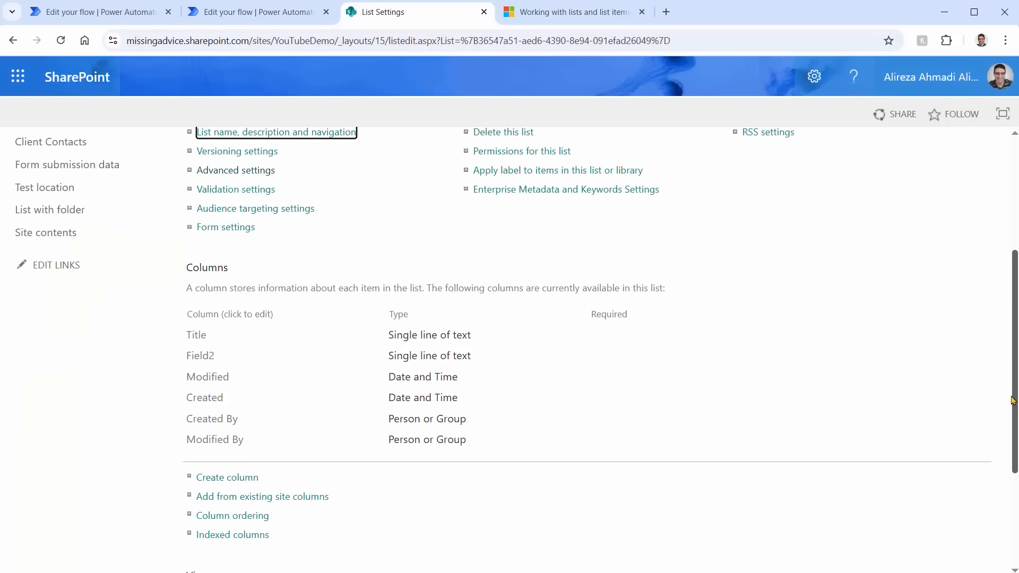
left_click(200, 358)
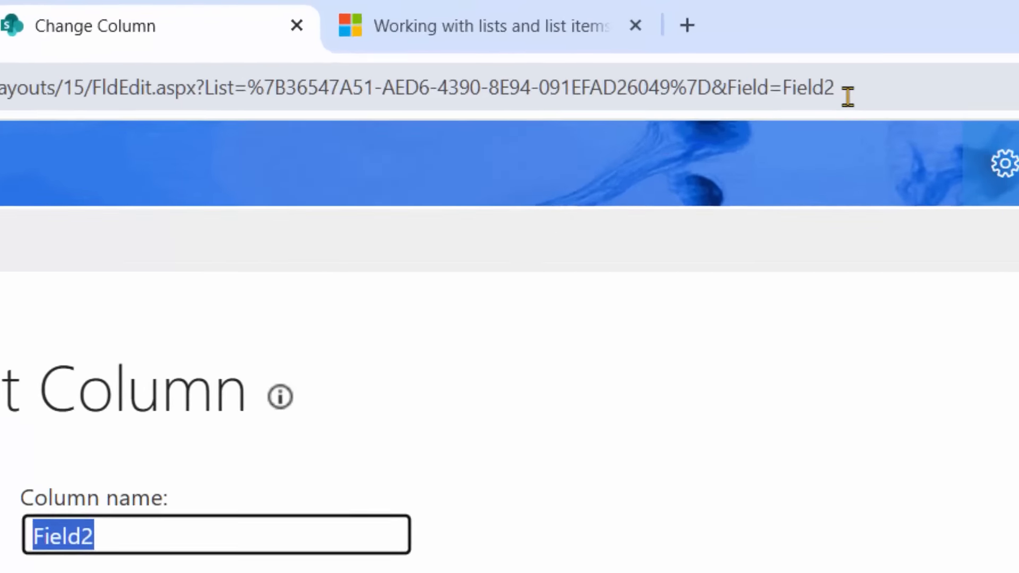
left_click(778, 61)
key("End")
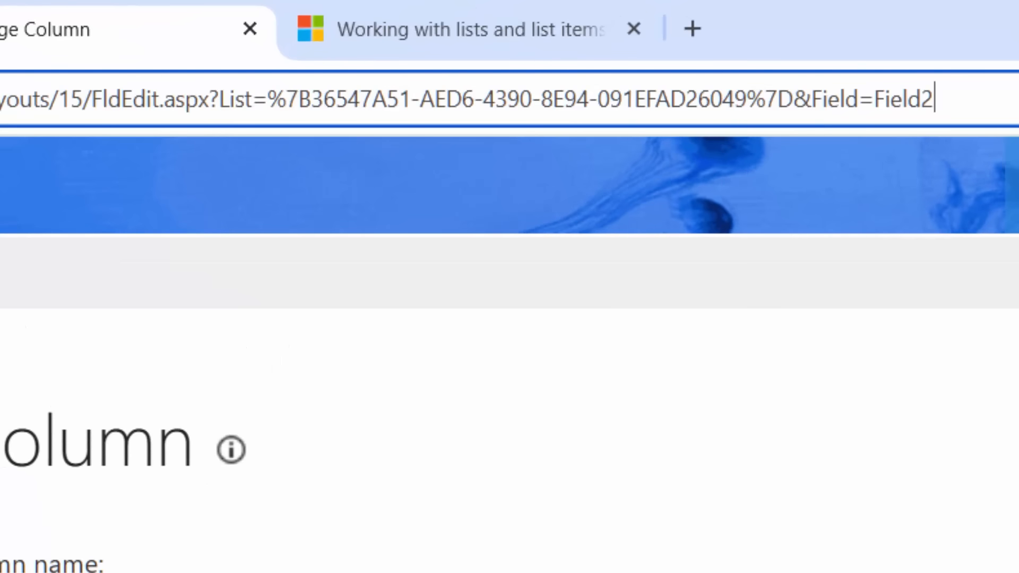
key("shift+Left")
key("shift+Left")
key("shift+Left")
key("shift+Left")
key("shift+Left")
key("shift+Left")
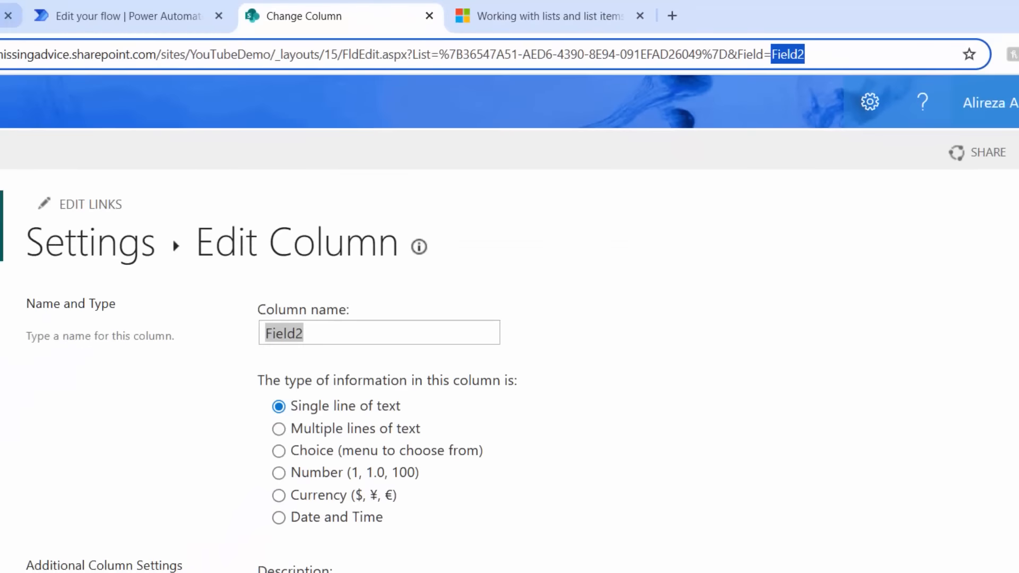
- Back in the flow, set the second formValues entry's FieldName to Field2 and remove the Item title token from its FieldValue
left_click(106, 16)
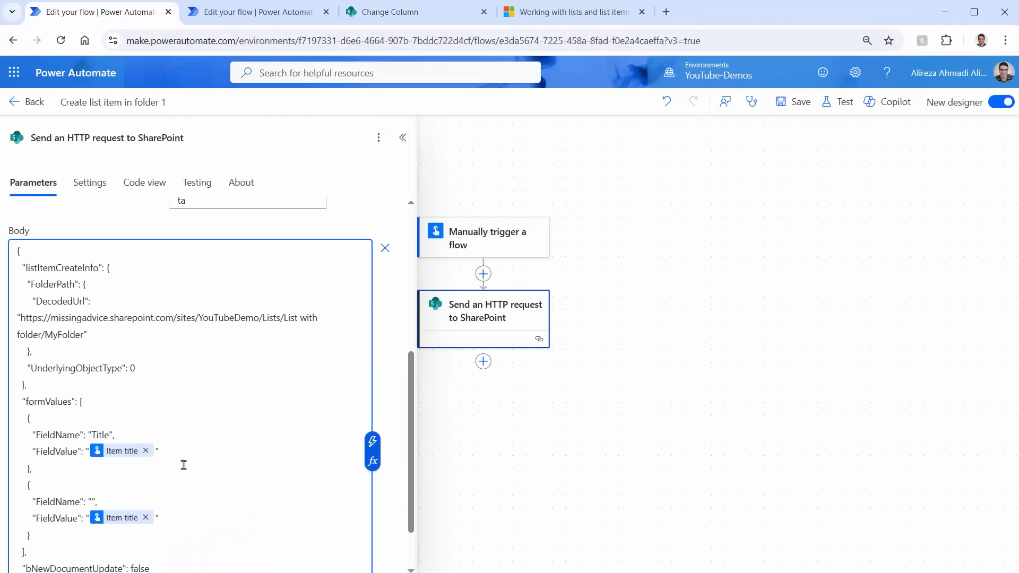
left_click(89, 500)
type("Field2")
left_click(145, 518)
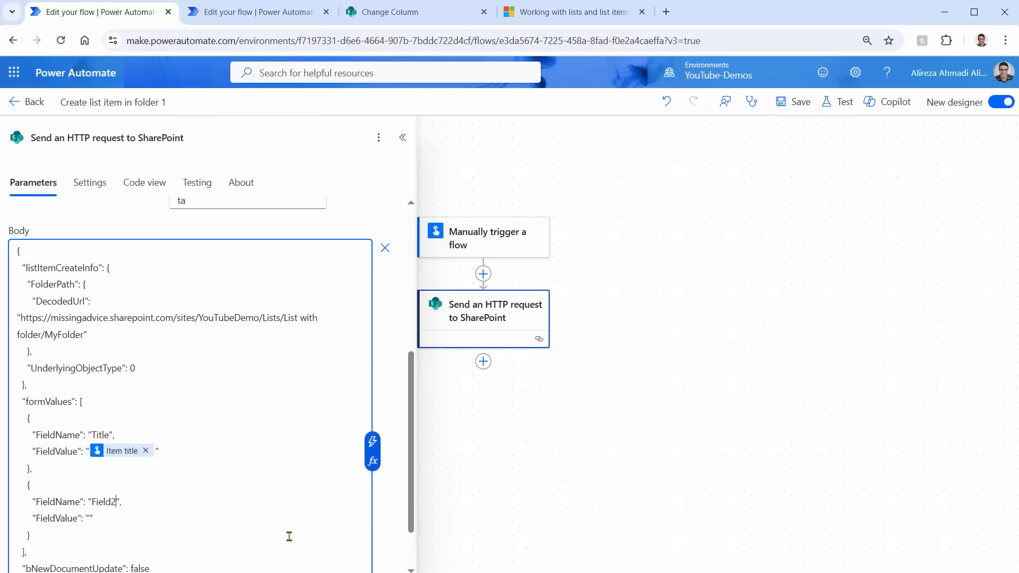
- Add a second text input named Field2 to the manual trigger
left_click(480, 232)
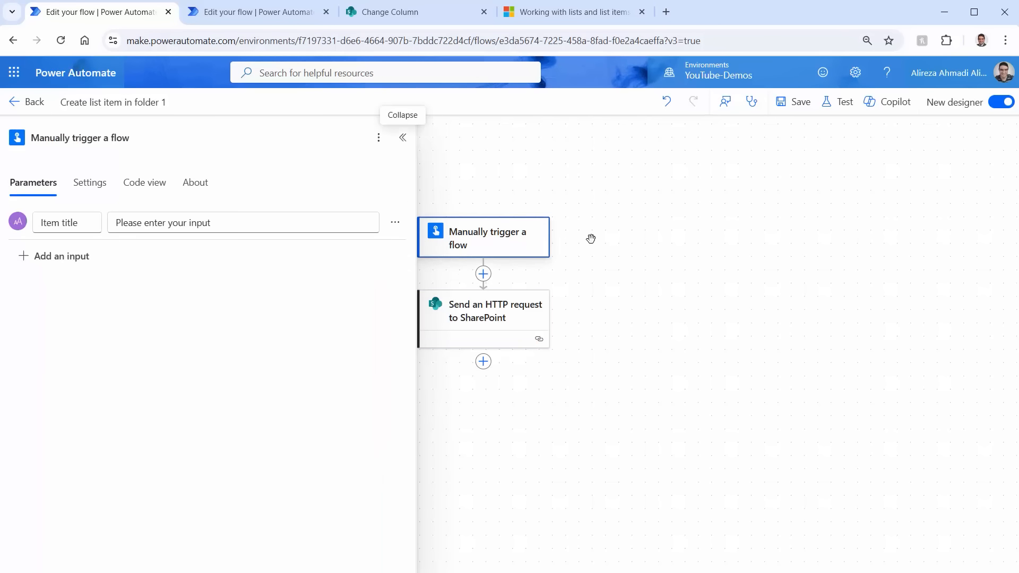
left_click(77, 259)
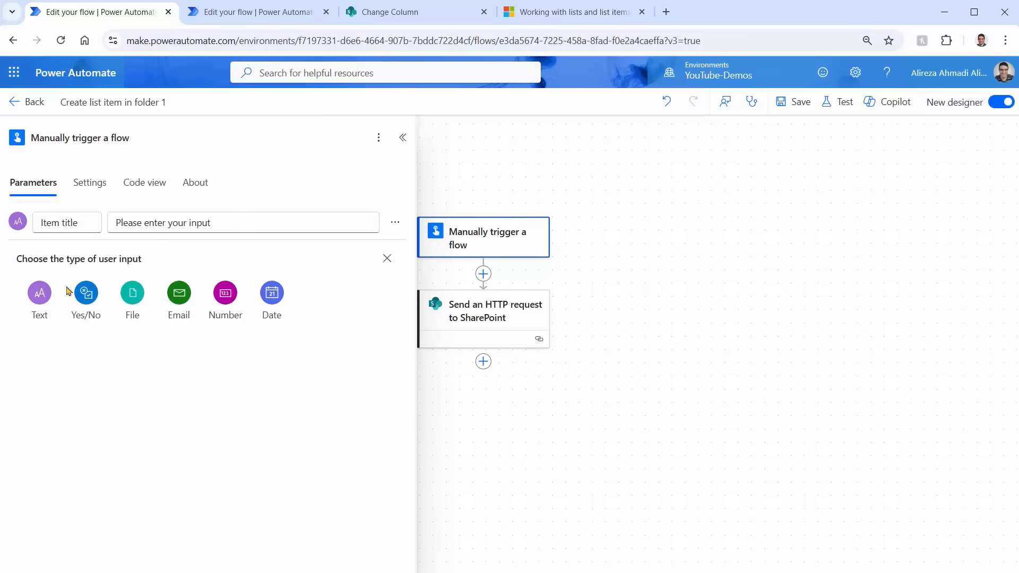
left_click(39, 292)
left_click(70, 256)
key("ctrl+a")
type("Field2")
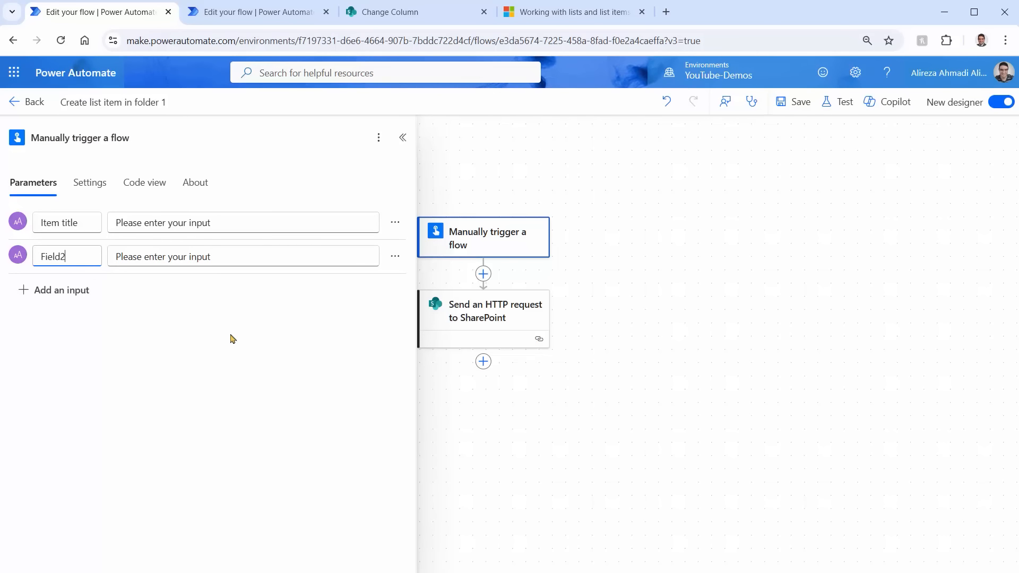
- Check the dynamic content available for the empty Field2 FieldValue in the HTTP request body, and save the flow
left_click(489, 341)
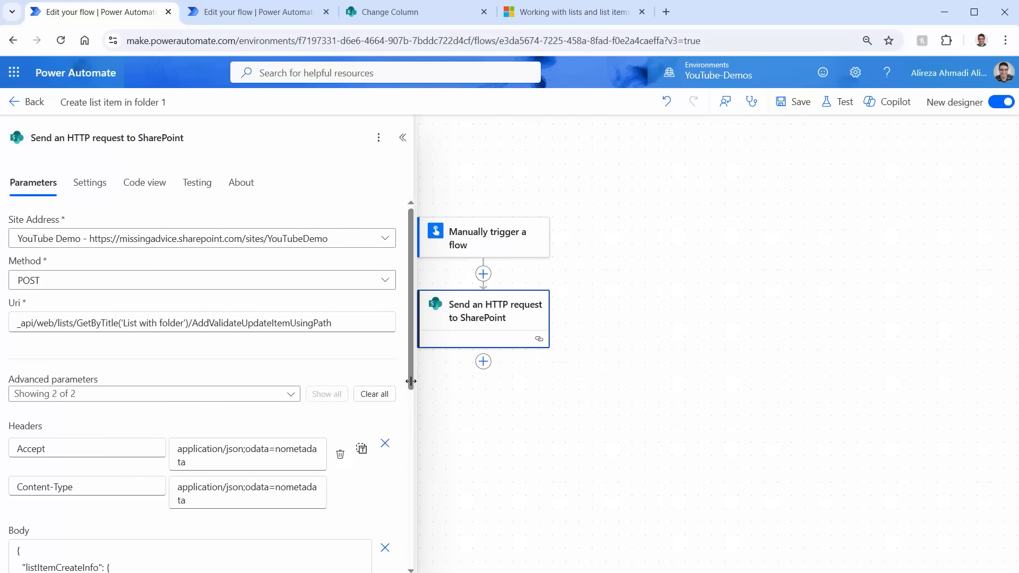
scroll(409, 386, "down", 10)
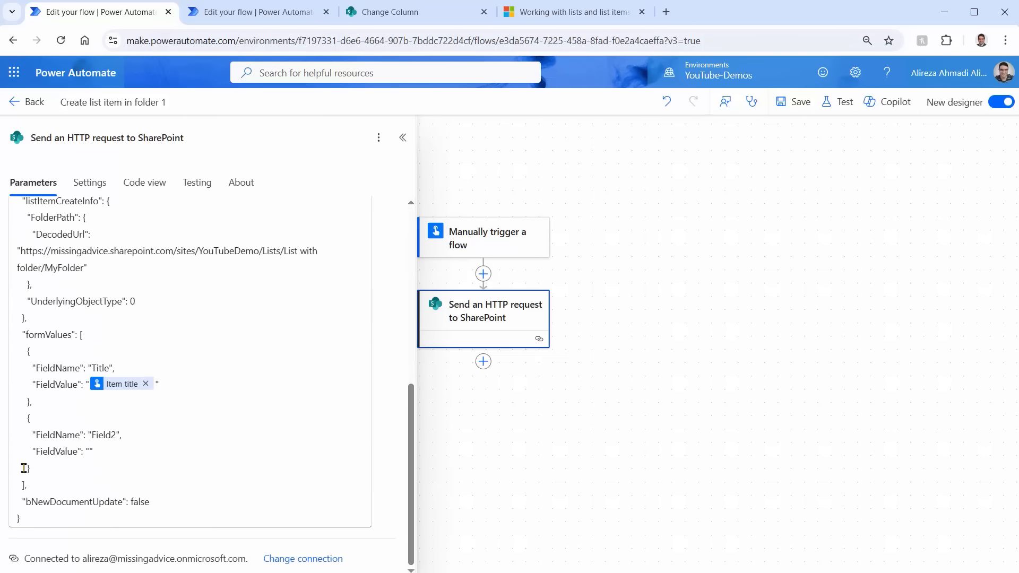
left_click(89, 451)
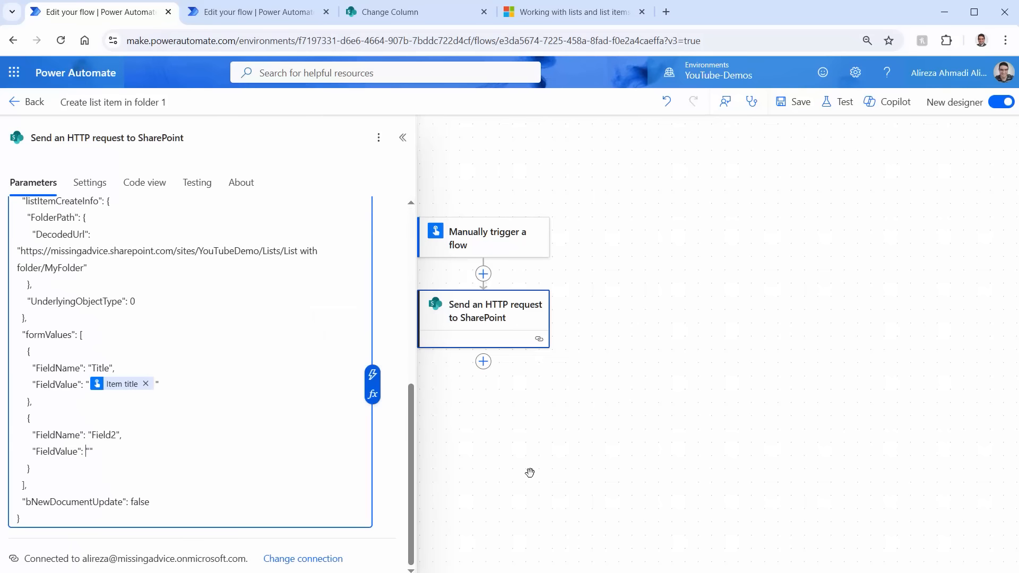
left_click(374, 376)
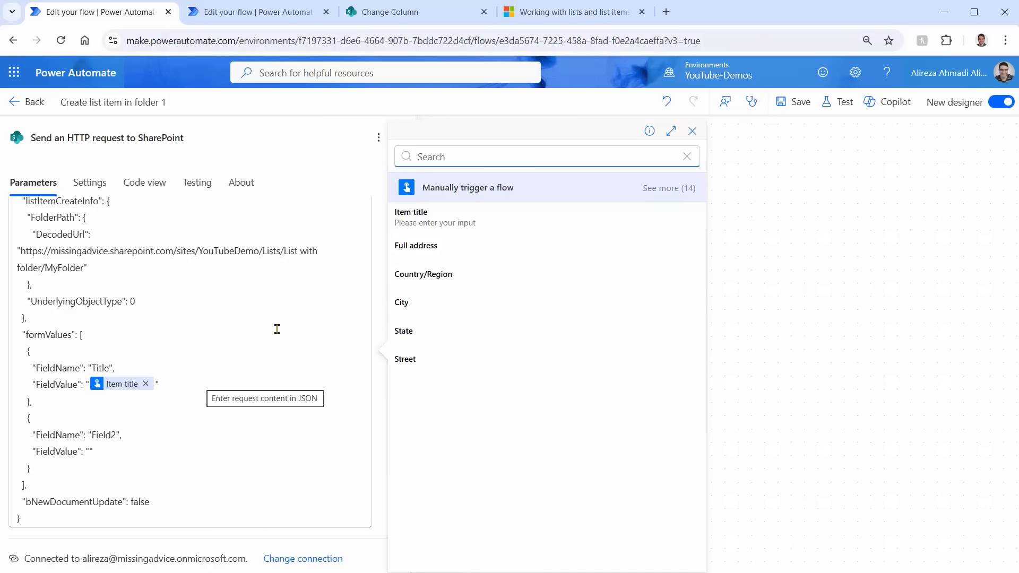
left_click(808, 104)
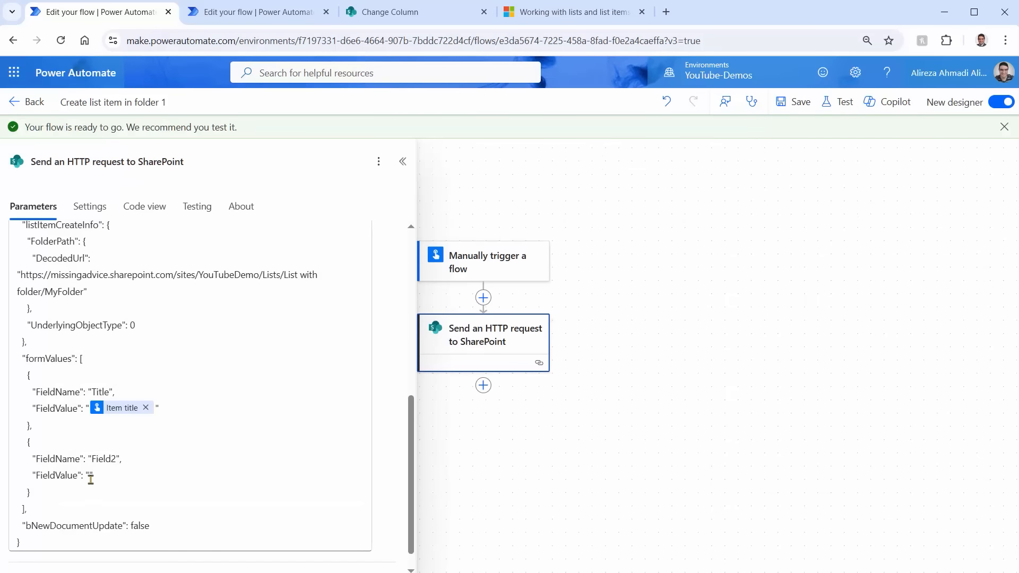
- Insert the trigger's Field2 token between the quotes of the second formValues entry's FieldValue and save the flow
left_click(89, 474)
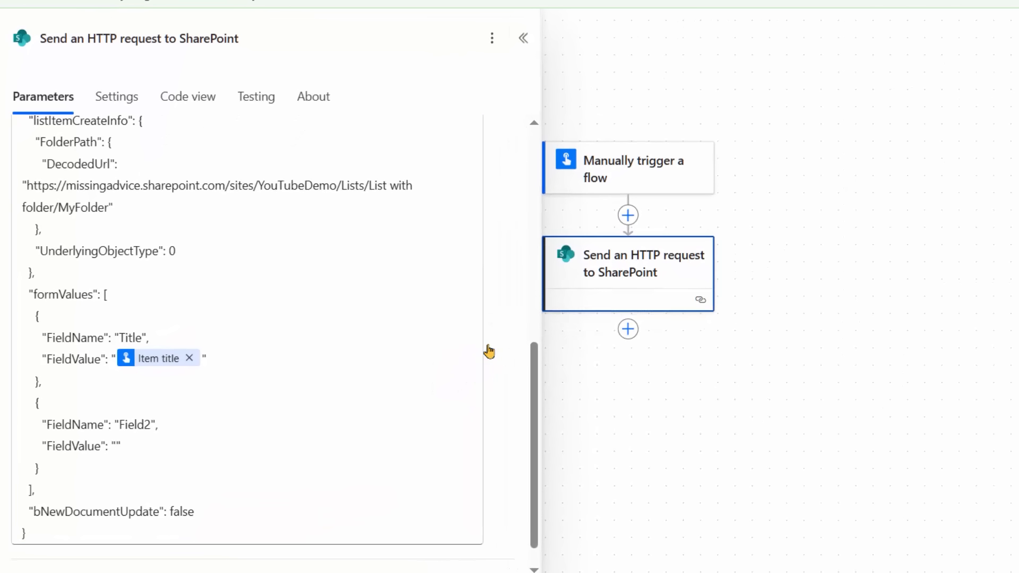
left_click(484, 348)
left_click(520, 180)
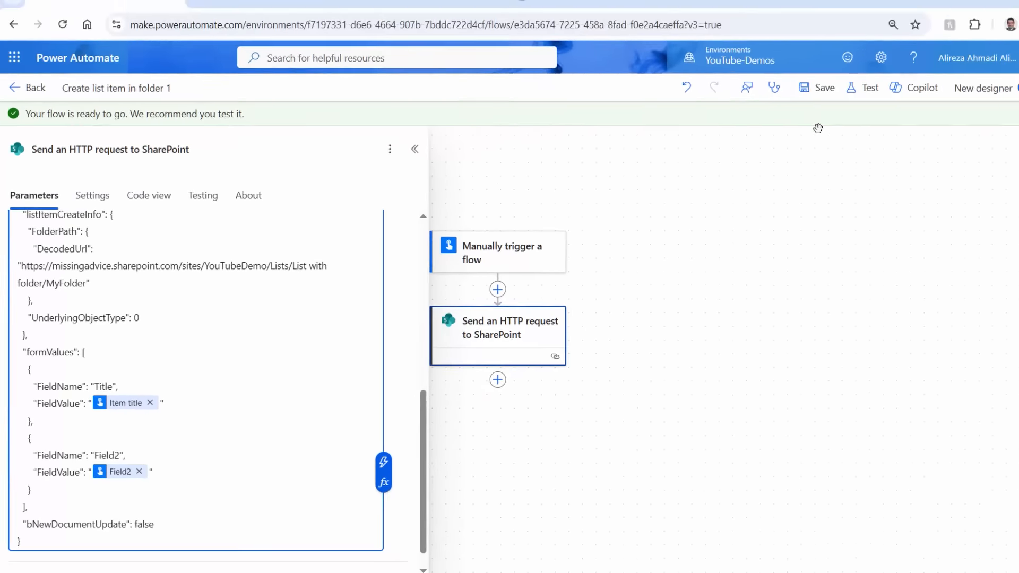
left_click(812, 88)
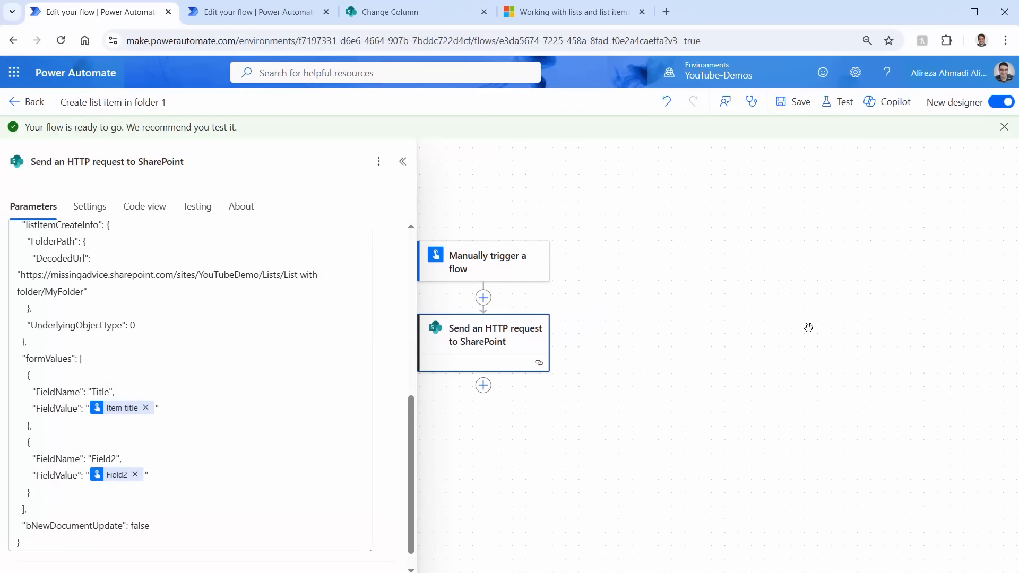
- Test the flow manually with Item title "Title 1" and Field2 "Value for field 2", and return to the SharePoint site to check the result
left_click(841, 106)
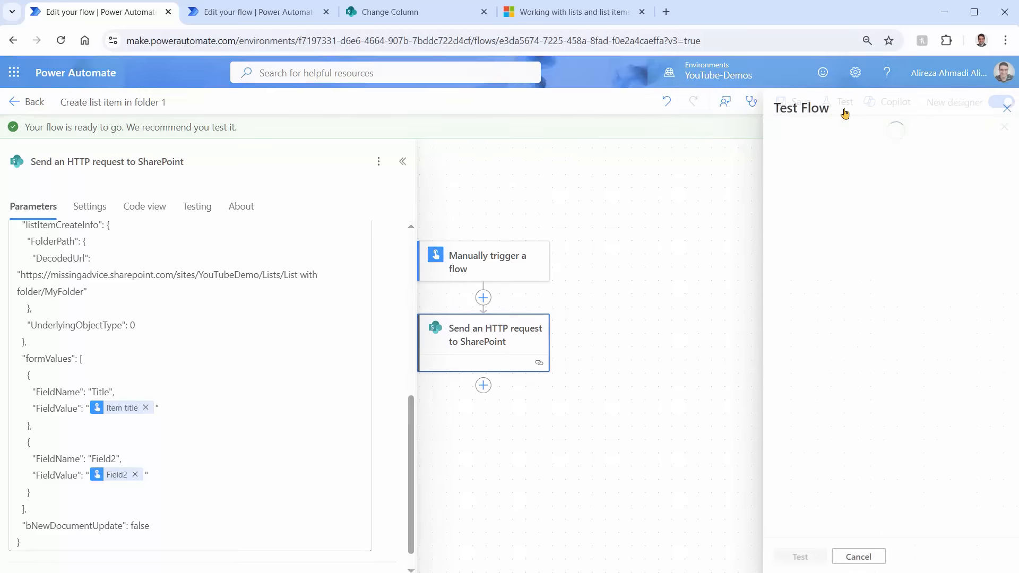
left_click(774, 135)
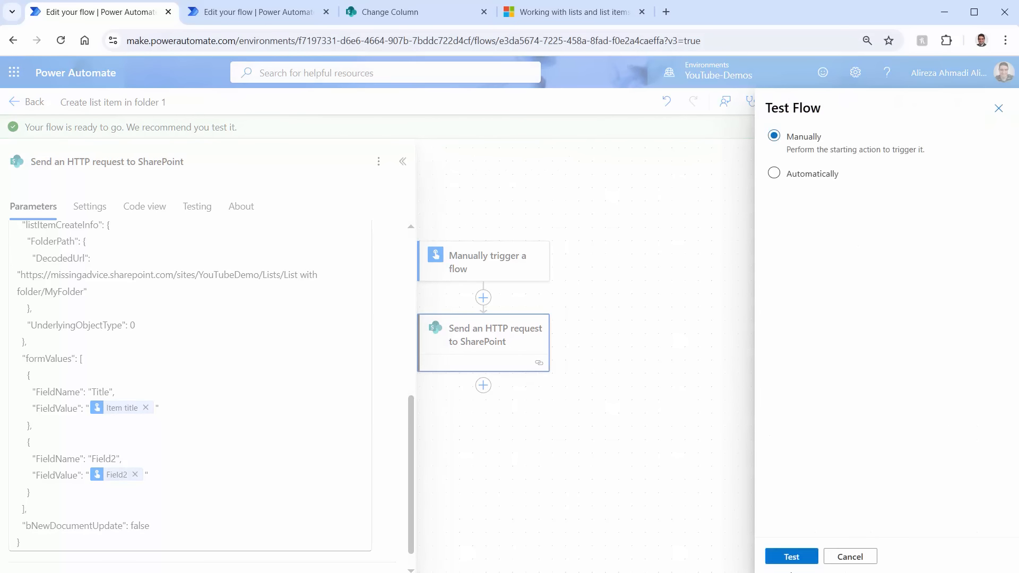
left_click(791, 557)
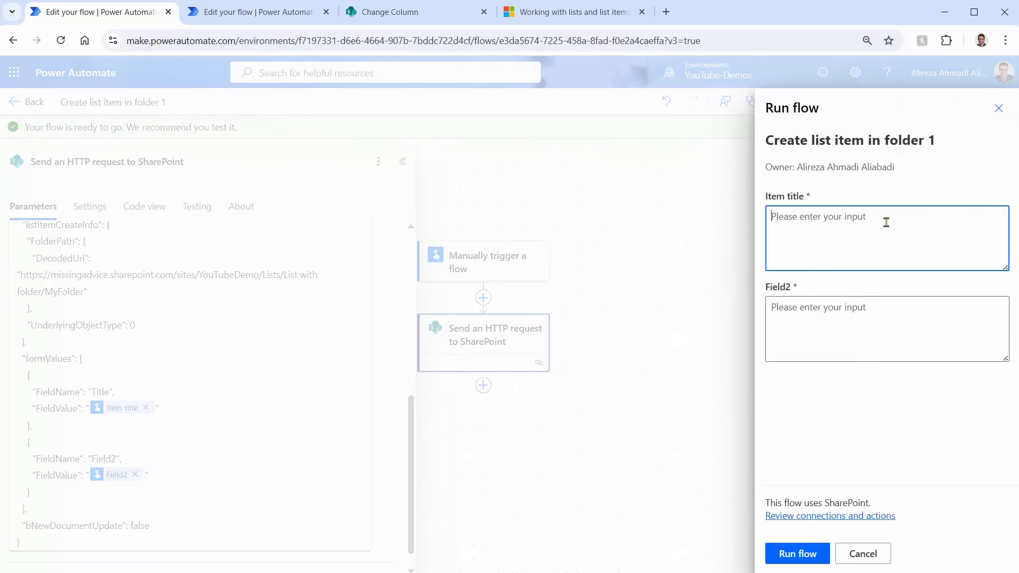
type("Title 1")
left_click(857, 329)
type("Value for field 2")
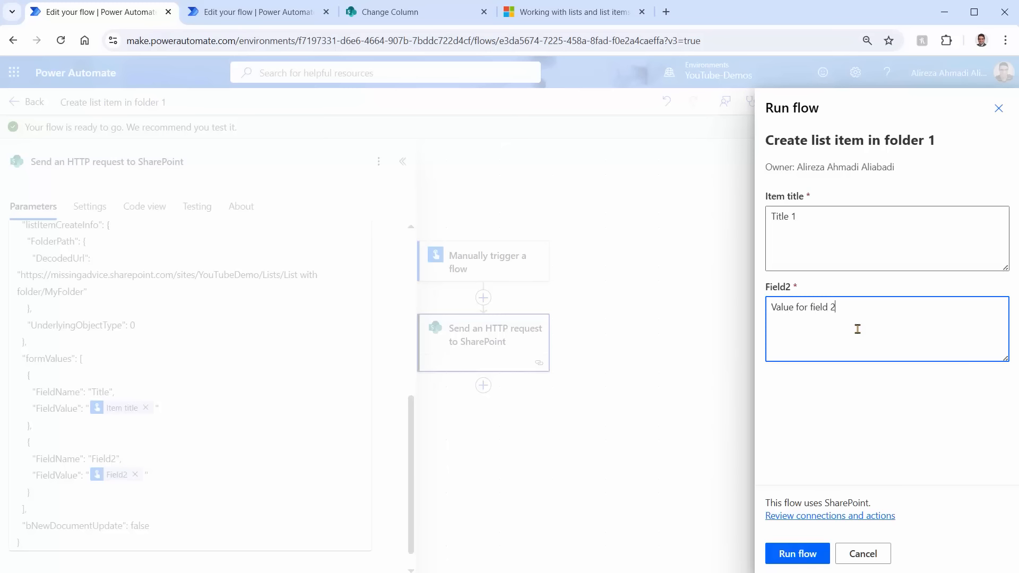
left_click(803, 555)
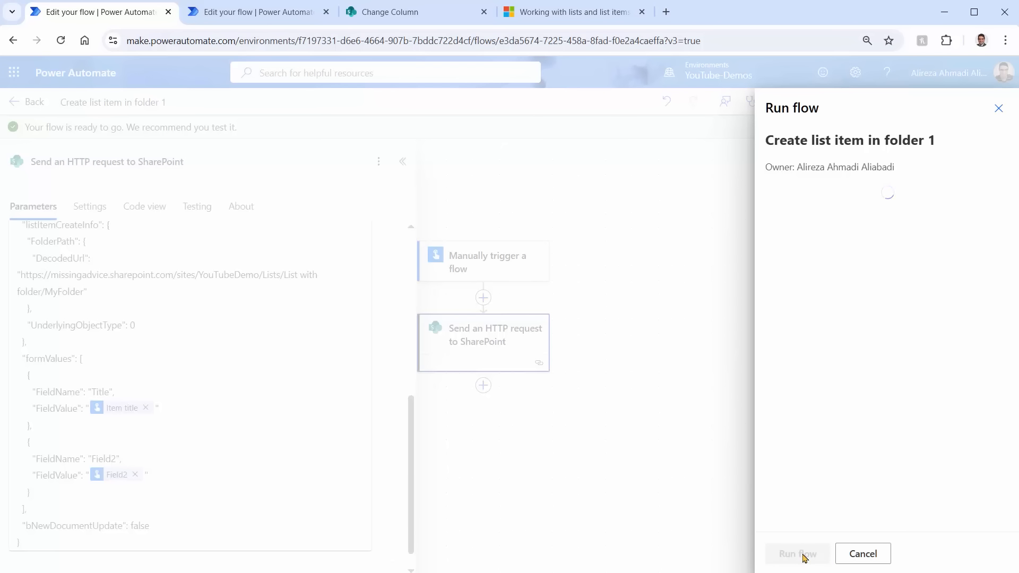
left_click(796, 555)
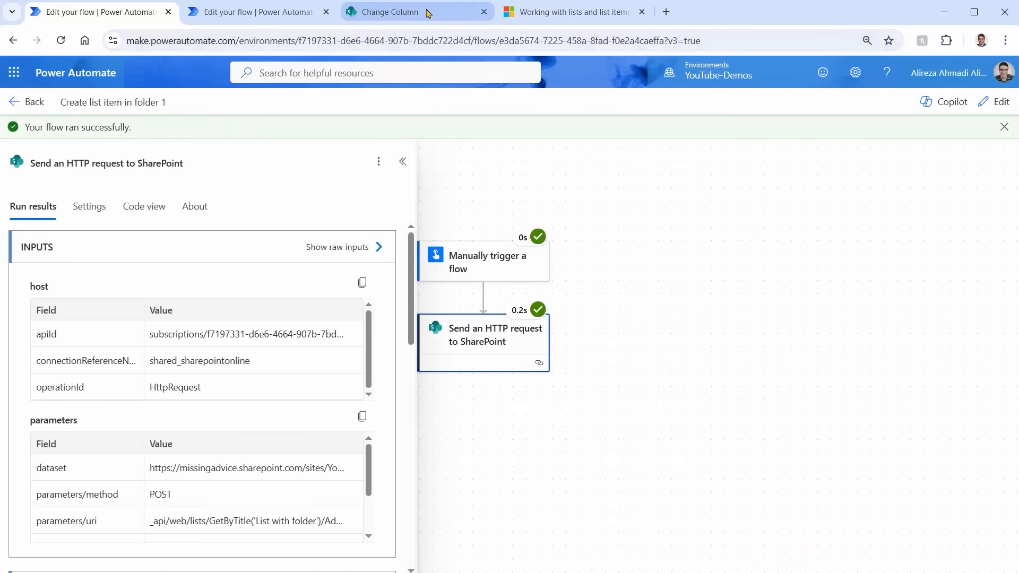
left_click(385, 15)
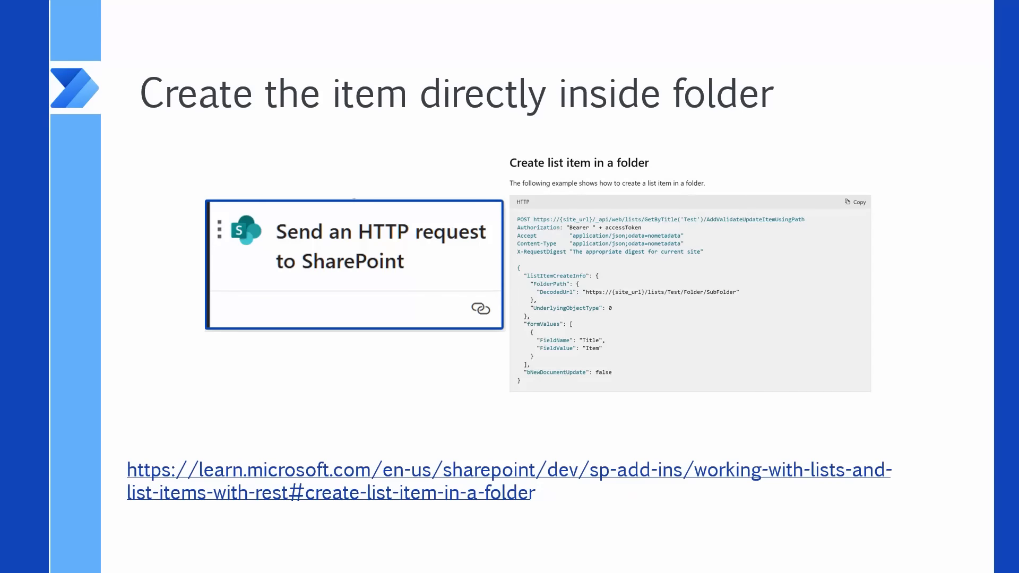
key("Right")
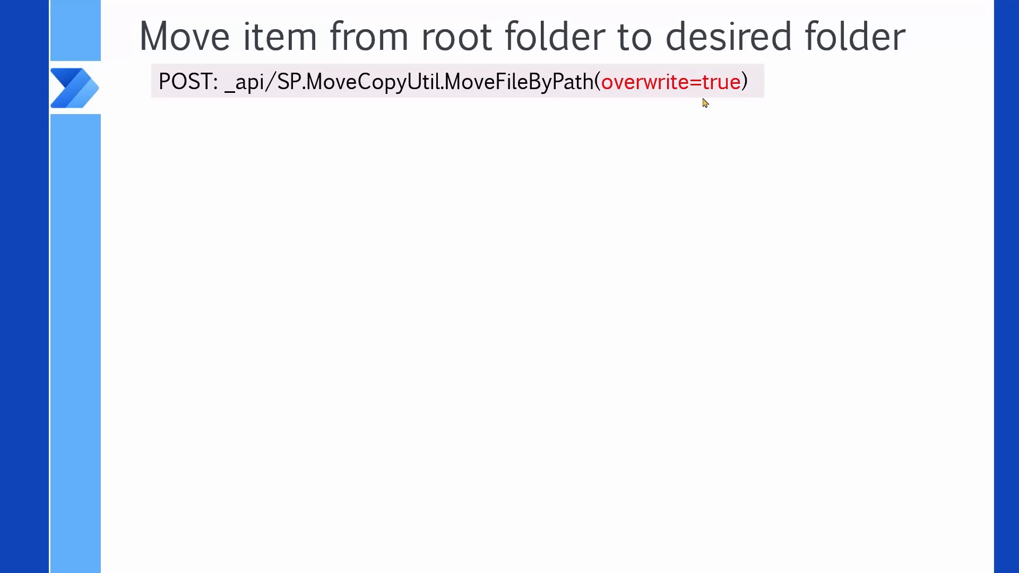
key("Right")
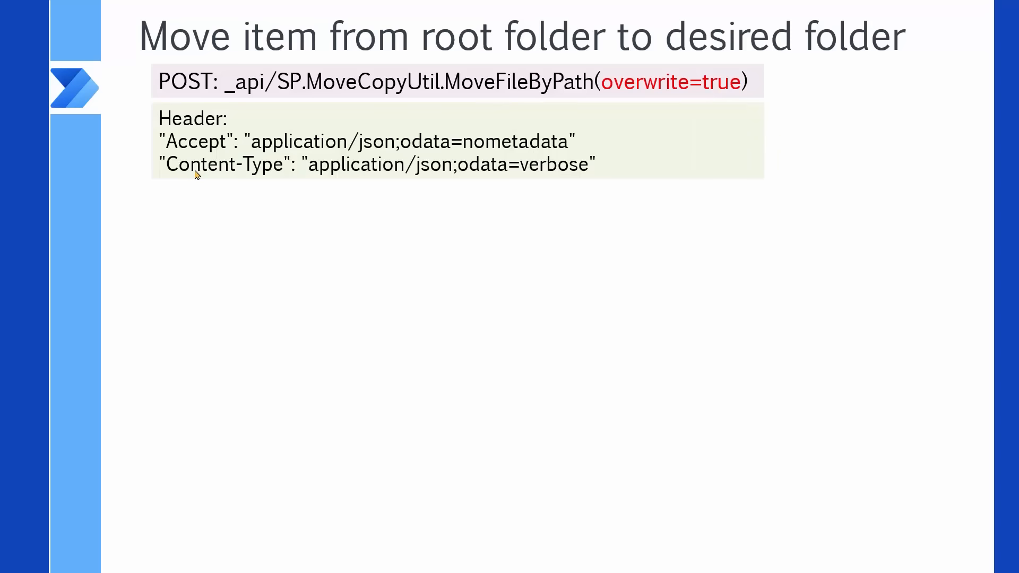
key("Right")
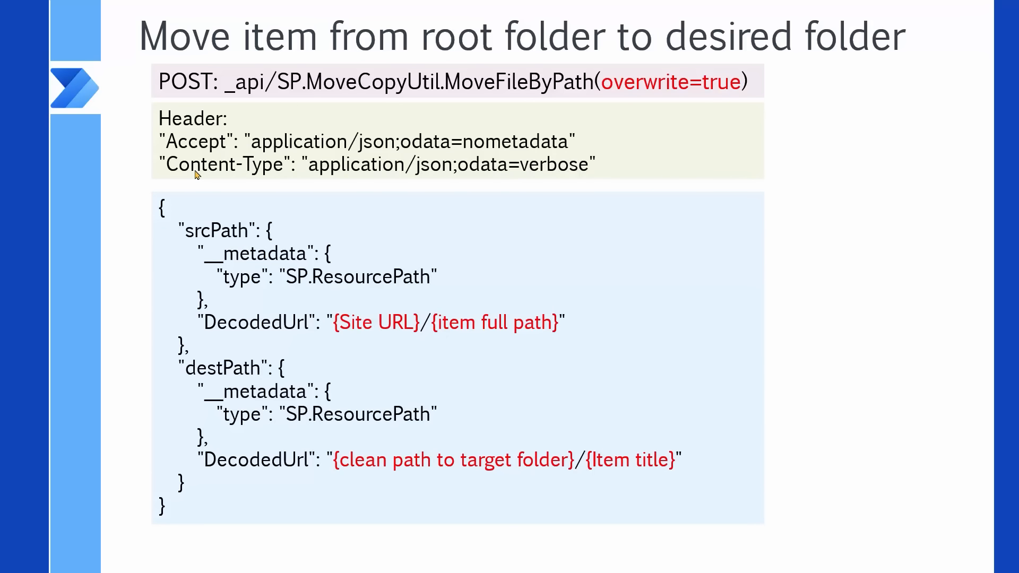
key("alt+Tab")
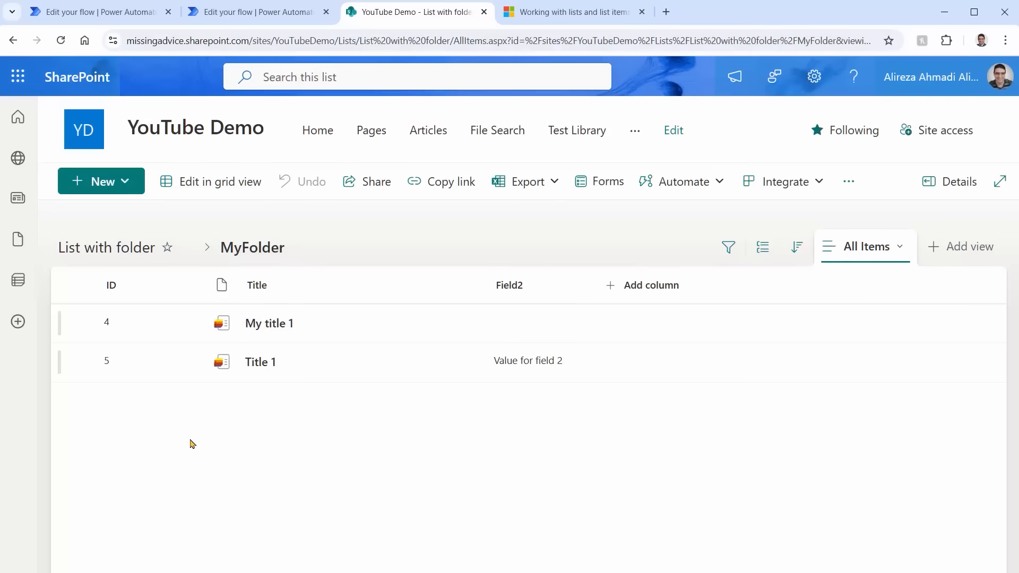
- Switch to the flow "Create list item in folder 2" and add a second text input named Field2 to its manual trigger
left_click(230, 13)
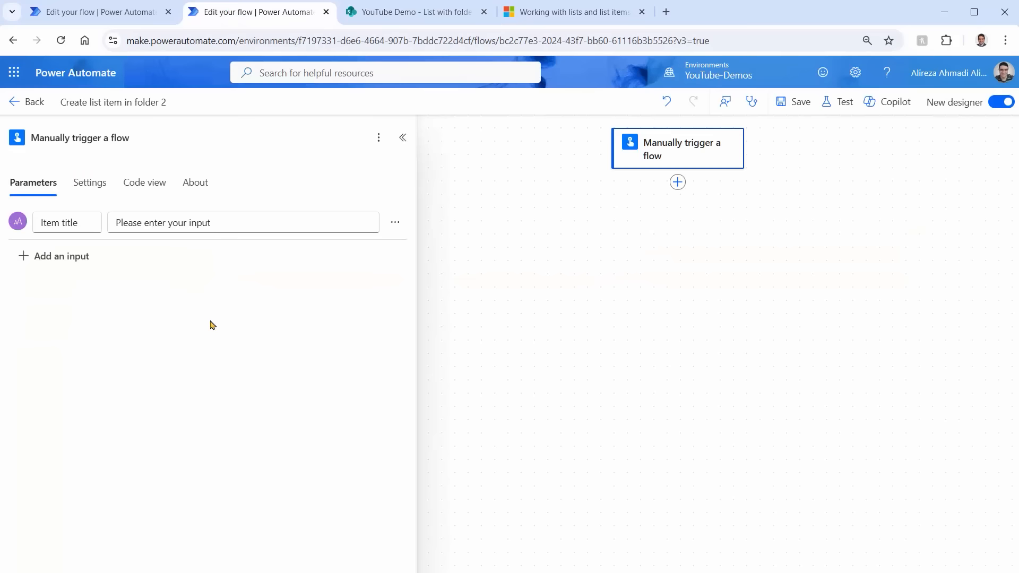
left_click(508, 308)
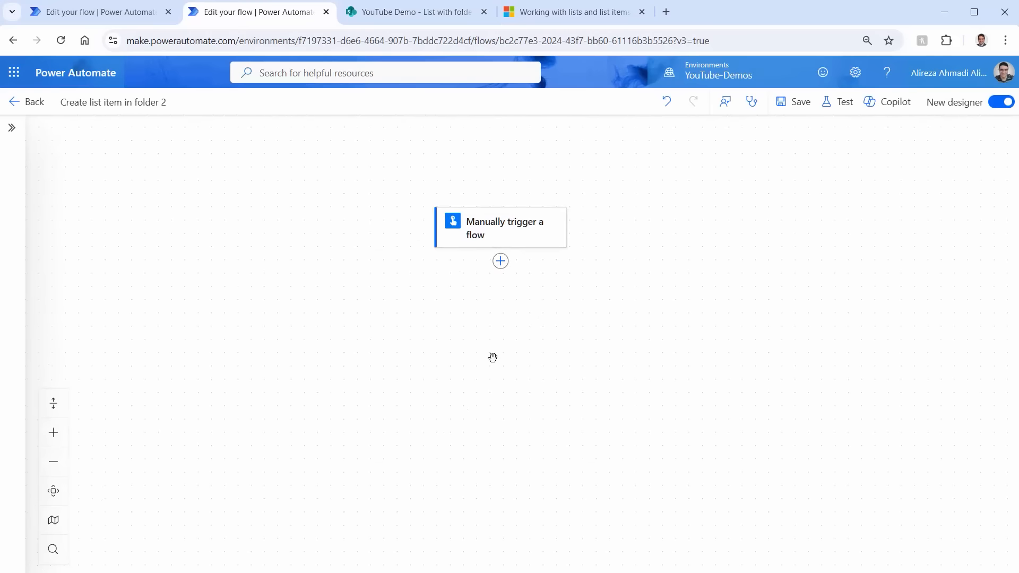
left_click(489, 225)
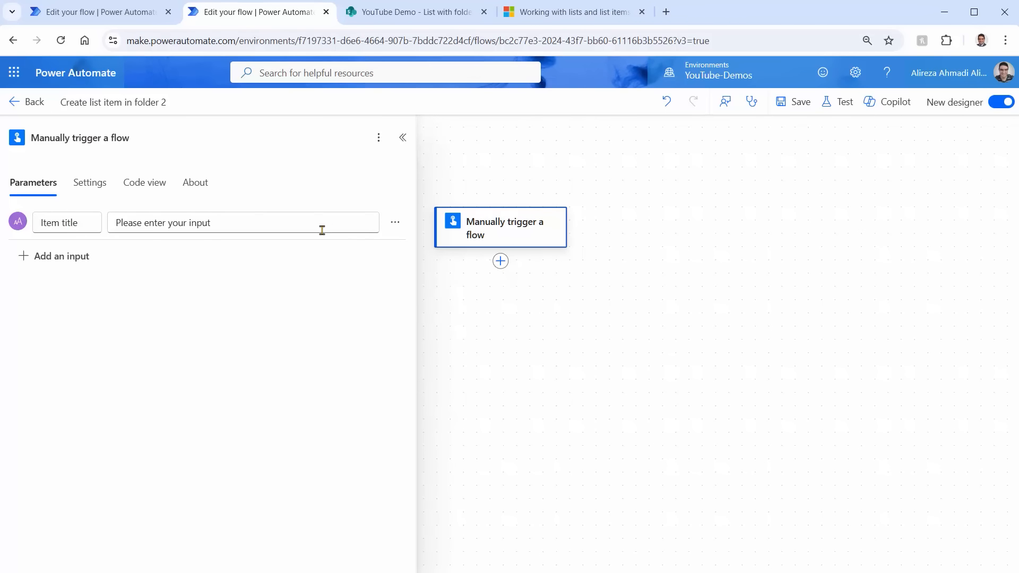
left_click(61, 256)
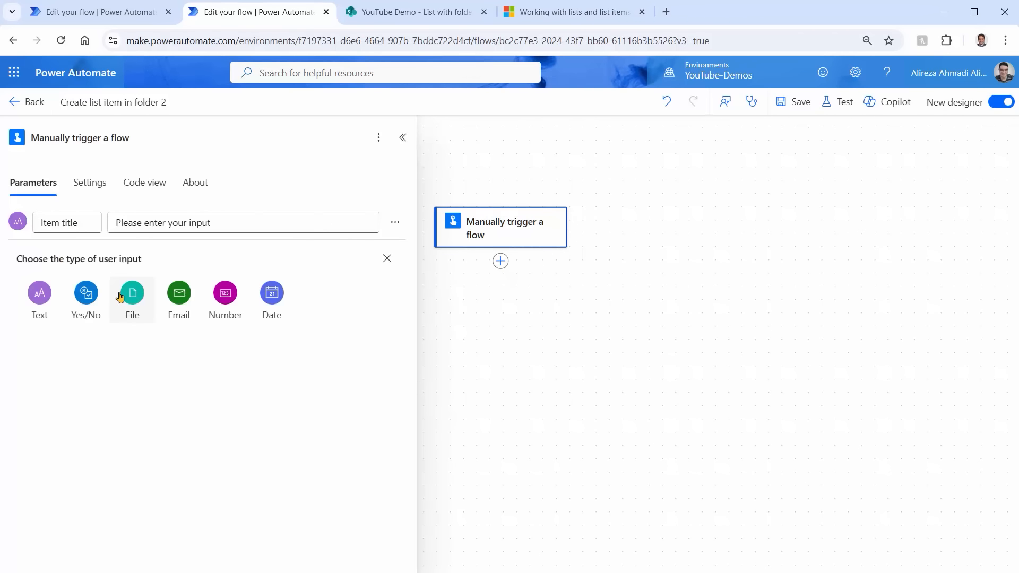
left_click(40, 294)
key("ctrl+a")
type("Field2")
left_click(380, 289)
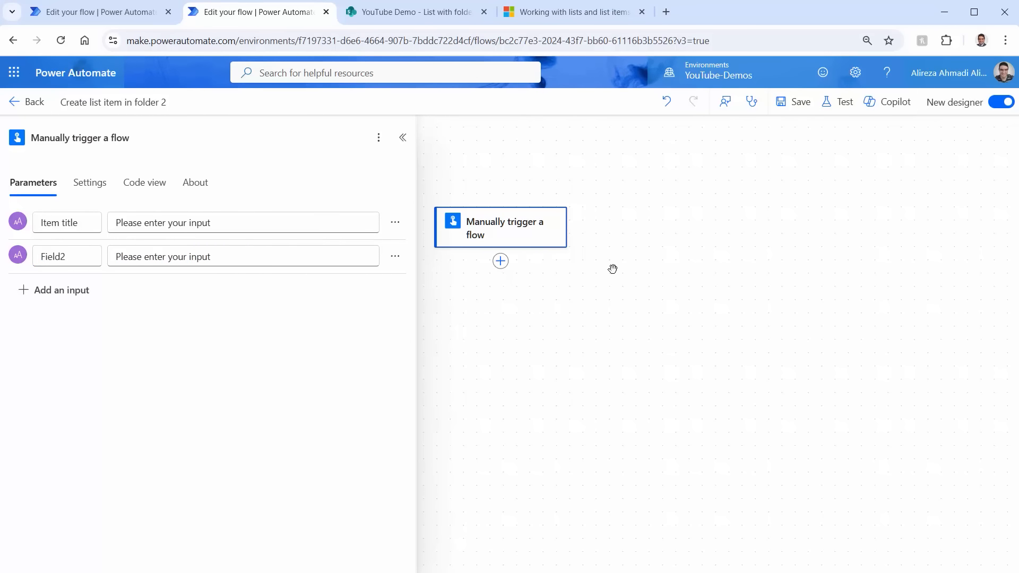
- Add a SharePoint Create item action after the trigger, using the YouTube Demo site and the list "List with folder"
left_click(500, 262)
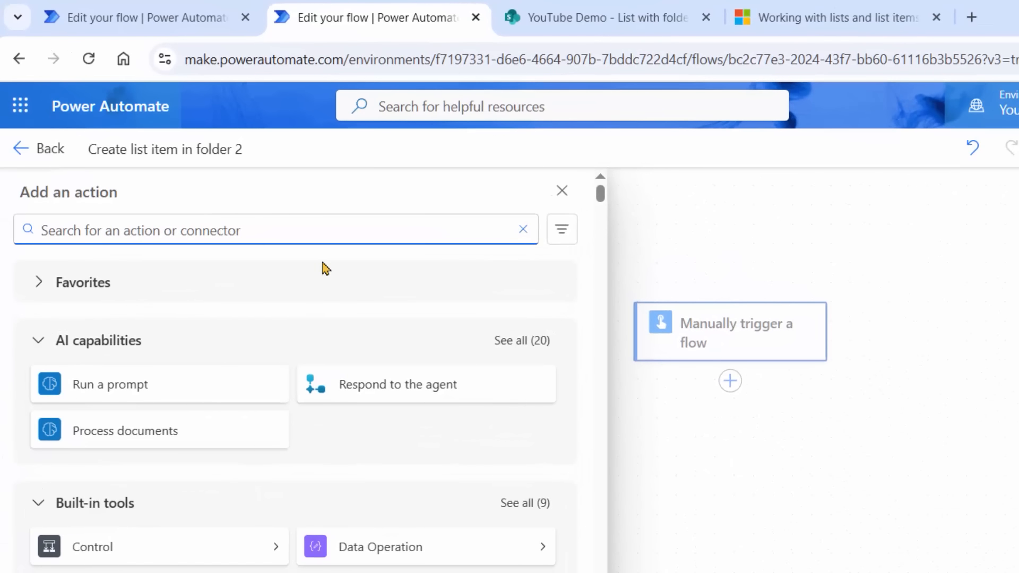
type("Create item")
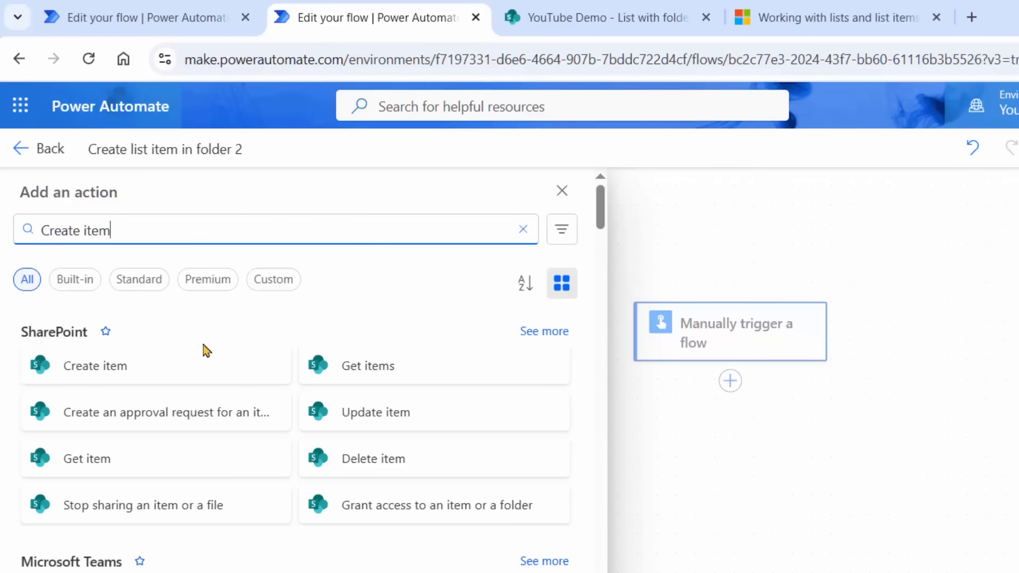
left_click(149, 365)
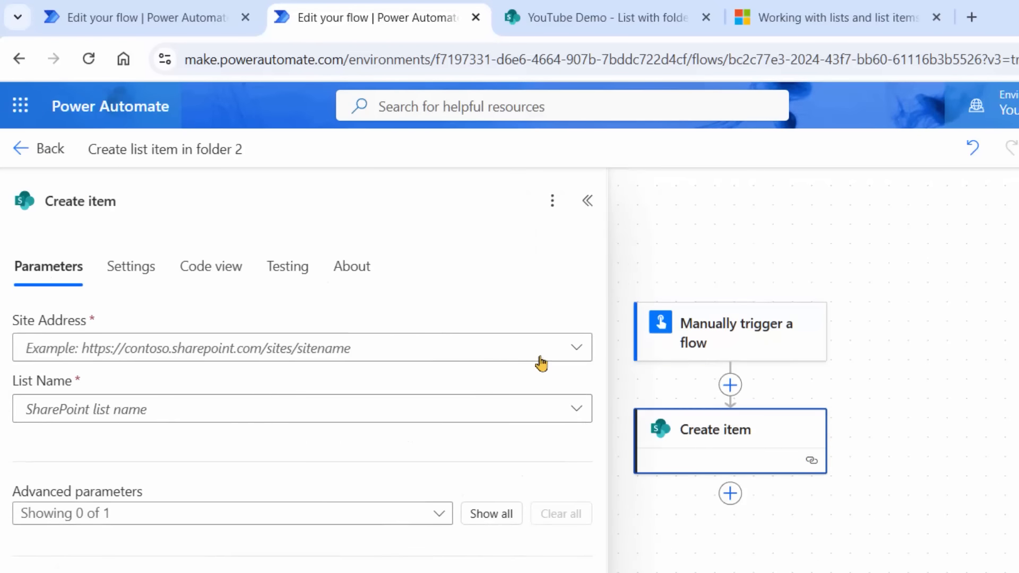
left_click(576, 348)
left_click(108, 520)
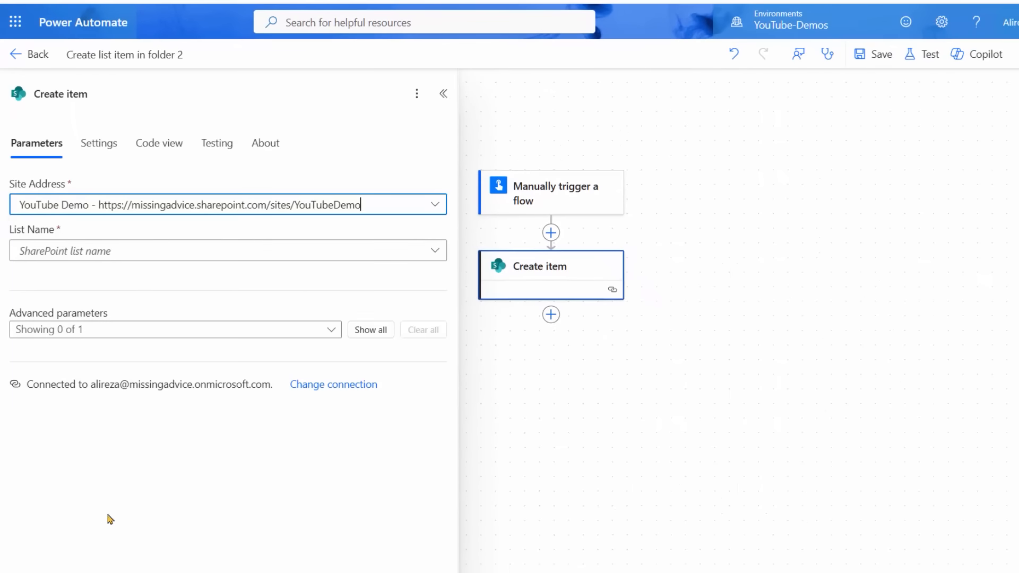
left_click(436, 251)
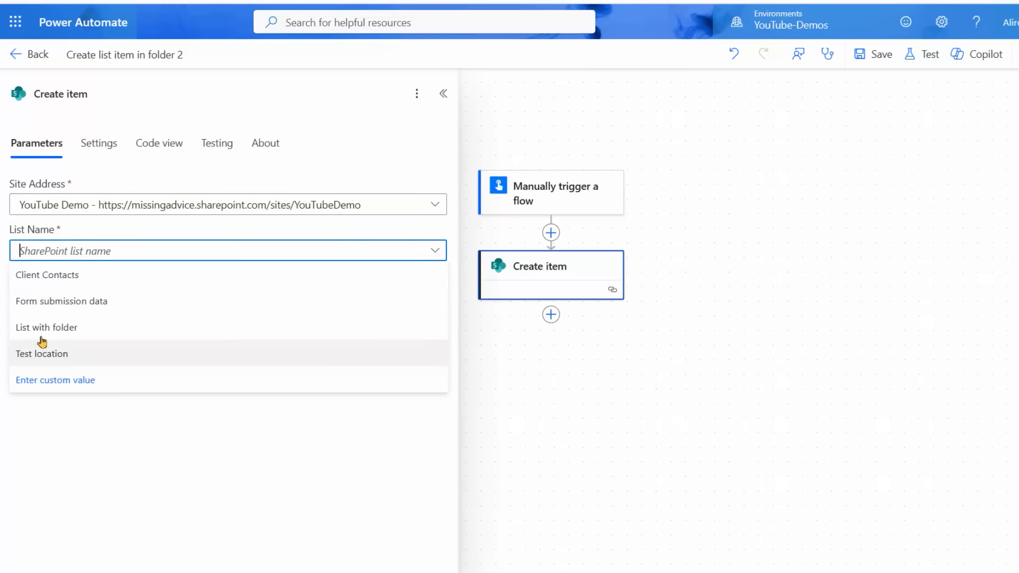
left_click(42, 337)
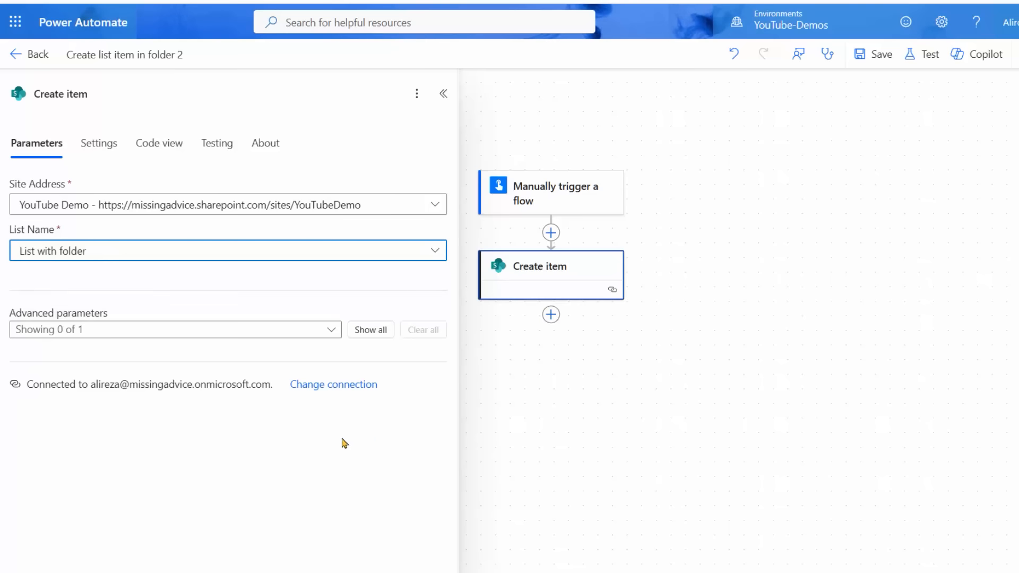
- Show all advanced parameters of the Create item action, fill Title with the trigger's Item title token, and save the flow
left_click(380, 333)
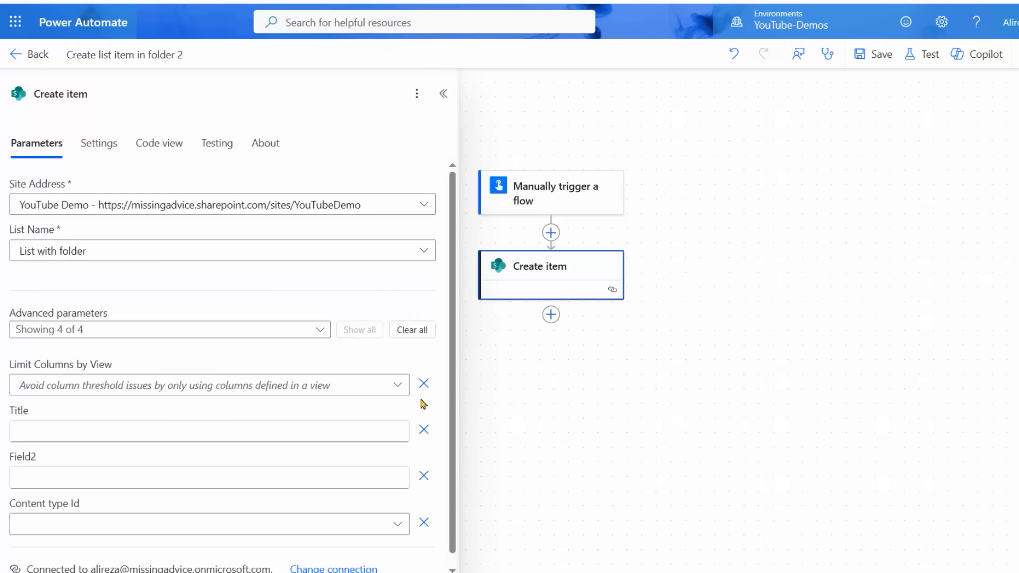
left_click(79, 426)
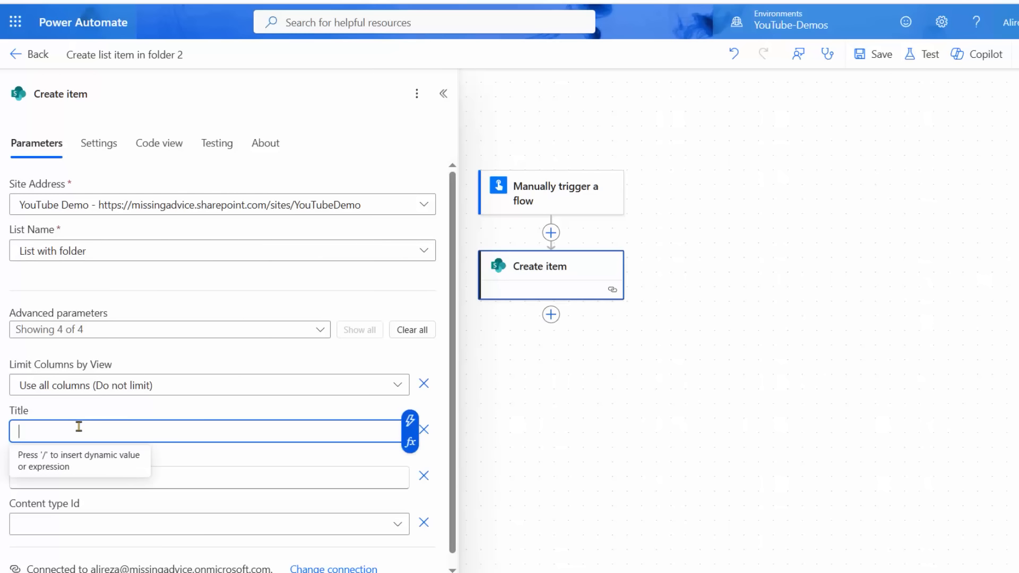
left_click(429, 422)
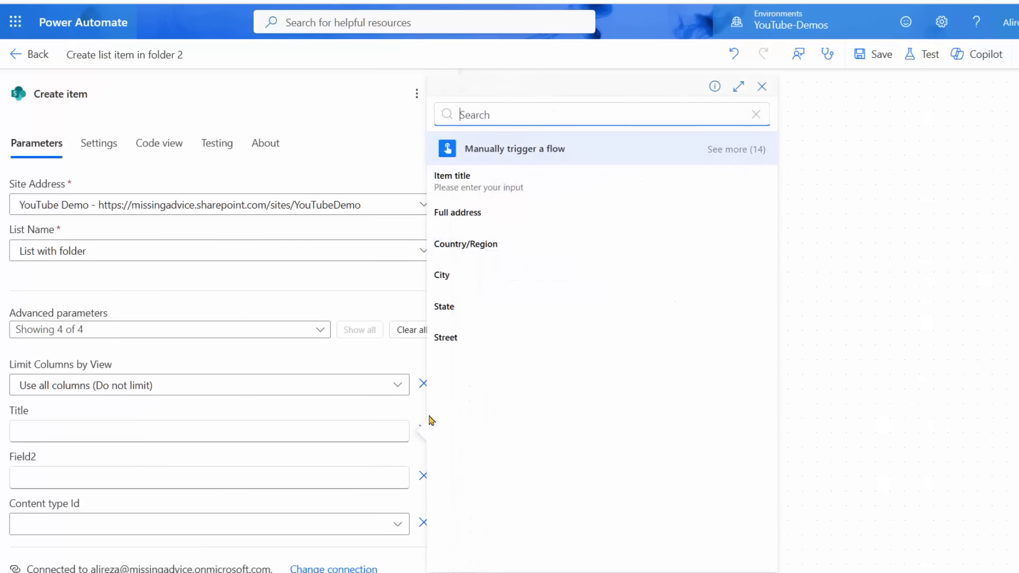
left_click(491, 188)
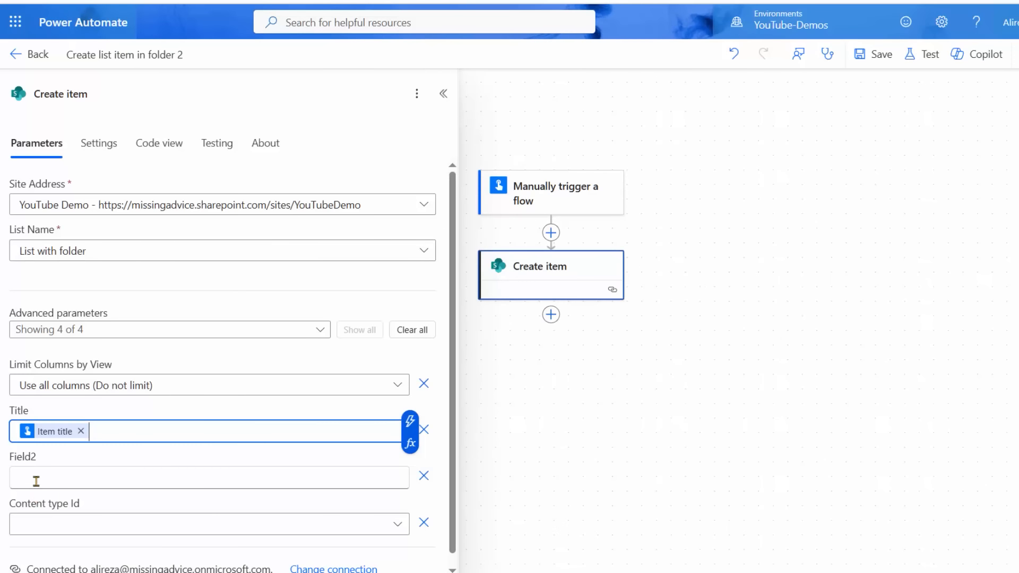
left_click(874, 54)
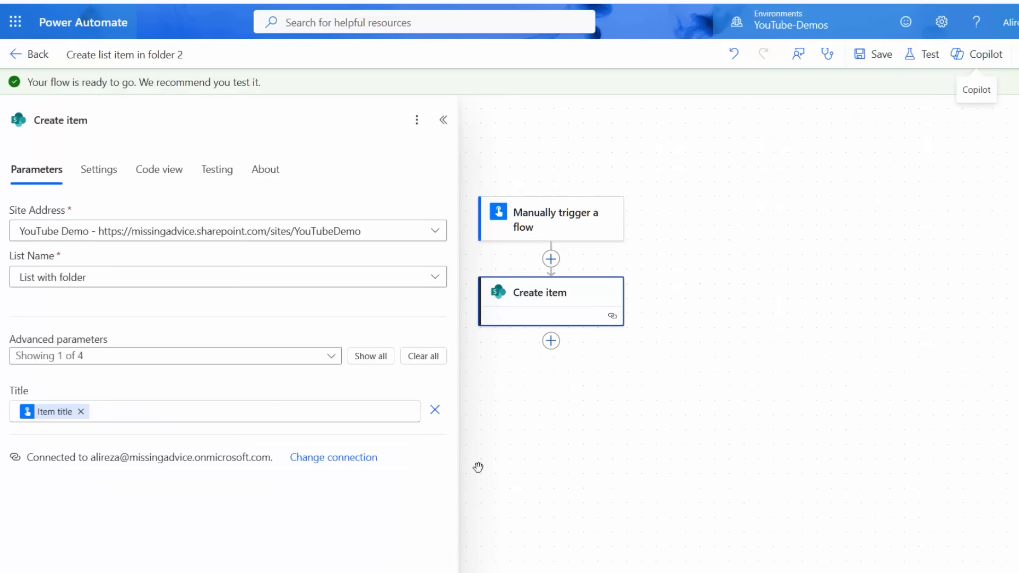
- Show all advanced parameters of the Create item action, fill Field2 with the trigger's Field2 token, and set Content type Id to Item
left_click(376, 361)
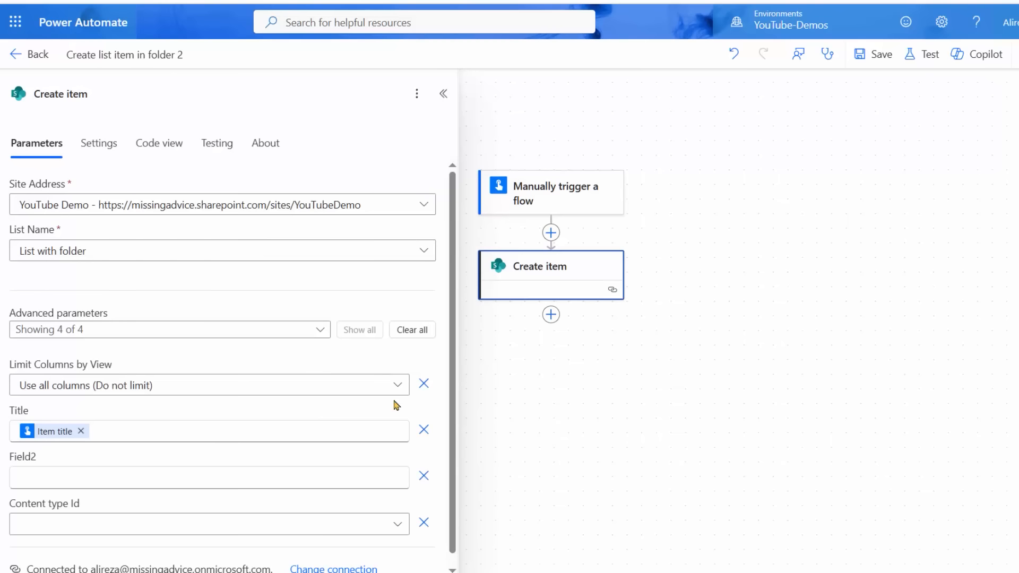
left_click(53, 478)
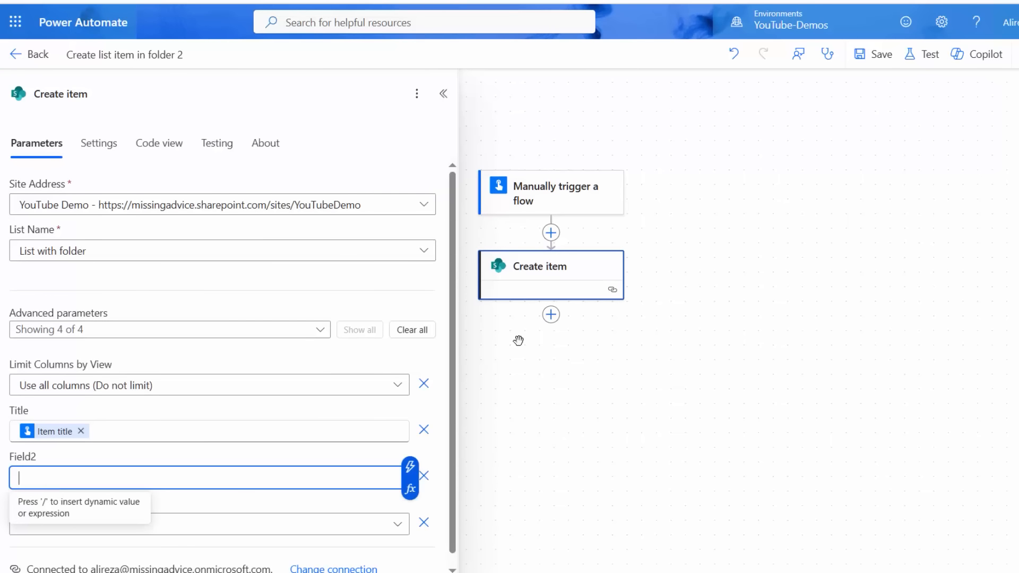
left_click(410, 468)
left_click(448, 212)
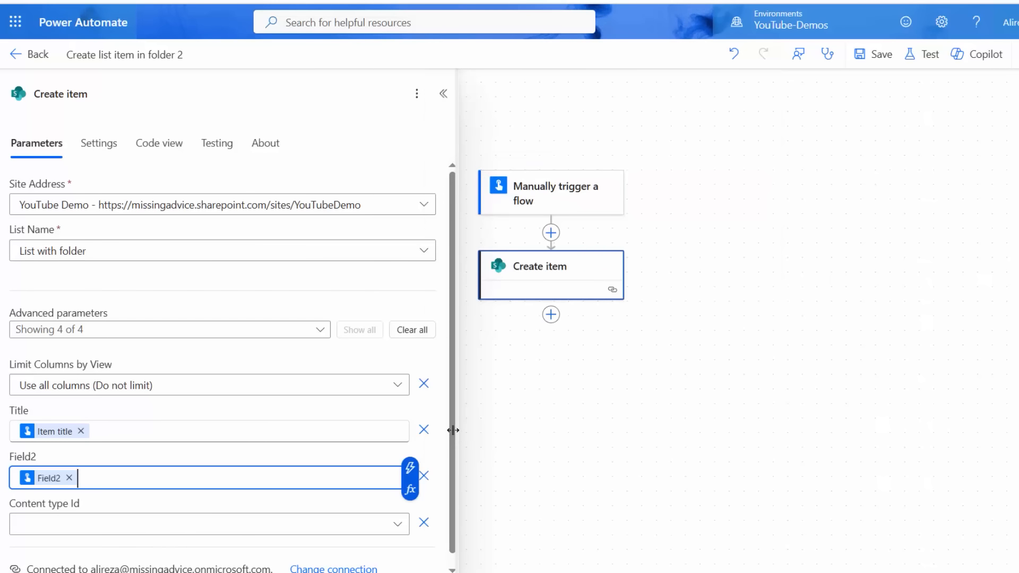
left_click(398, 523)
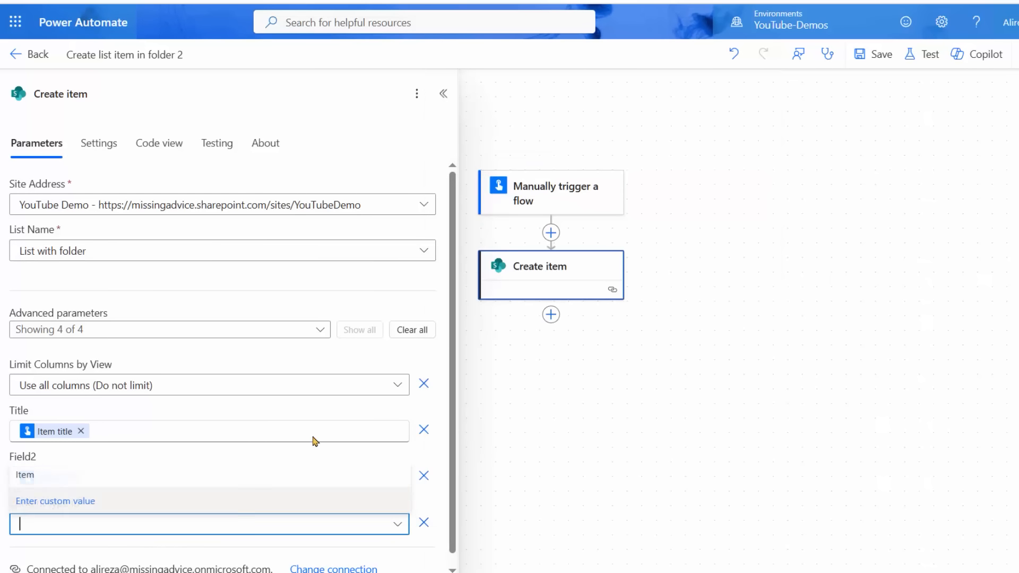
left_click(40, 481)
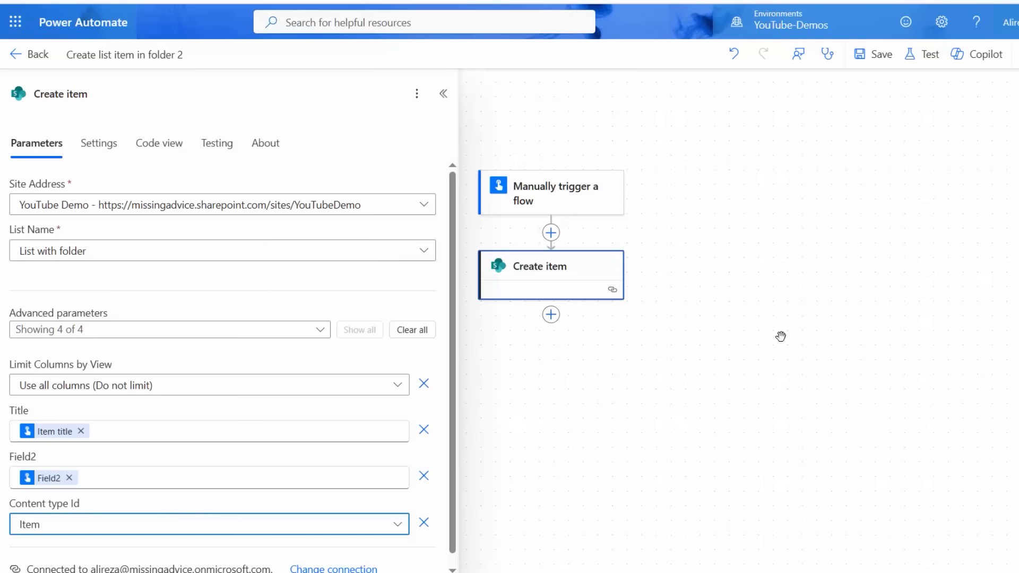
- Rename the Create item action to "Create item in root folder" and add a Send an HTTP request to SharePoint action after it
left_click(142, 94)
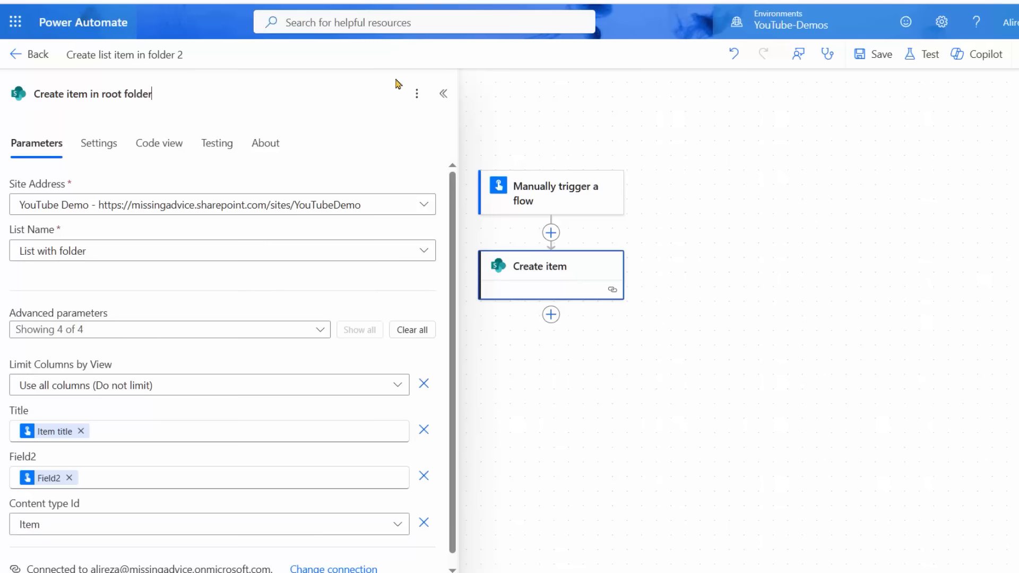
left_click(714, 427)
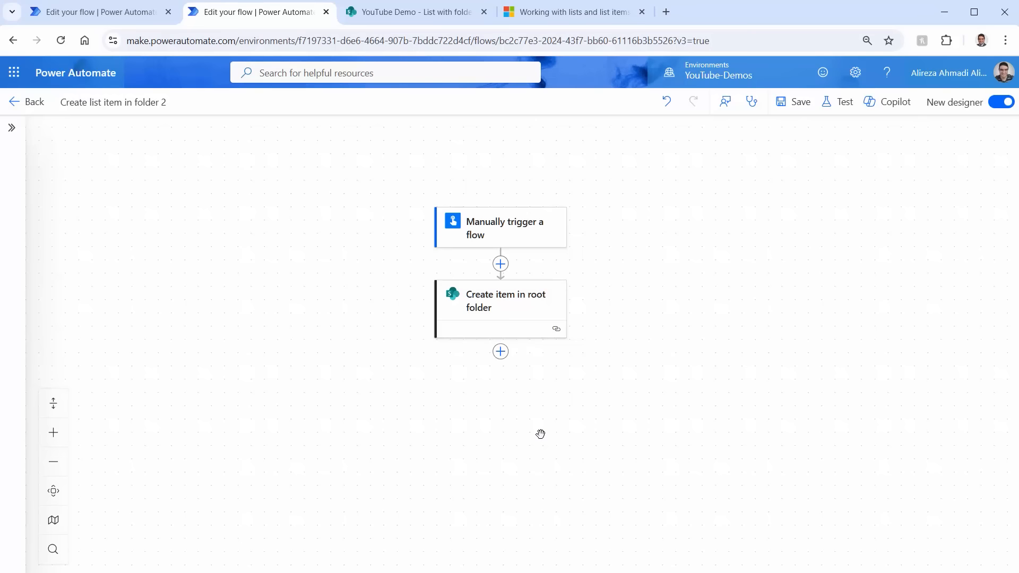
left_click(501, 351)
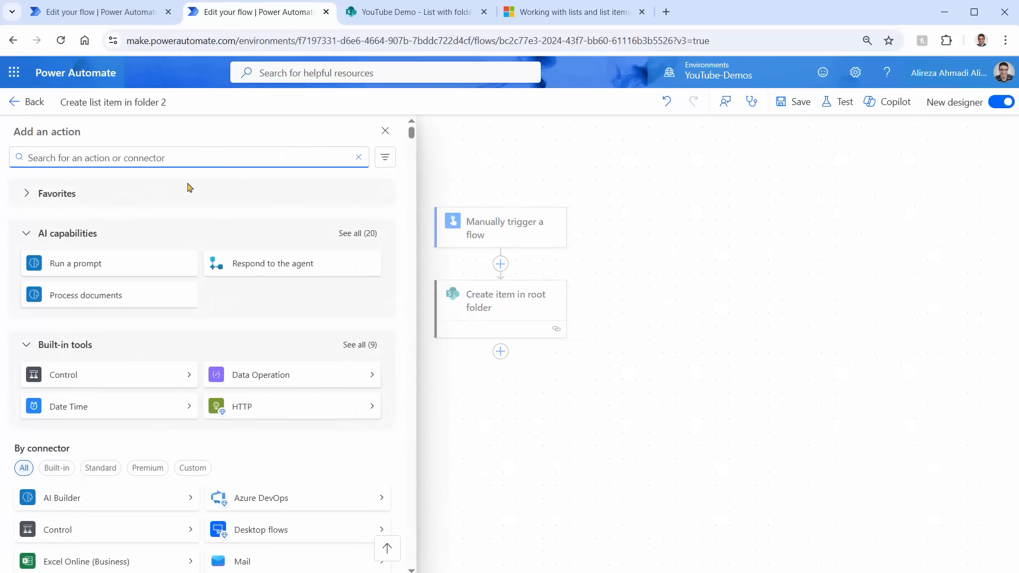
type("SharePoint")
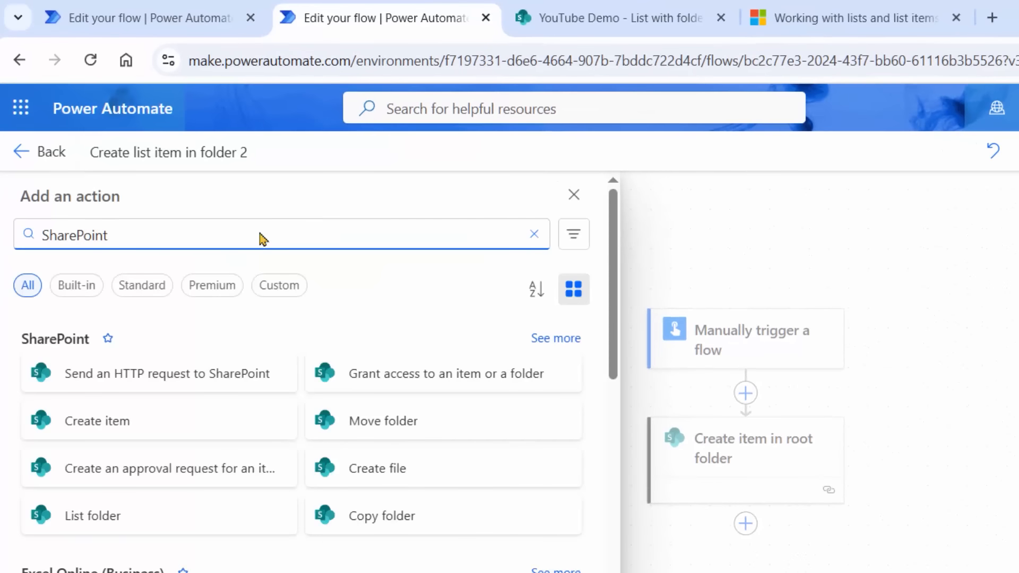
left_click(202, 374)
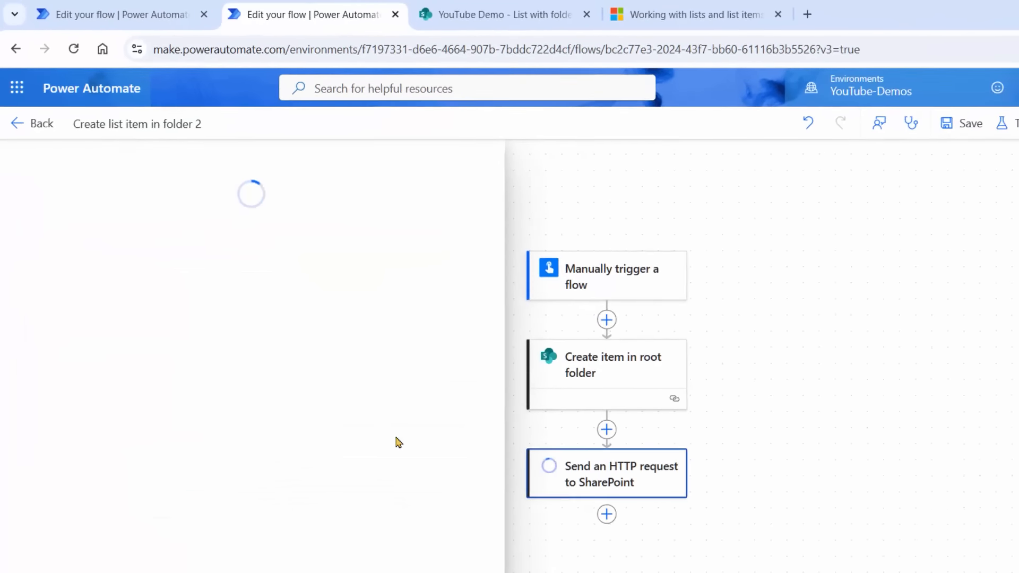
- Configure the HTTP request with the YouTube Demo site, method POST, and Uri _api/SP.MoveCopyUtil.MoveFileByPath(overwrite=true)
left_click(390, 243)
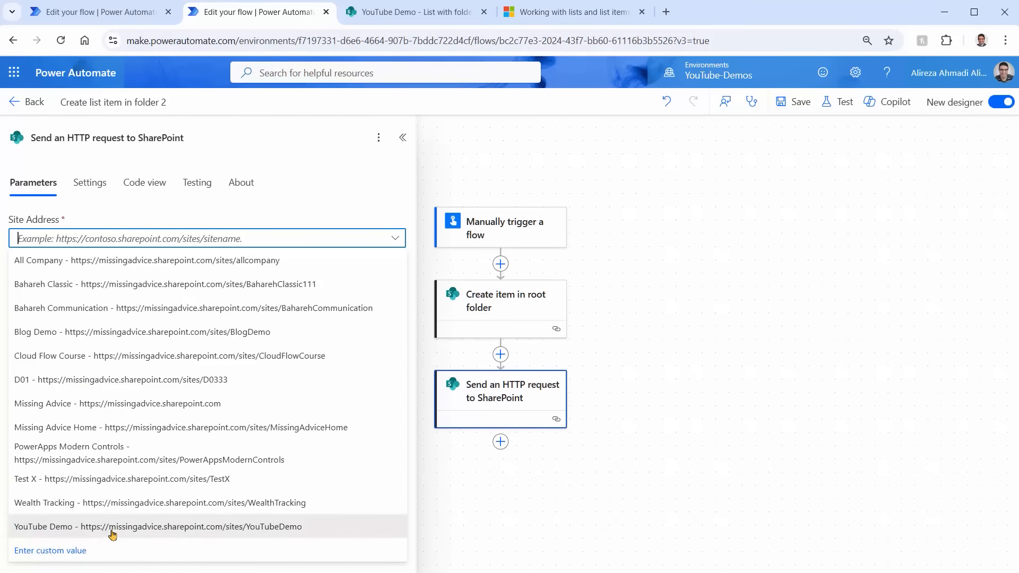
left_click(112, 527)
left_click(163, 280)
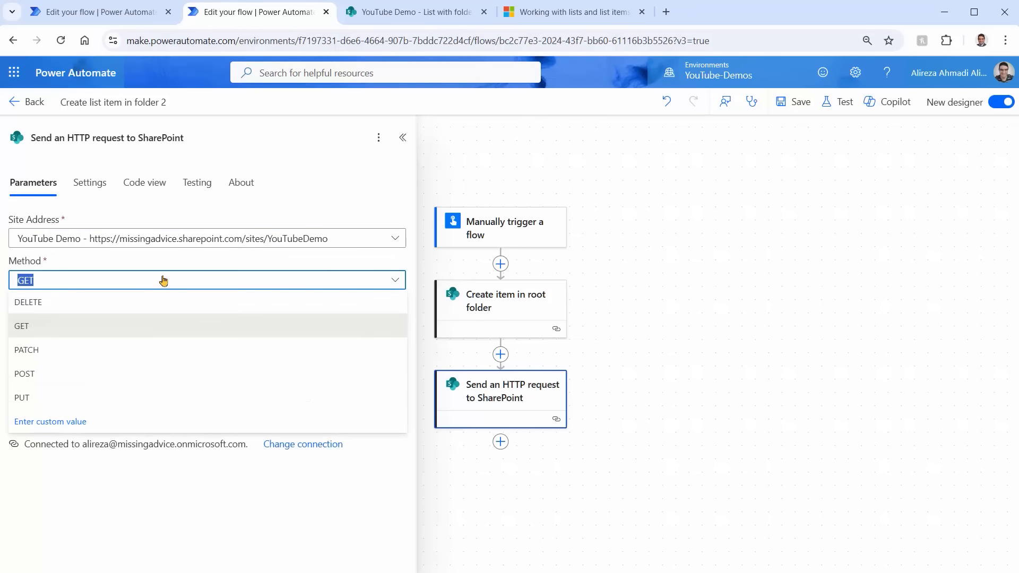
left_click(56, 375)
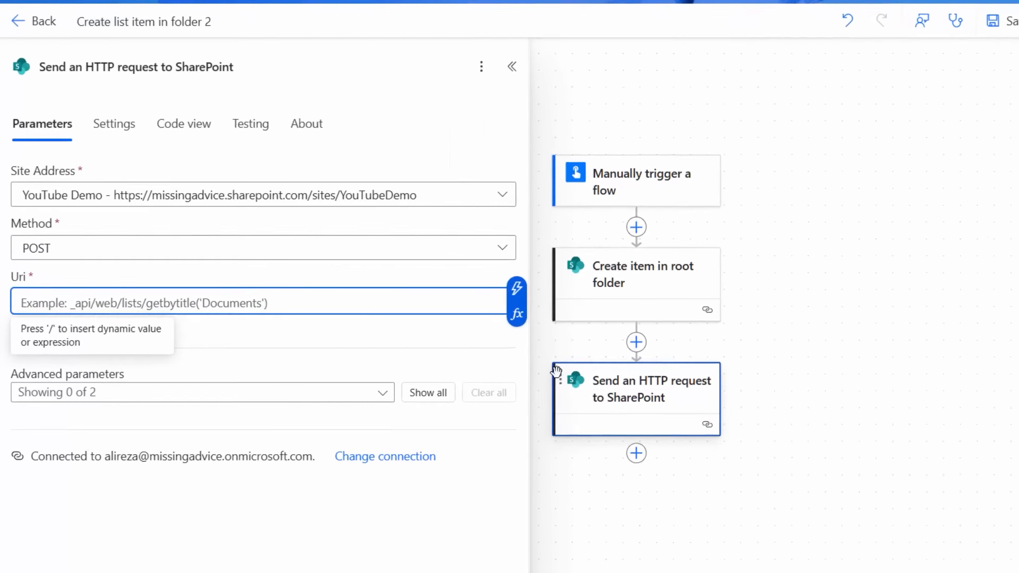
type("_api/SP.MoveCopyUtil.MoveFileByPath(overwrite=true)")
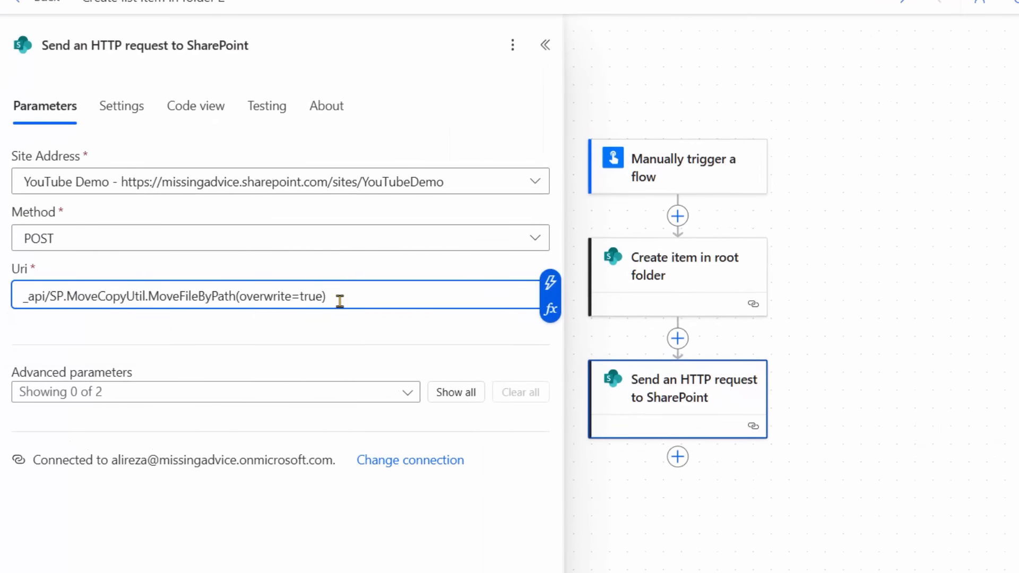
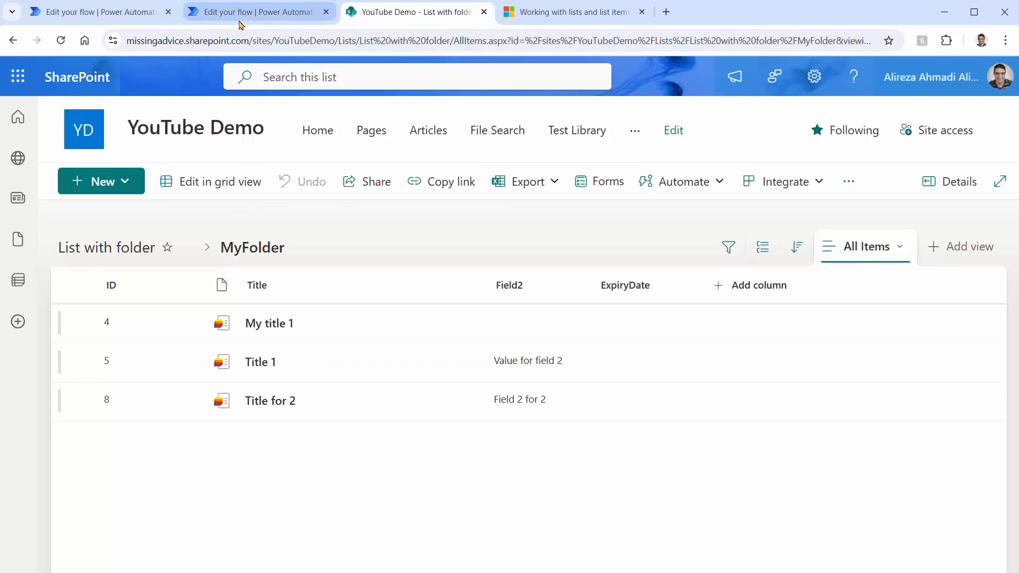
- Reopen the flow "Create list item in folder 2" for editing, add a date input named ExpiryDate to its manual trigger, and save
left_click(255, 11)
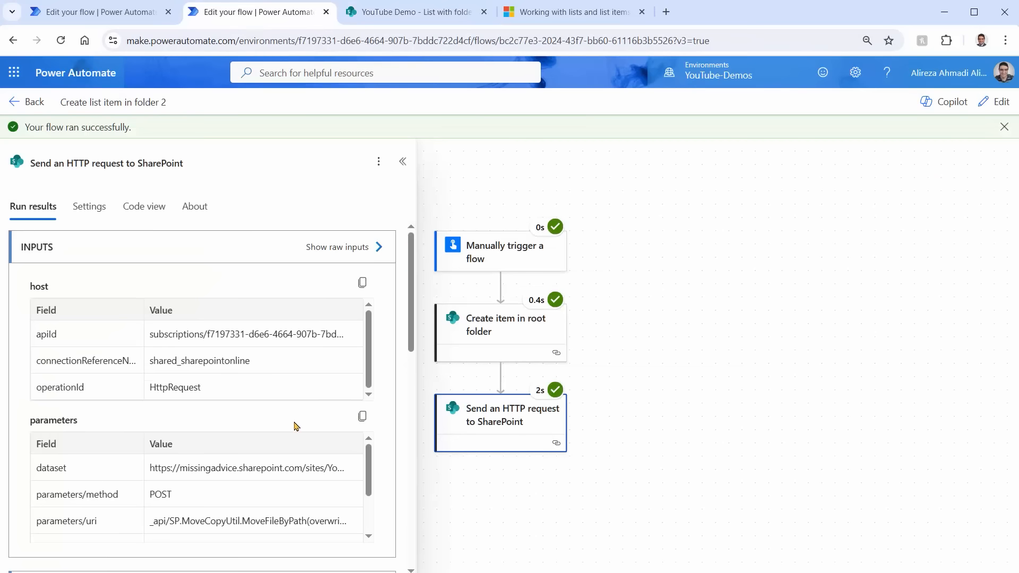
left_click(993, 102)
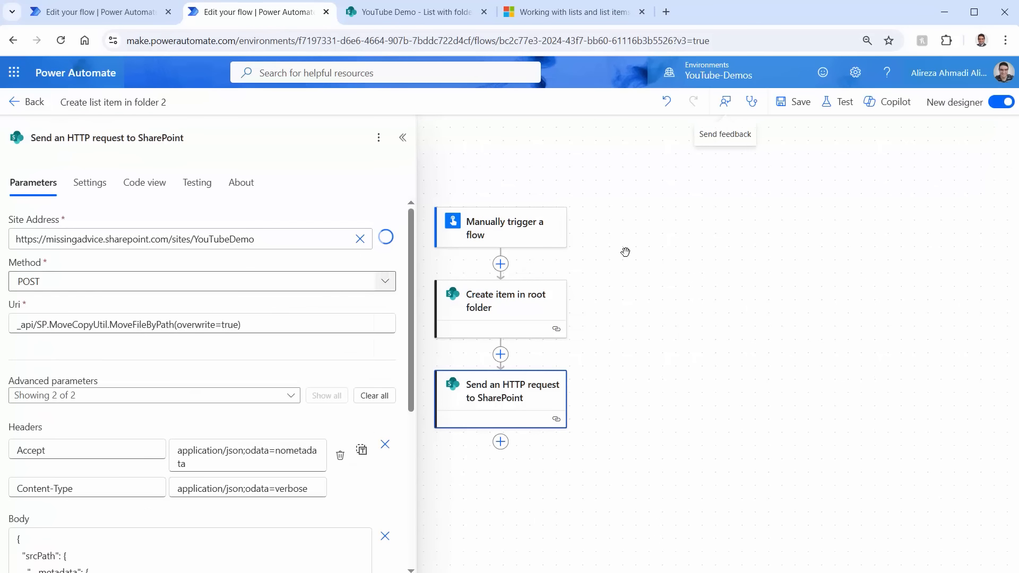
left_click(487, 235)
left_click(50, 292)
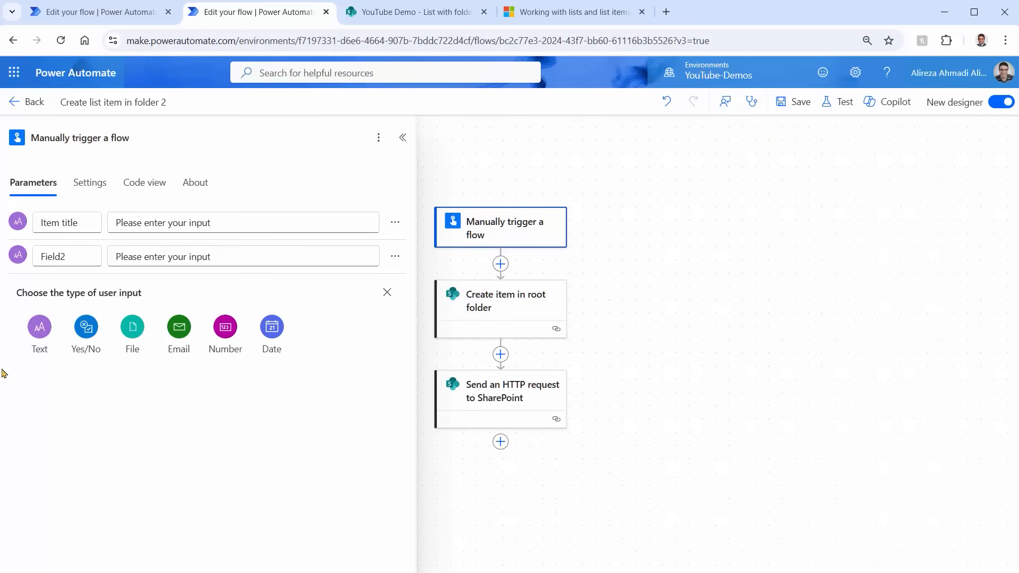
left_click(272, 326)
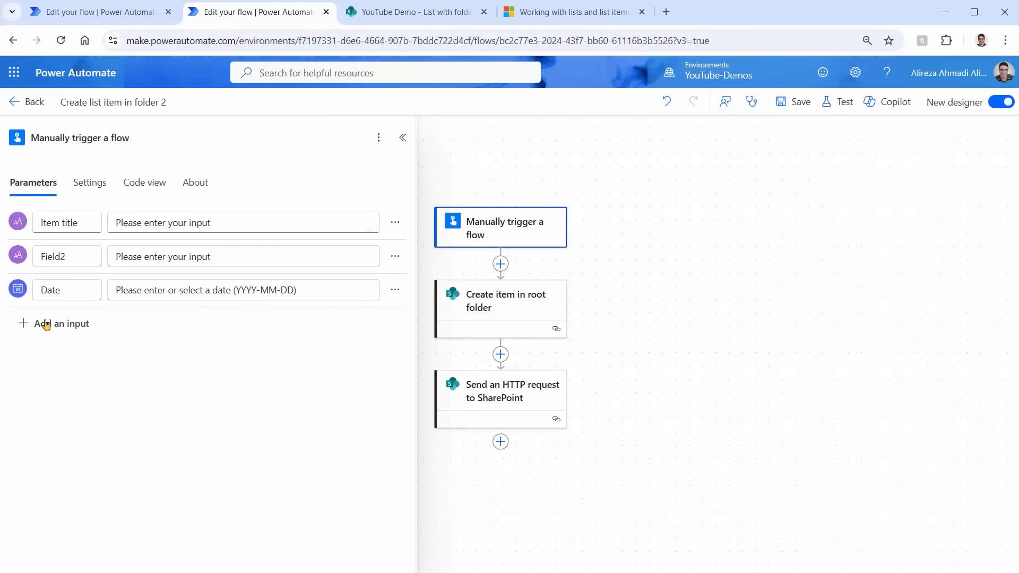
double_click(69, 289)
type("Expiry")
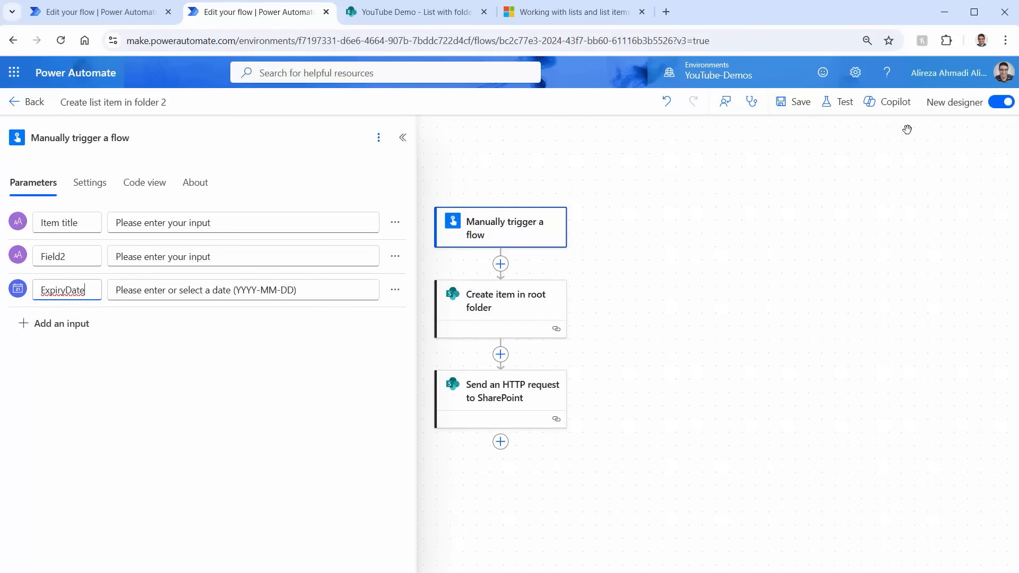
left_click(791, 109)
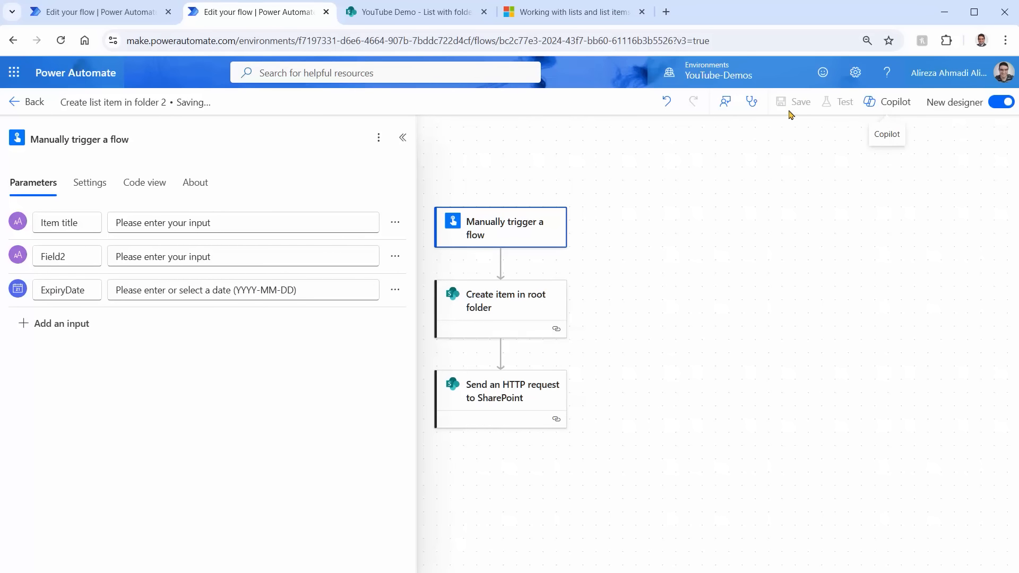
- Fill the ExpiryDate parameter of "Create item in root folder" with the trigger's ExpiryDate token and save the flow
left_click(513, 334)
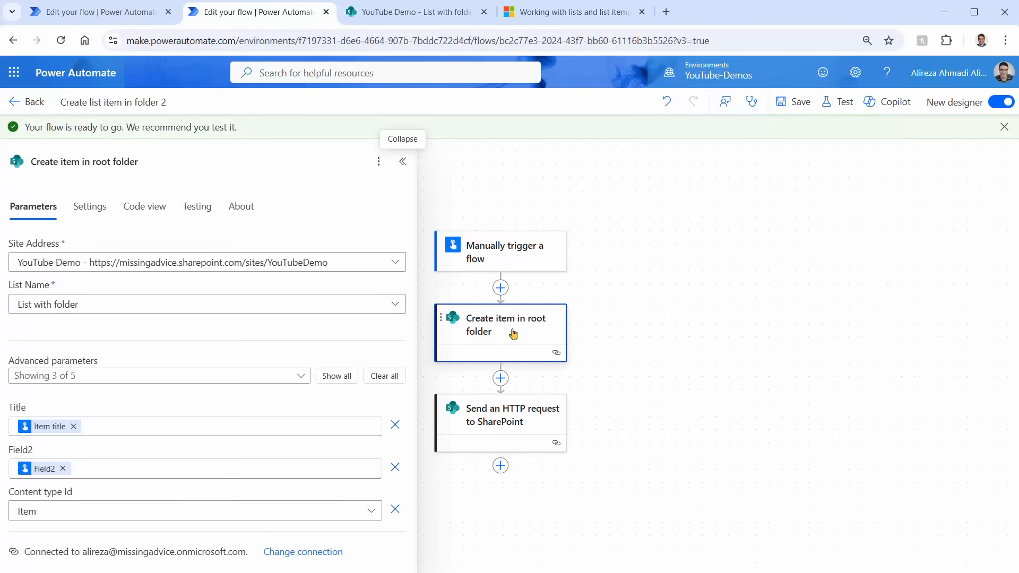
left_click(336, 376)
left_click(88, 528)
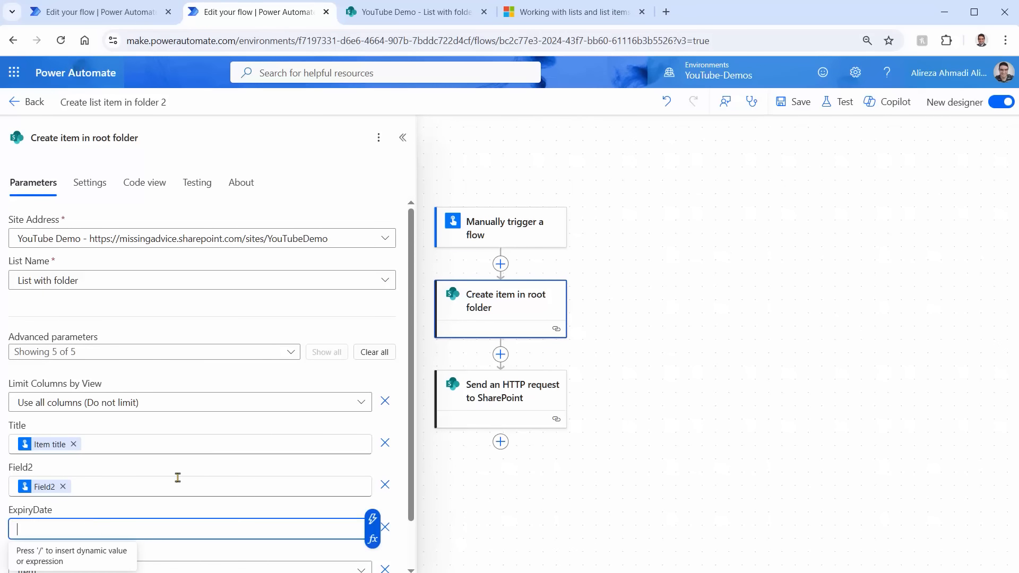
left_click(379, 523)
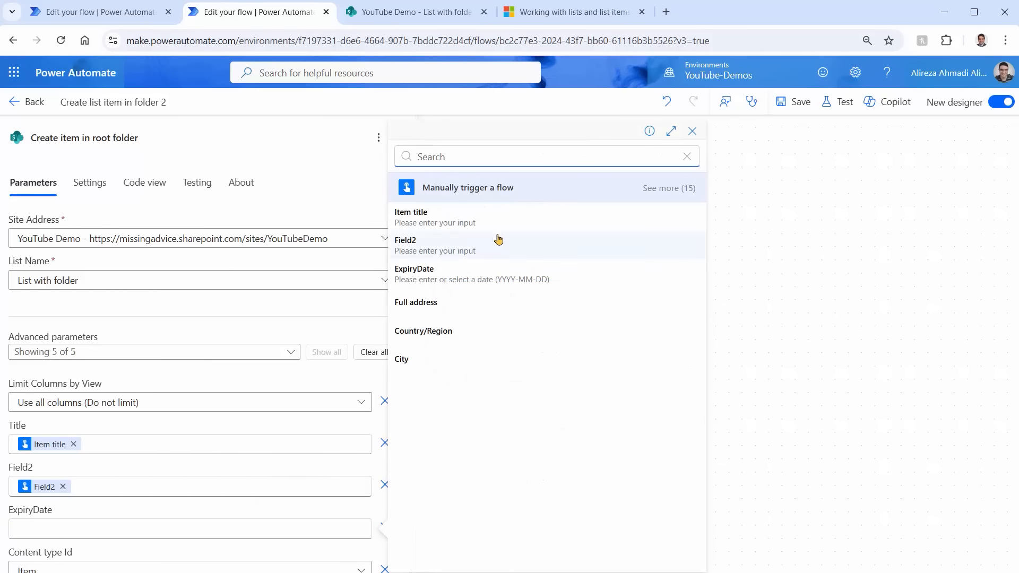
left_click(452, 272)
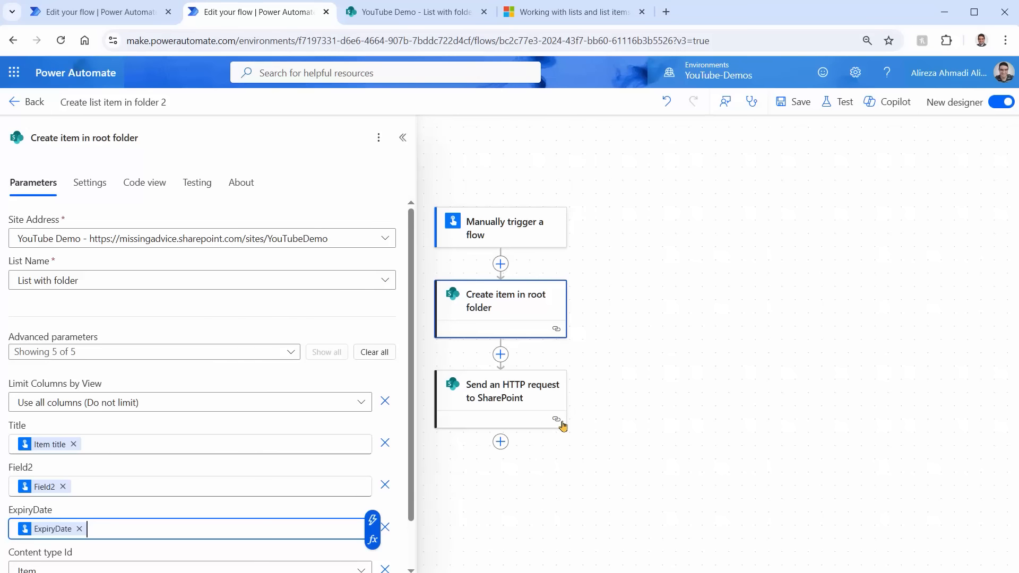
left_click(793, 102)
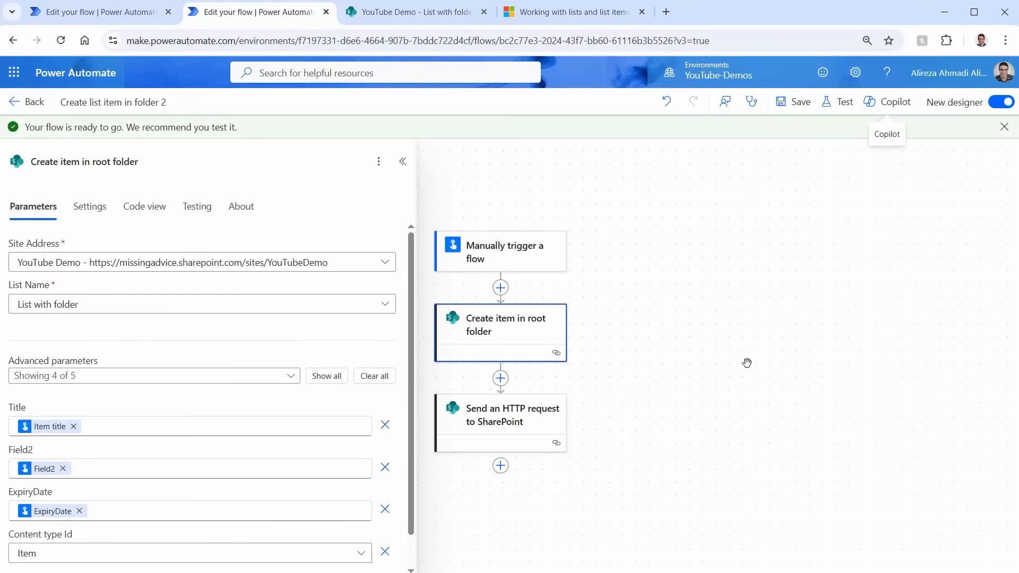
- Start a manual test of the flow with Item title "Something with date - 2", Field2 "Something with date" and ExpiryDate 2025-09-25
left_click(838, 101)
left_click(785, 555)
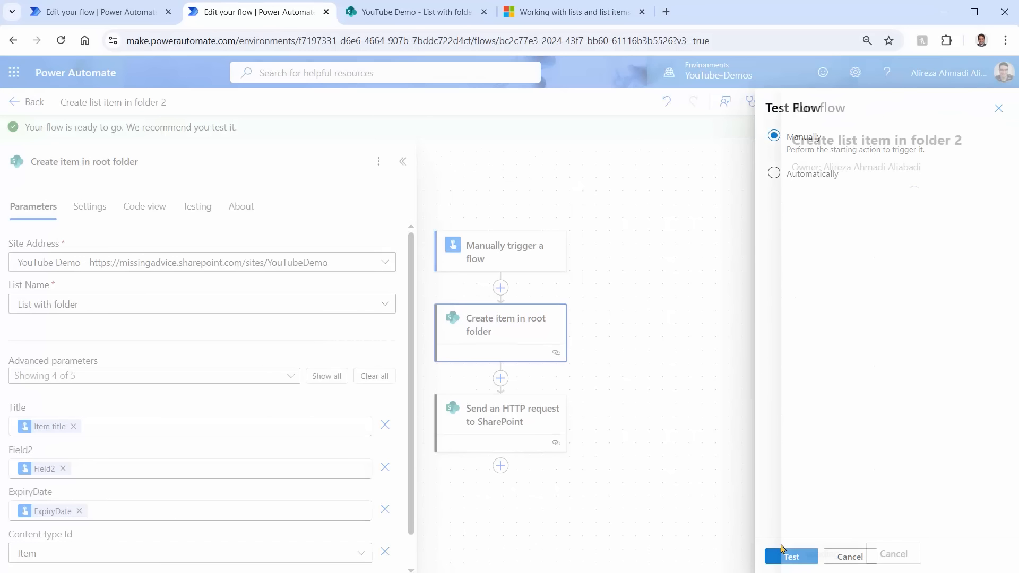
left_click(919, 208)
type("Something with date")
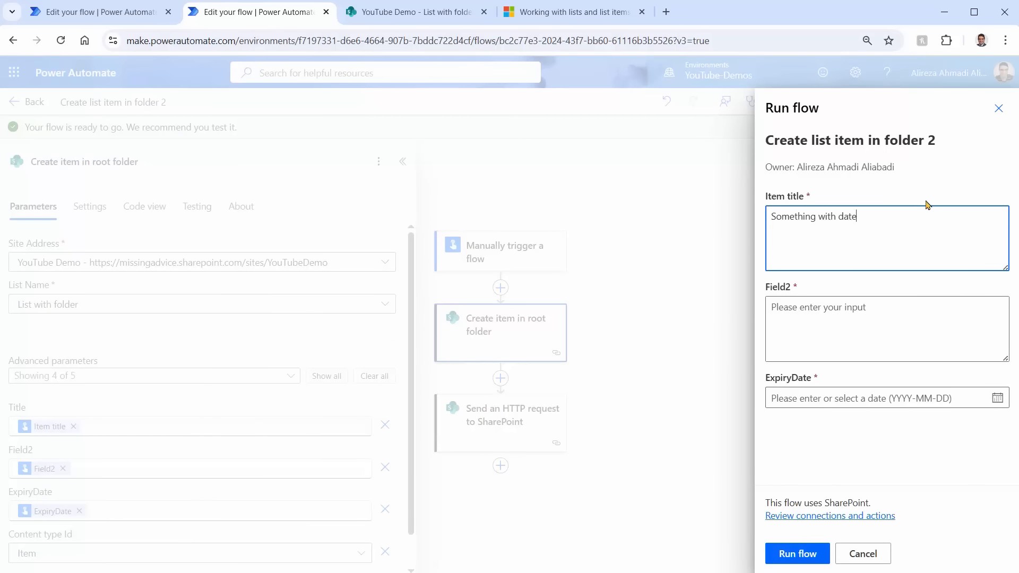
left_click(835, 311)
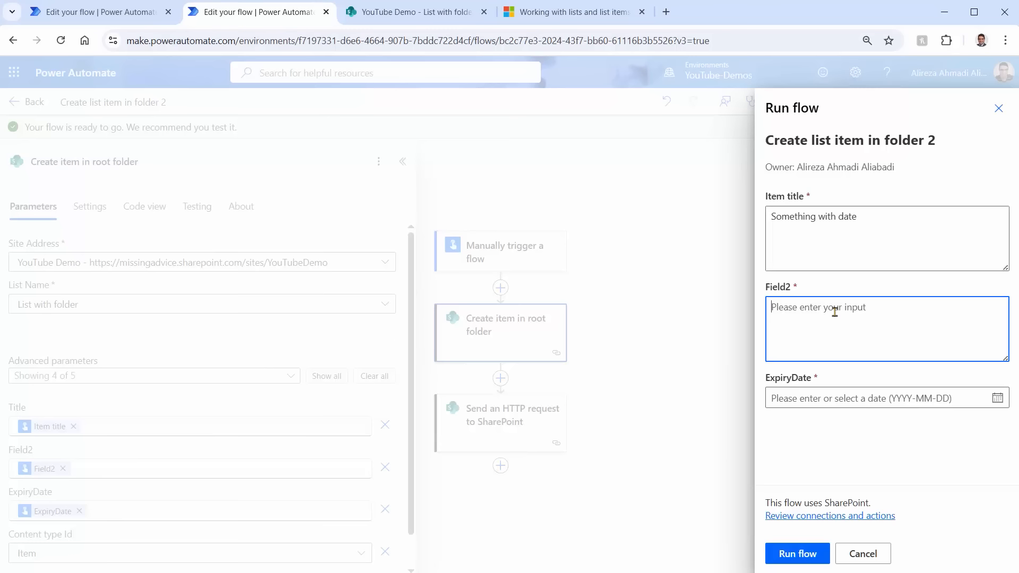
type("Some")
key("shift+Tab")
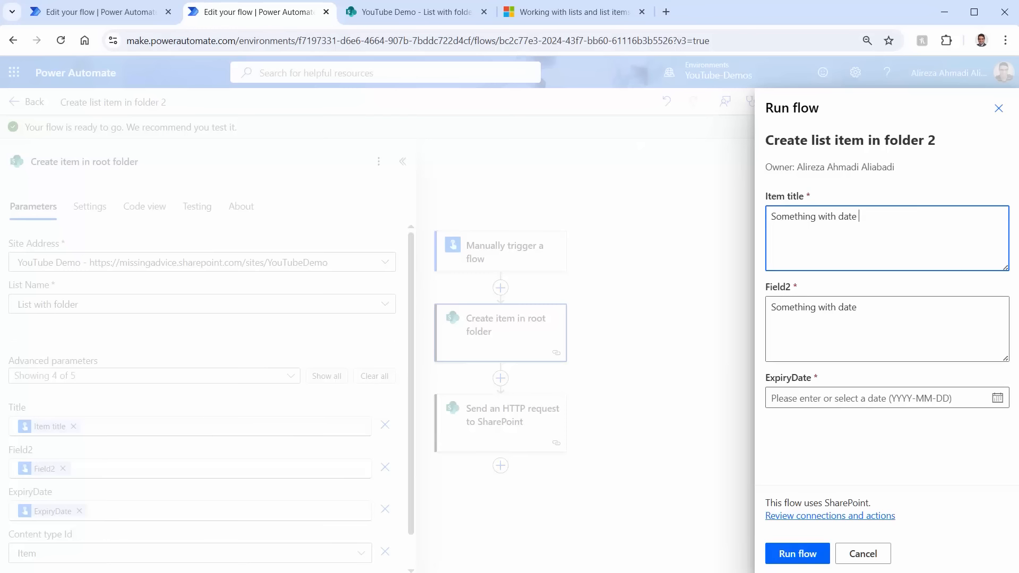
left_click(997, 398)
left_click(858, 302)
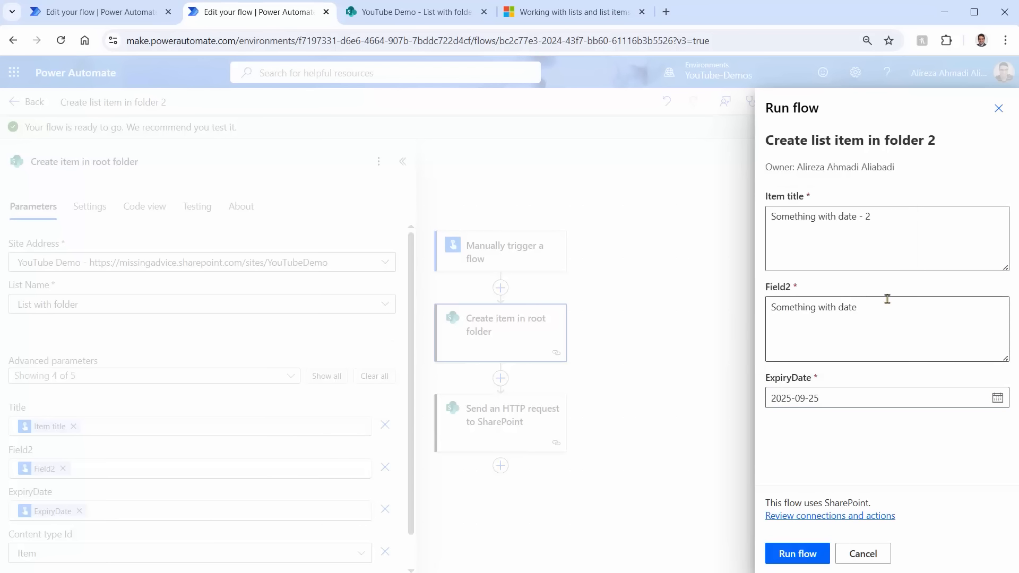
- Run the flow with the entered values, and switch to SharePoint and reload MyFolder to check the created item
left_click(797, 552)
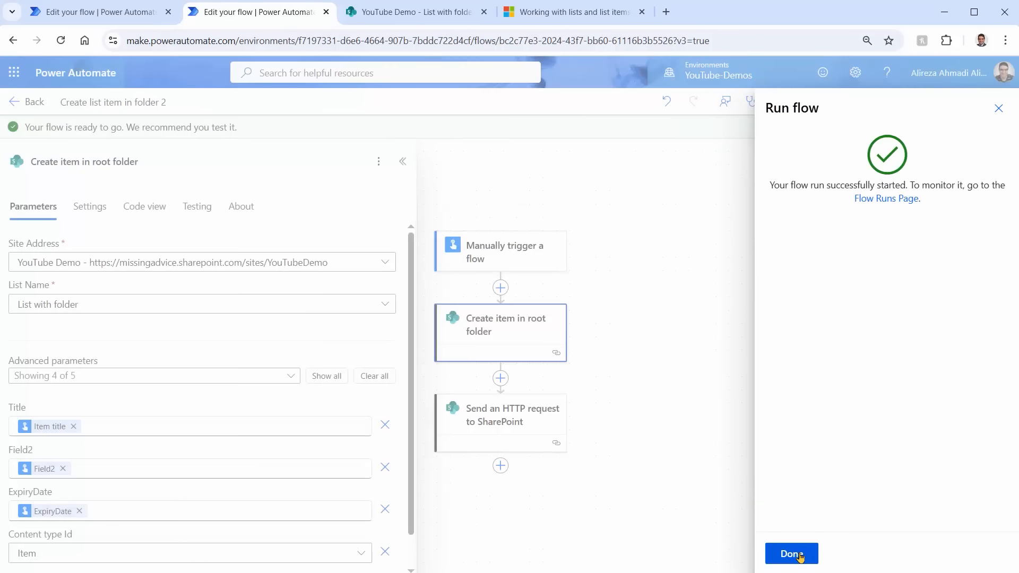
left_click(797, 553)
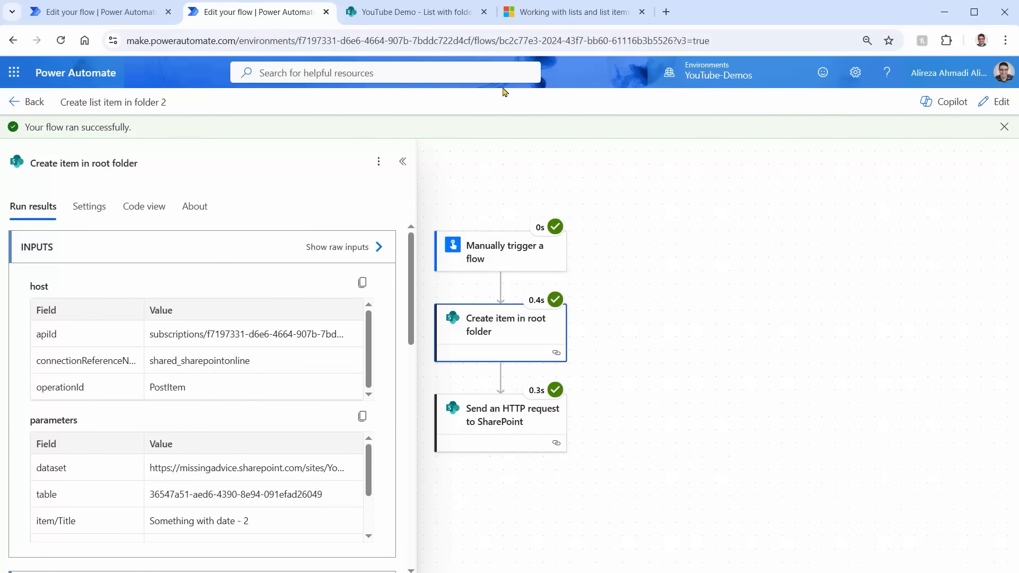
left_click(406, 13)
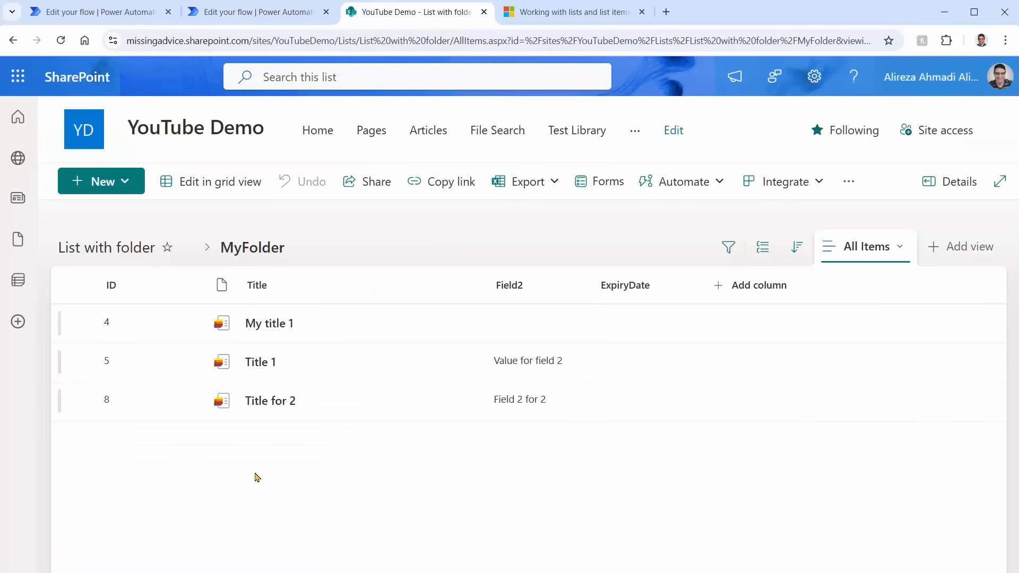
key("F5")
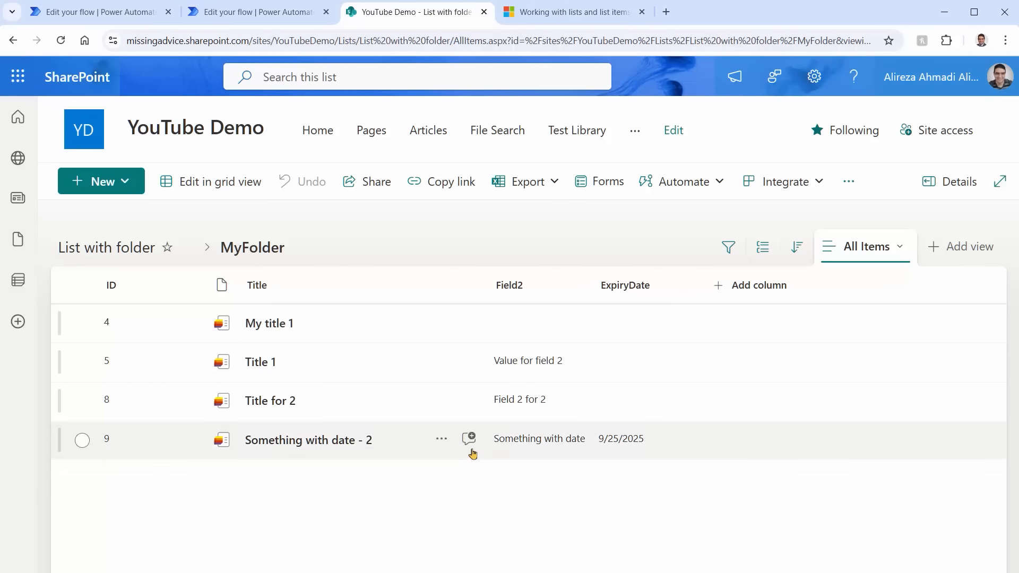
- Switch to the flow "Create list item in folder 1" and duplicate the Field2 entry in the formValues of its SharePoint HTTP request body
left_click(91, 11)
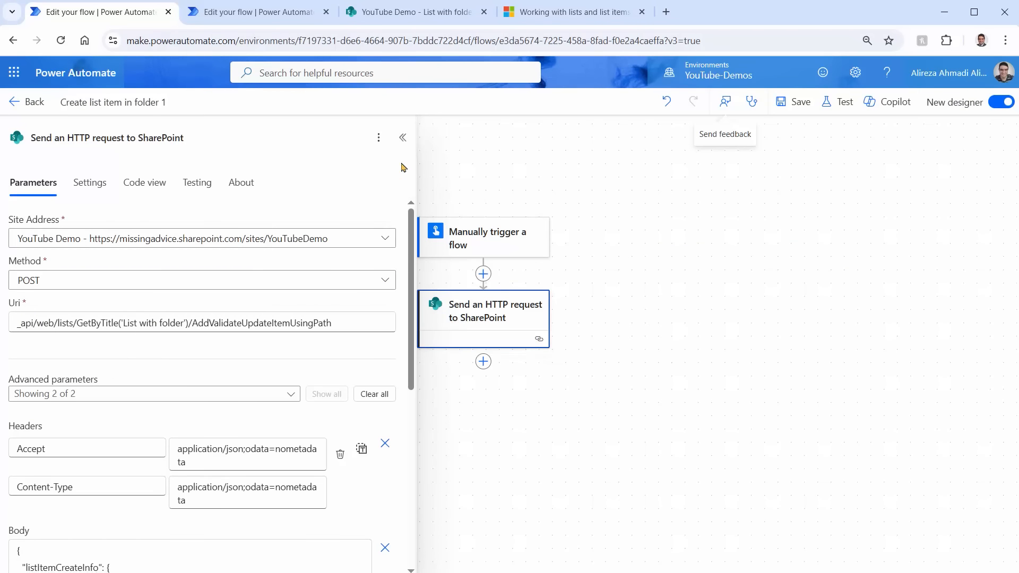
left_click(402, 137)
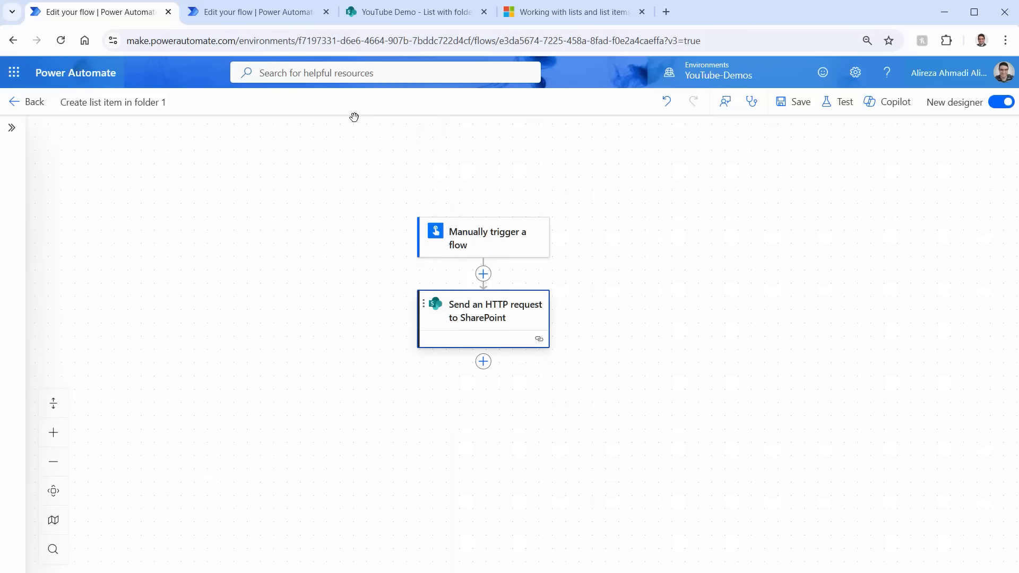
left_click(498, 325)
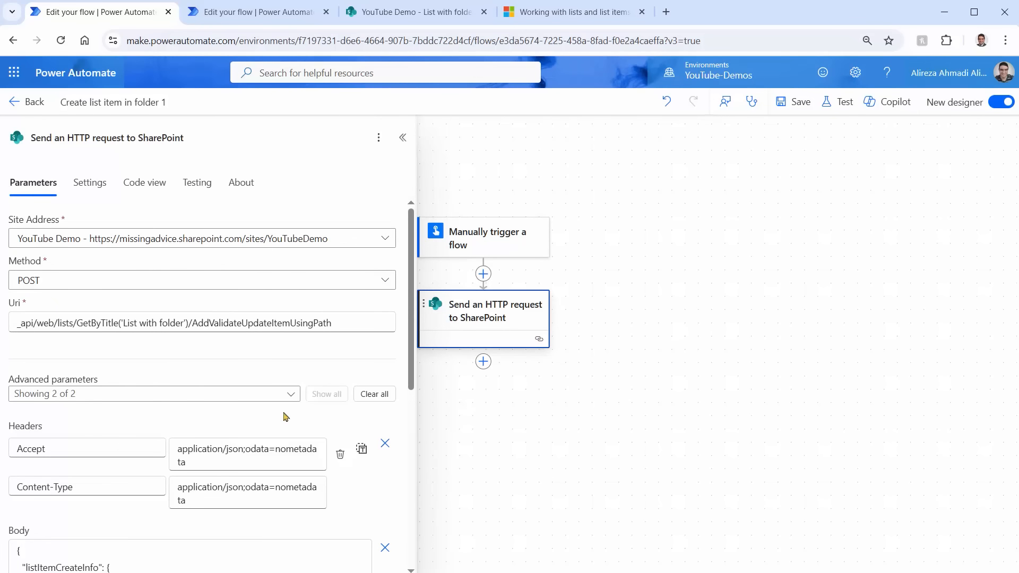
left_click_drag(405, 394, 389, 537)
scroll(389, 537, "down", 1)
left_click(44, 462)
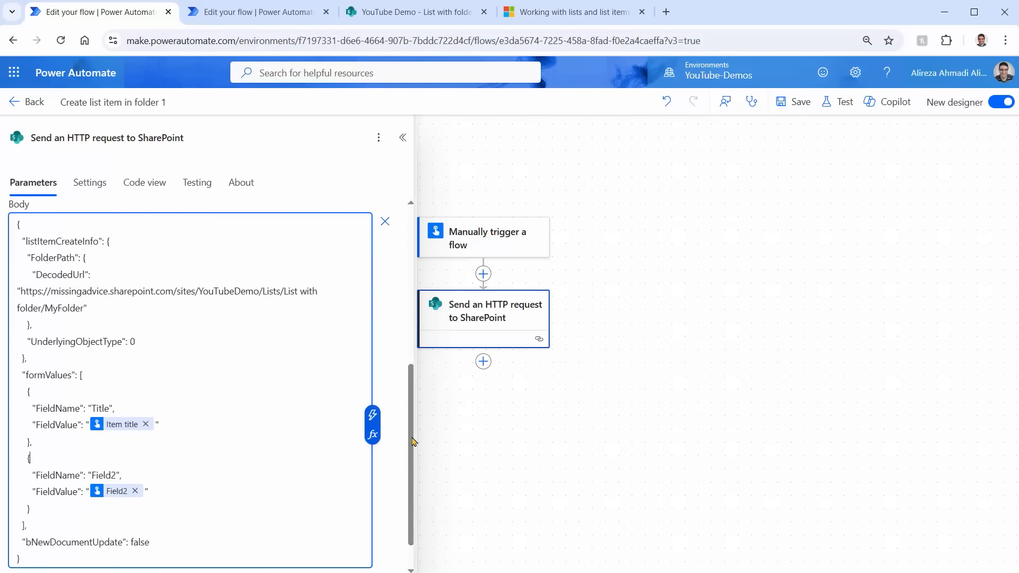
key("shift+Down")
key("shift+Down")
key("shift+Down")
key("shift+End")
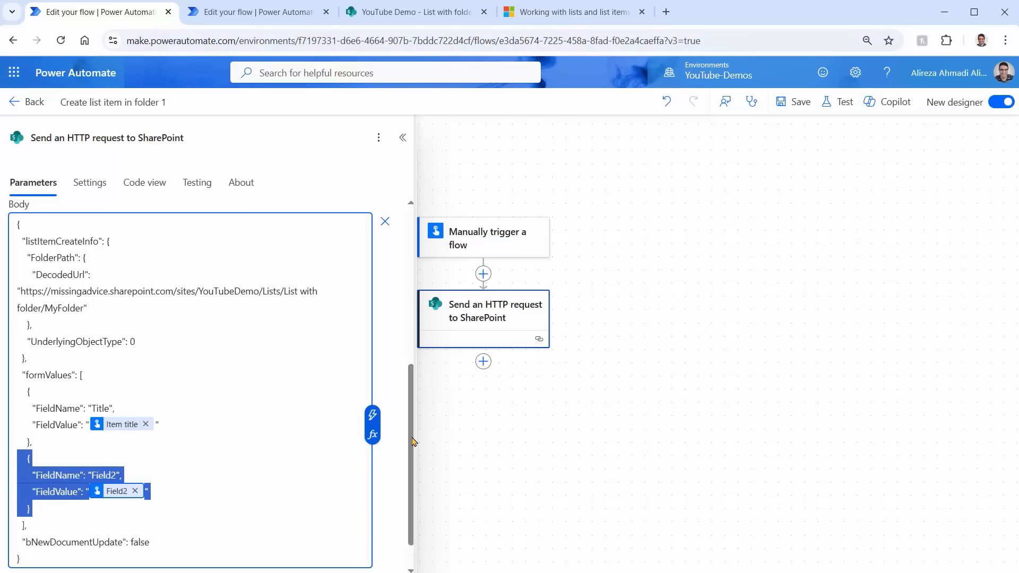
key("Down")
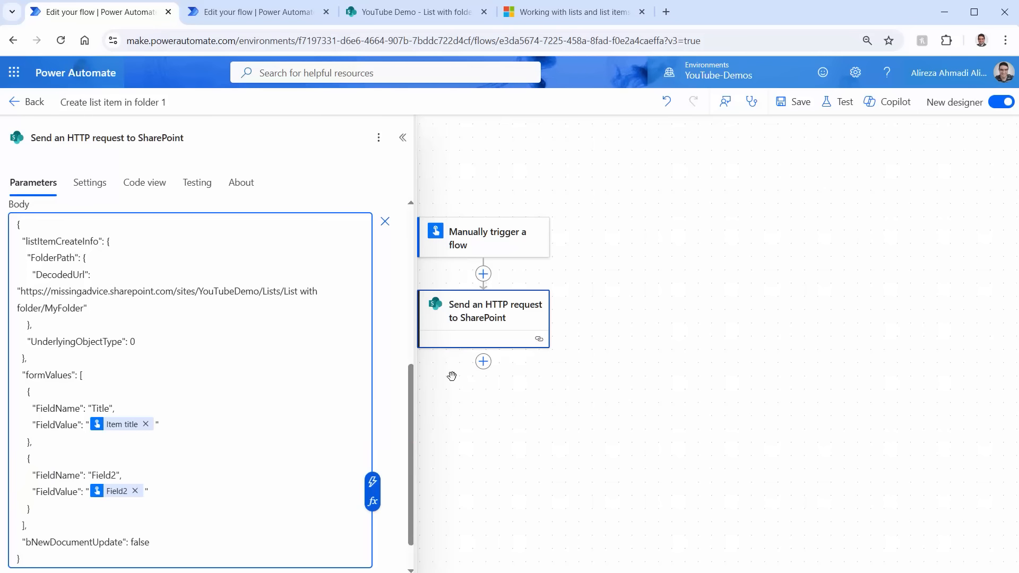
scroll(46, 511, "up", 2)
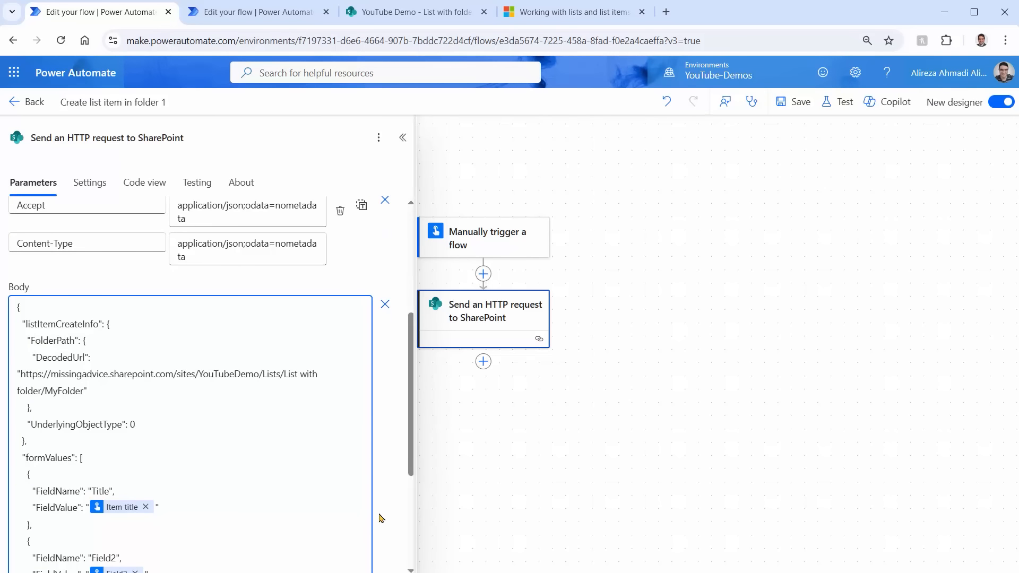
scroll(411, 477, "down", 4)
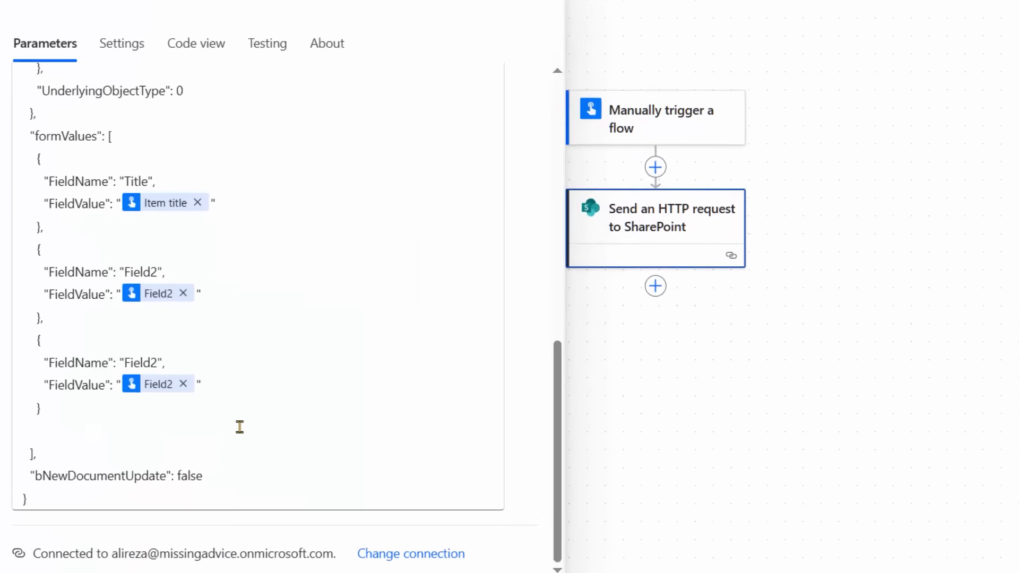
- Set the duplicated entry's FieldName to ExpiryDate, remove the Field2 token from its FieldValue, and save the flow
double_click(170, 318)
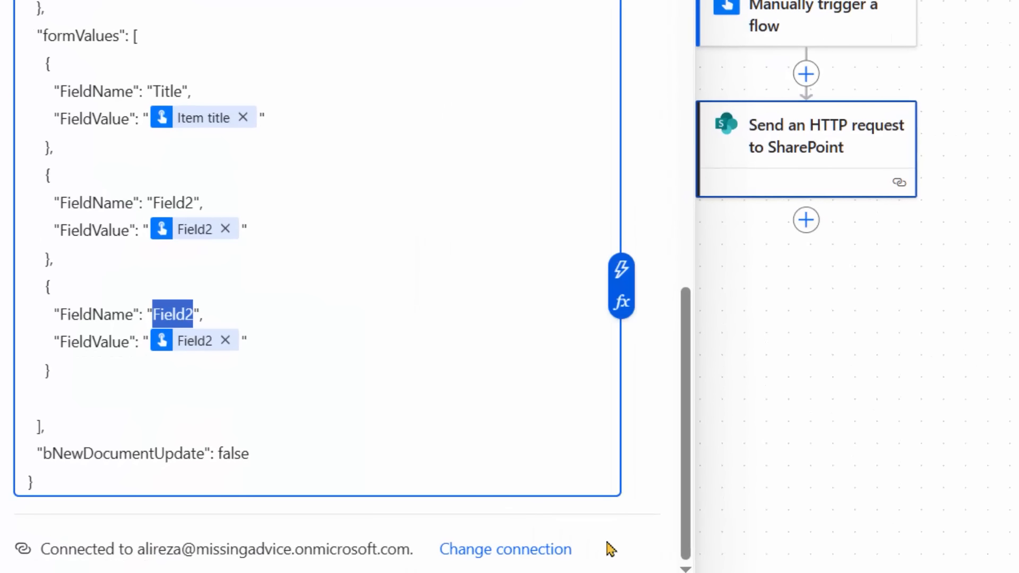
type("ExpiryDate")
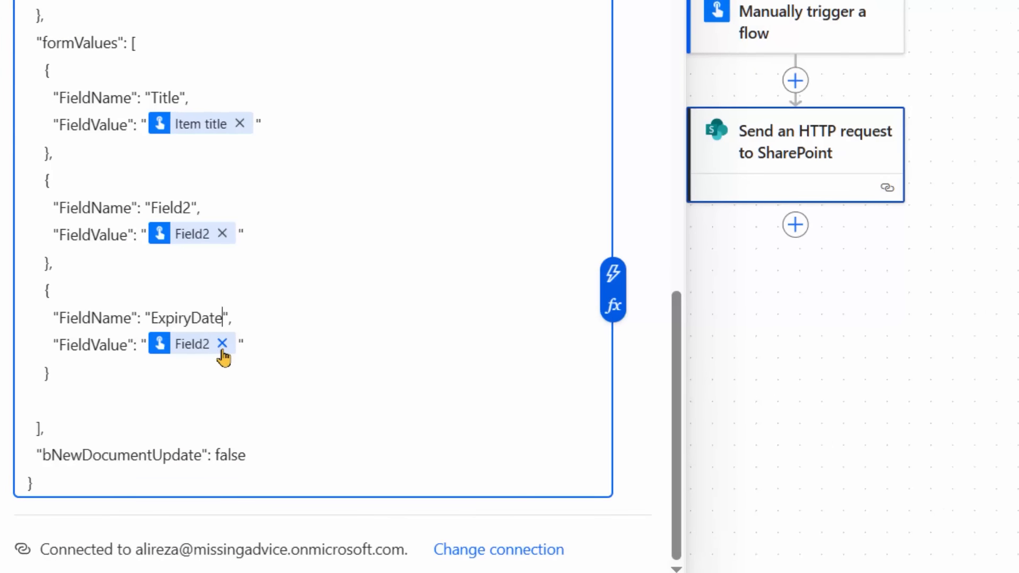
left_click(223, 344)
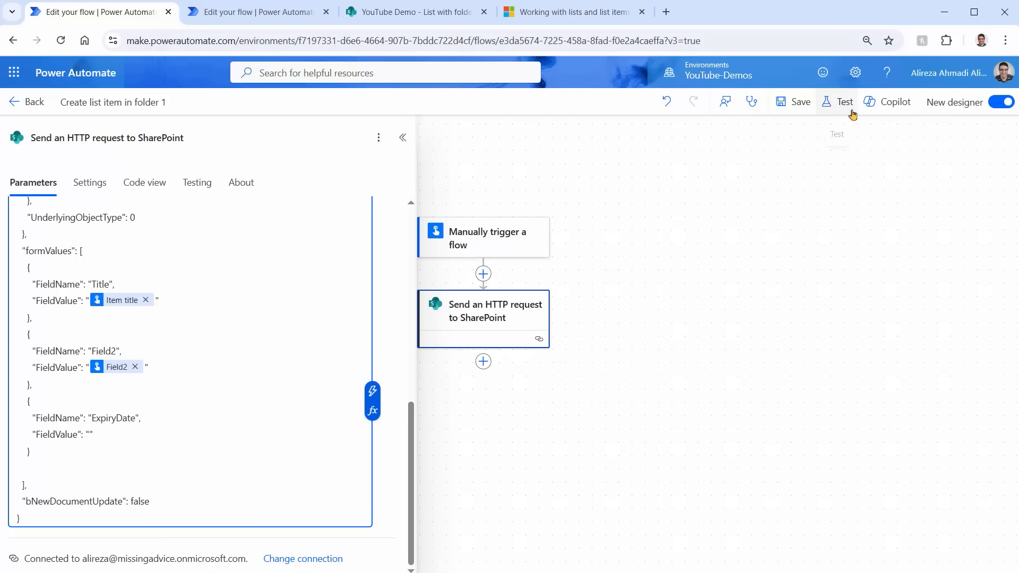
left_click(796, 106)
- Add a date input named ExpiryDate to the flow's manual trigger and save the flow
left_click(505, 234)
left_click(41, 286)
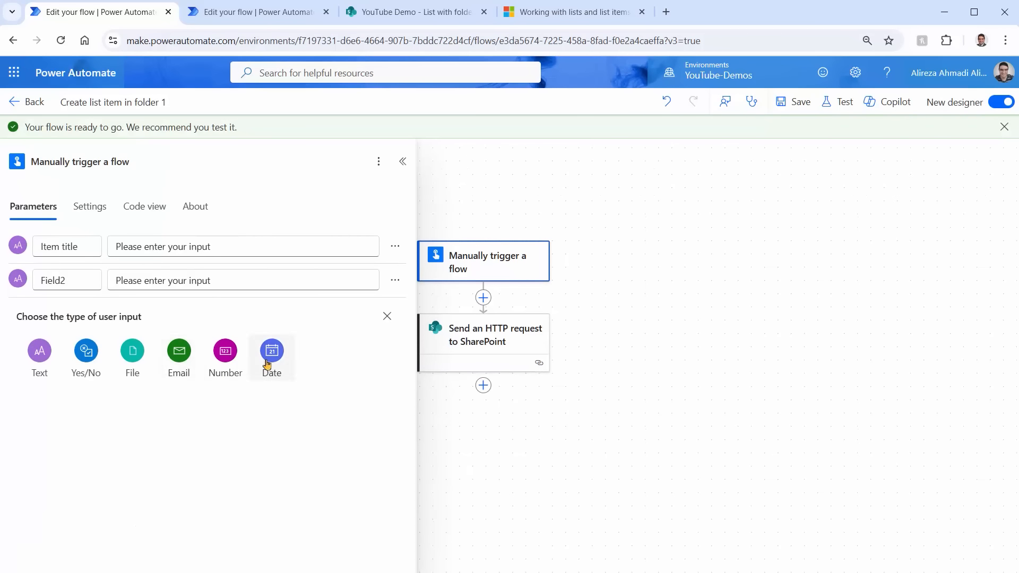
left_click(267, 364)
double_click(53, 289)
type("ExpiryDate")
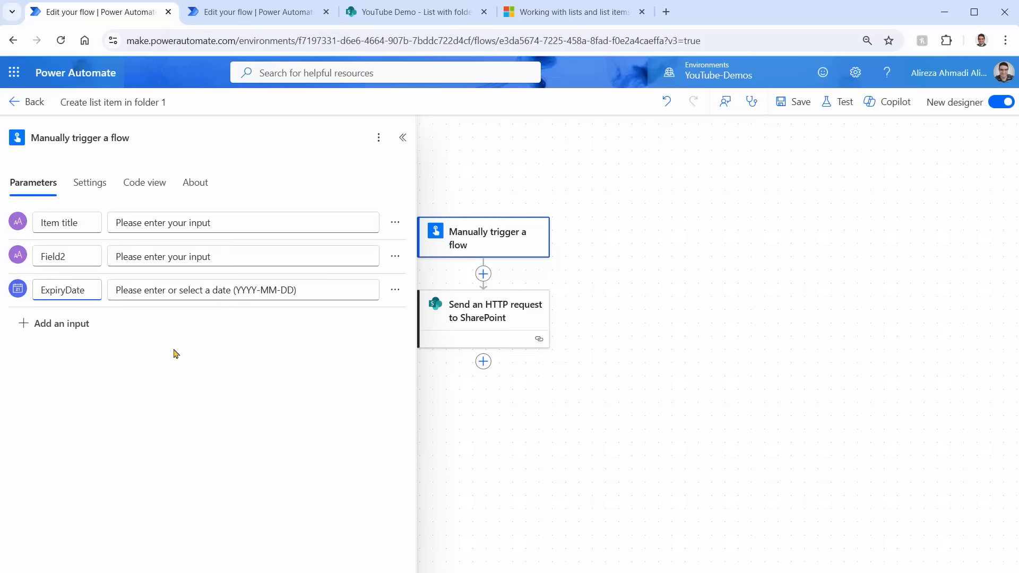
left_click(797, 104)
- Insert the trigger's ExpiryDate token as the FieldValue of the ExpiryDate entry in the HTTP request body and save the flow
left_click(487, 360)
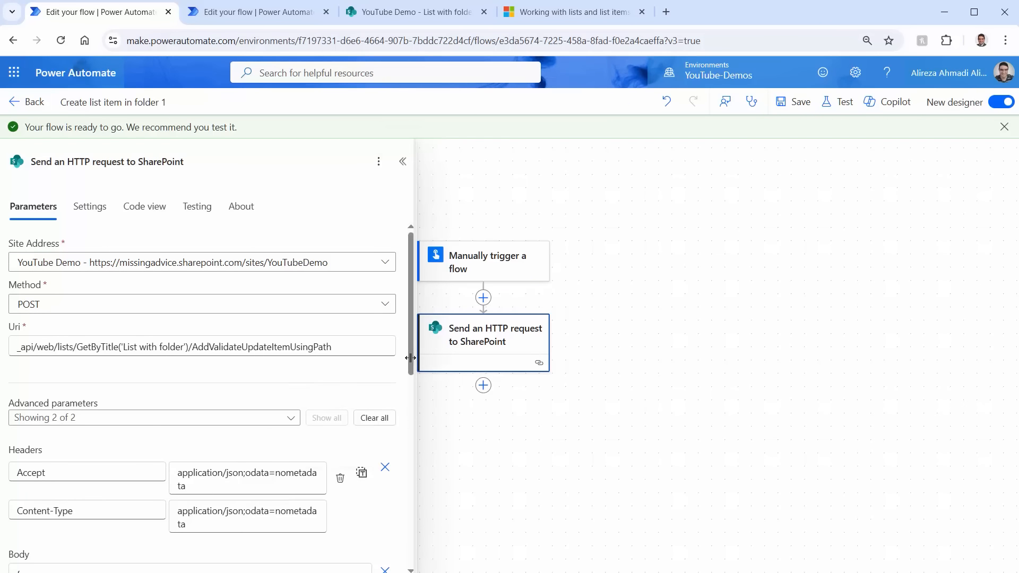
scroll(96, 446, "down", 10)
left_click(99, 439)
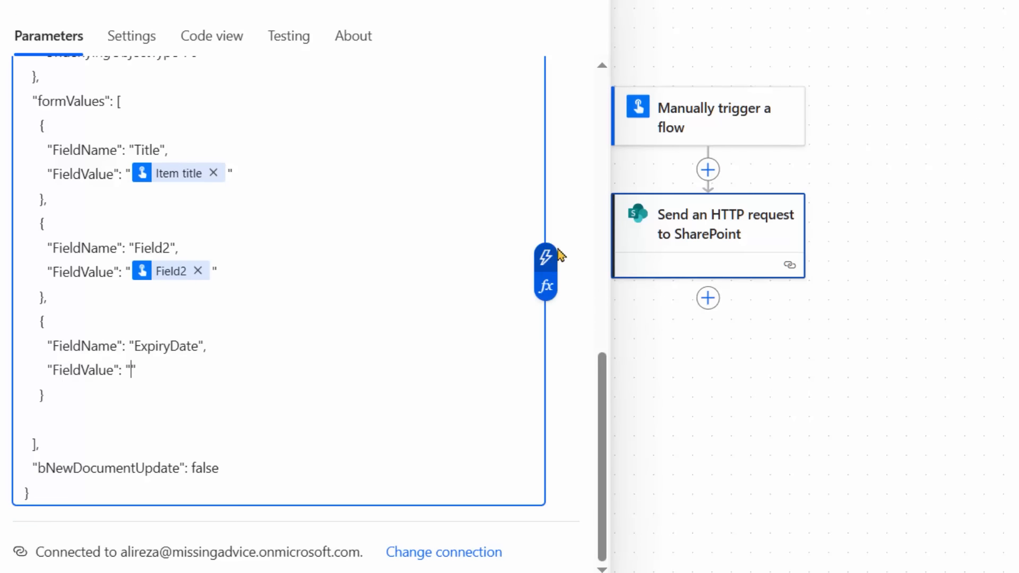
left_click(546, 257)
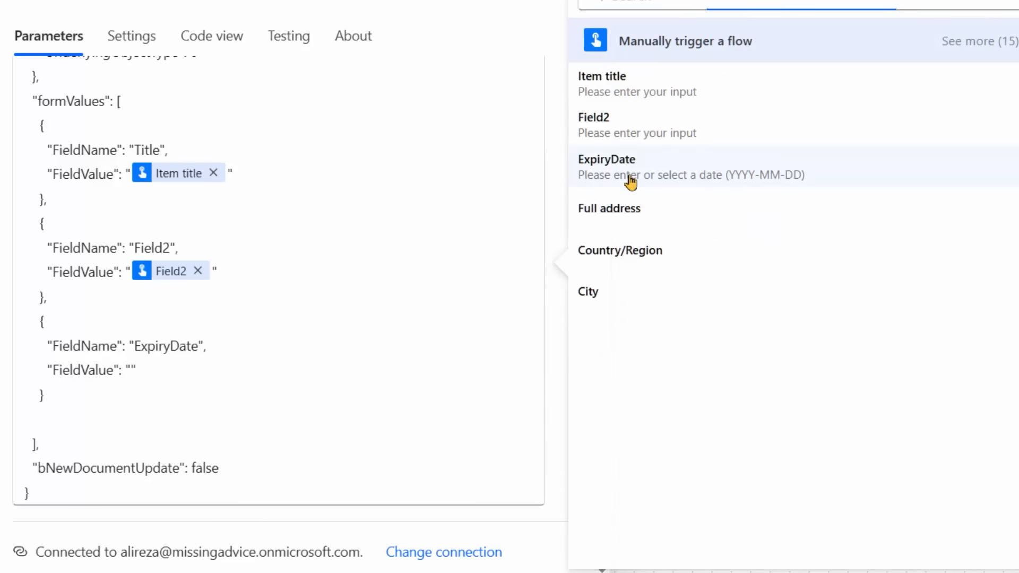
left_click(631, 182)
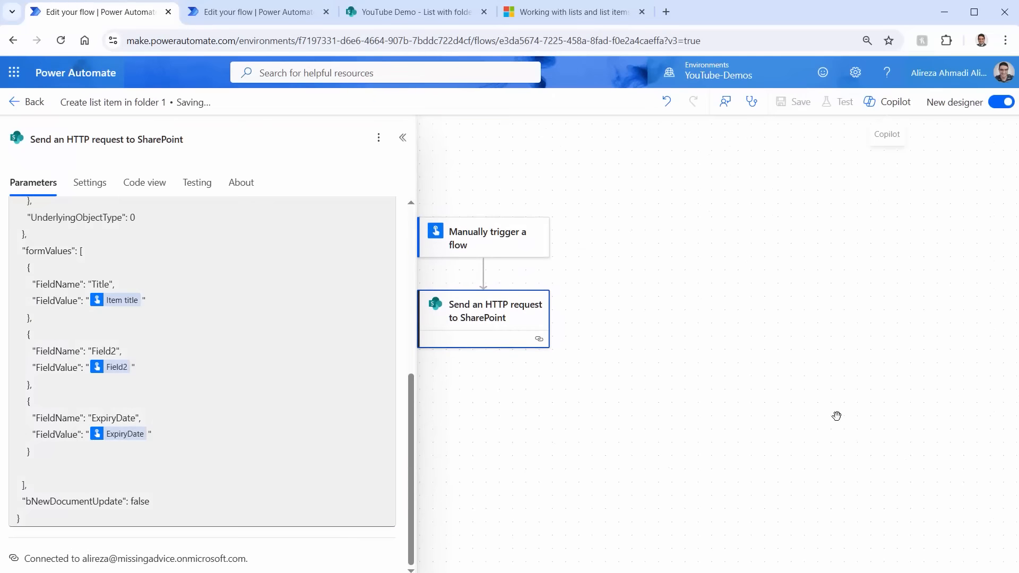
- Start a manual test of the flow with Item title "kjh;lkj", Field2 "kl;hj;lkjhl" and ExpiryDate 2025-09-23
left_click(839, 103)
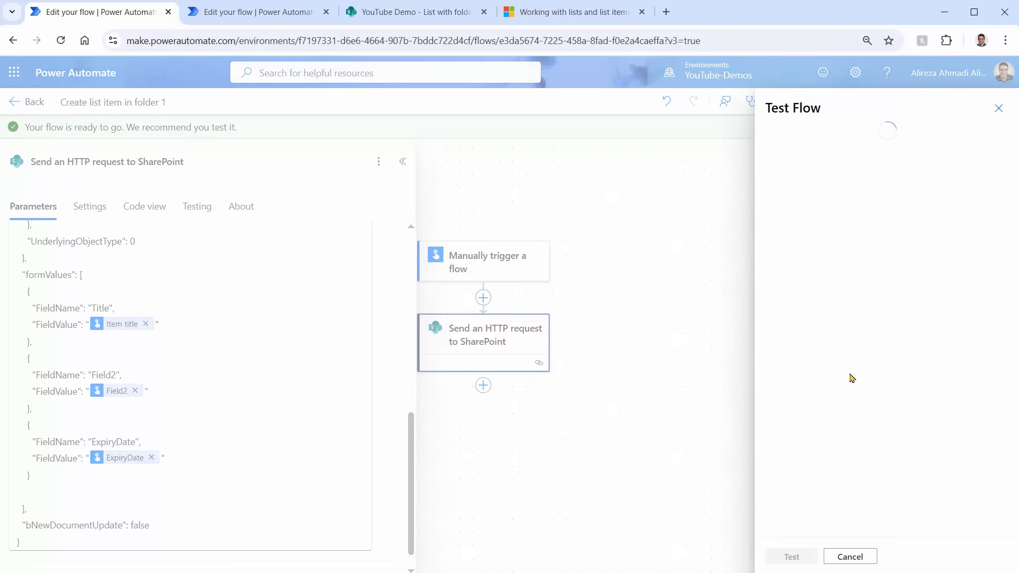
left_click(774, 136)
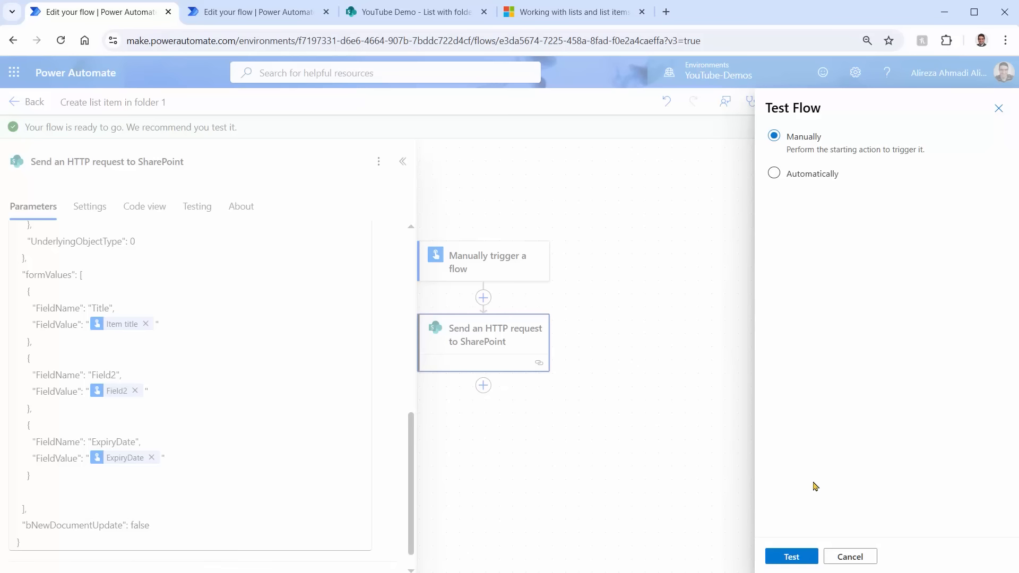
left_click(792, 557)
left_click(812, 219)
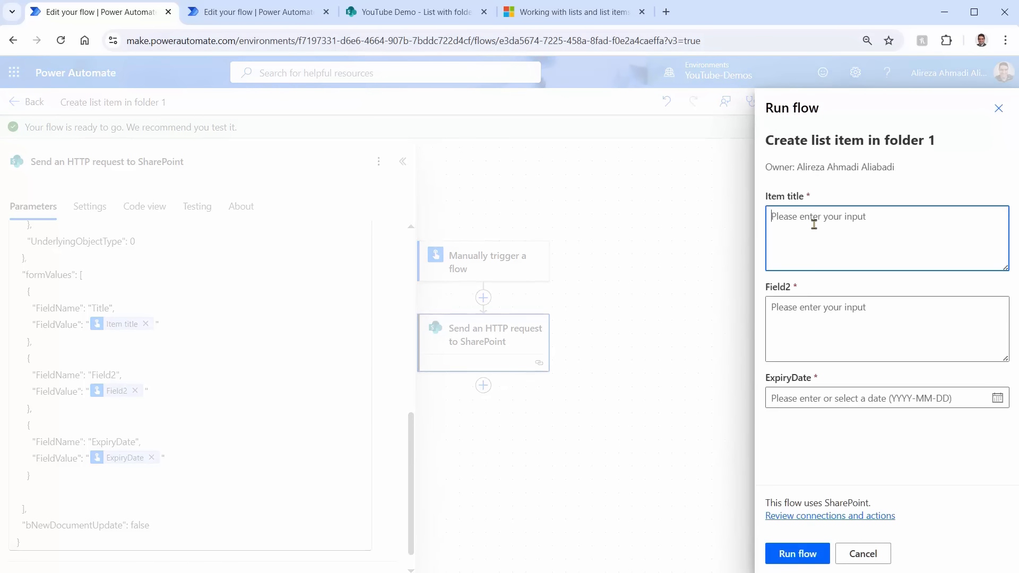
type("kjh;lkj")
key("Tab")
type("kl;hj;lkjhl")
key("Tab")
left_click(998, 399)
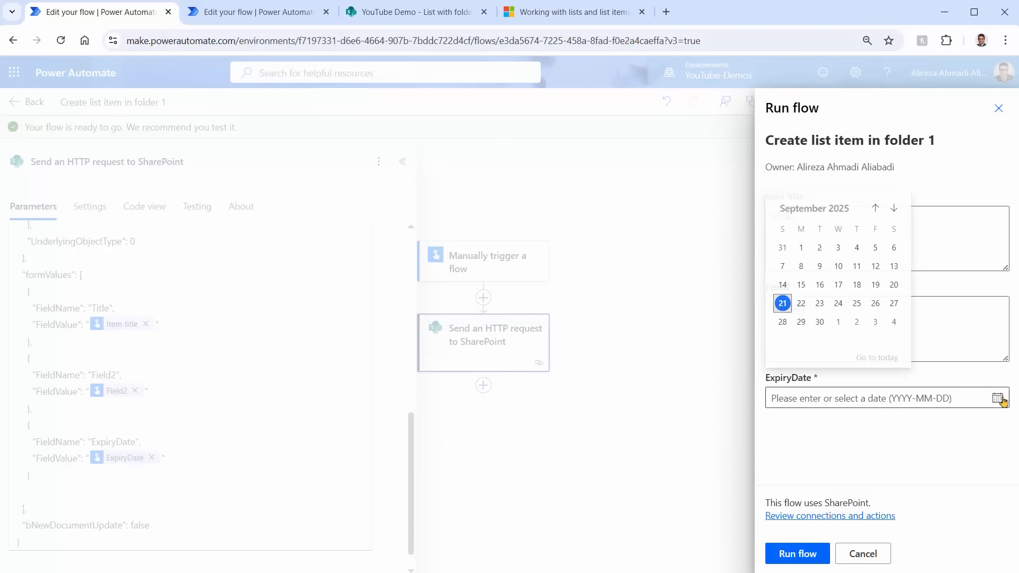
left_click(829, 304)
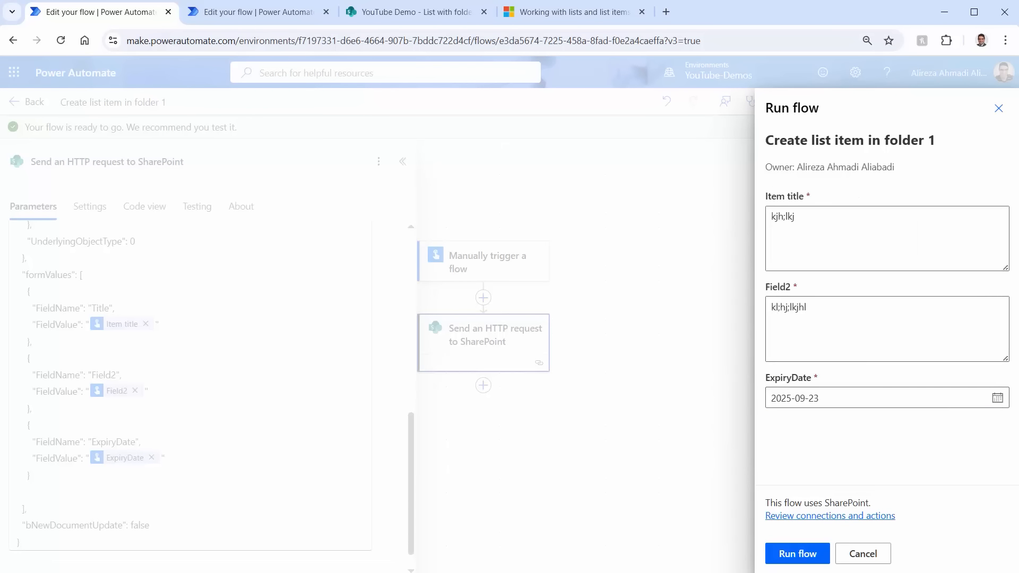
- Run the flow with the entered values, and switch to SharePoint and reload MyFolder to look for the new item
left_click(797, 553)
left_click(792, 554)
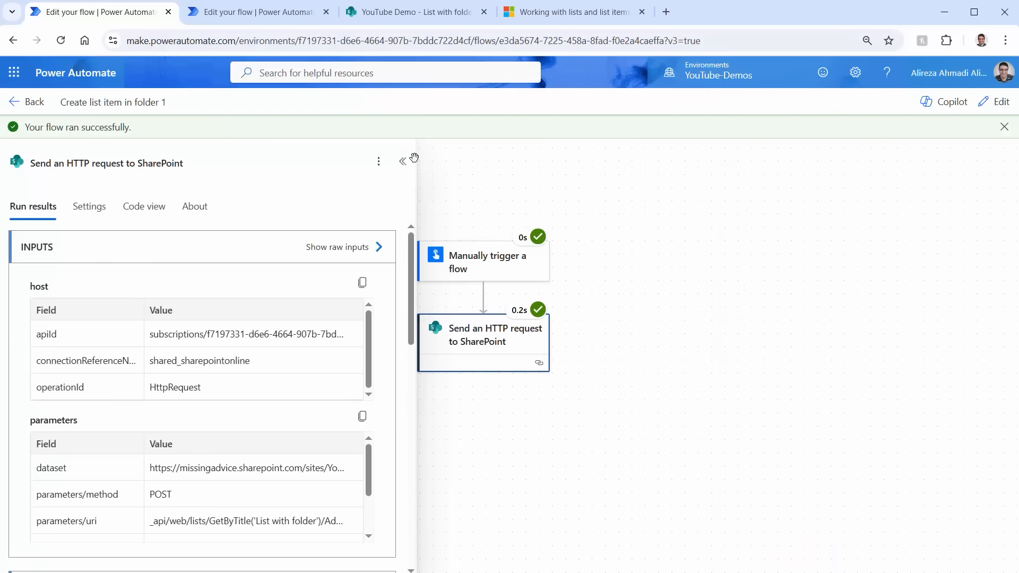
left_click(417, 12)
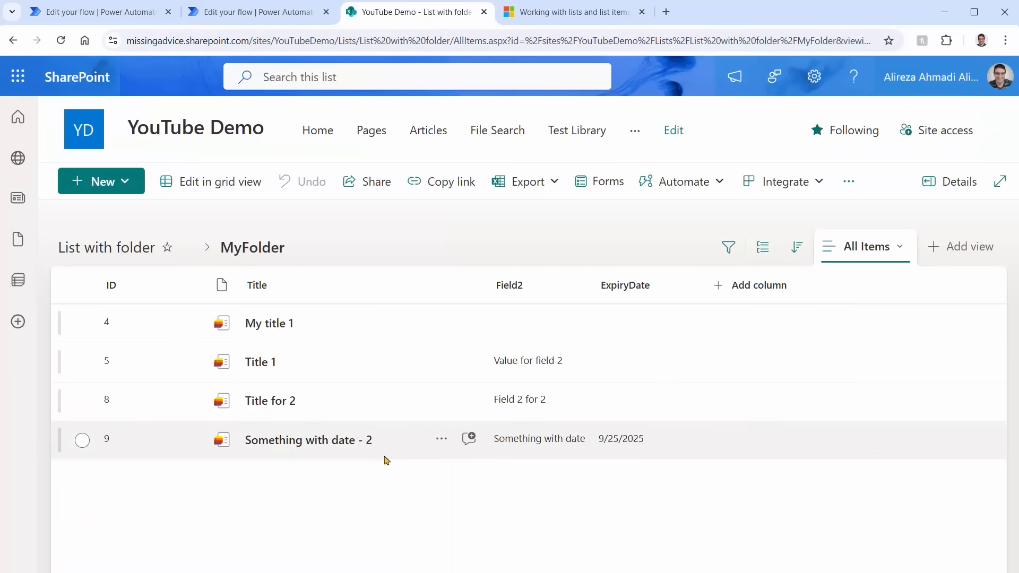
key("F5")
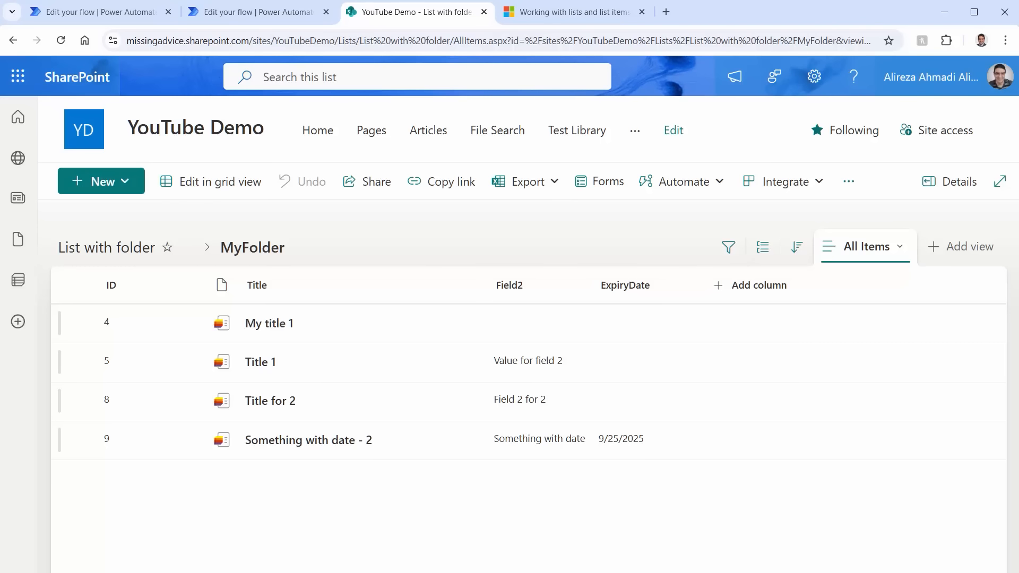
- Reopen "Create list item in folder 1" for editing and compare its request body with the move request in "Create list item in folder 2"
left_click(91, 4)
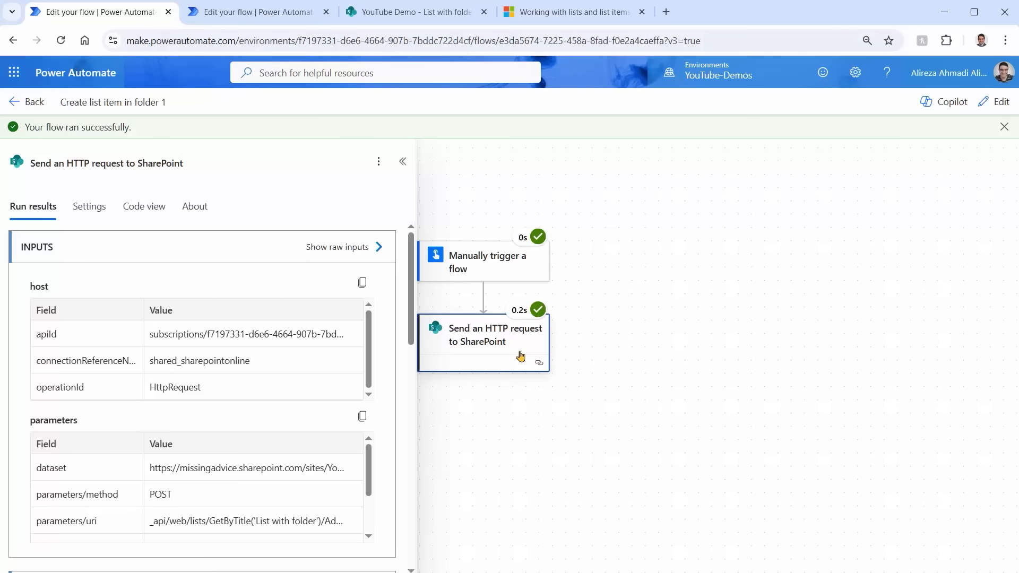
left_click(1000, 105)
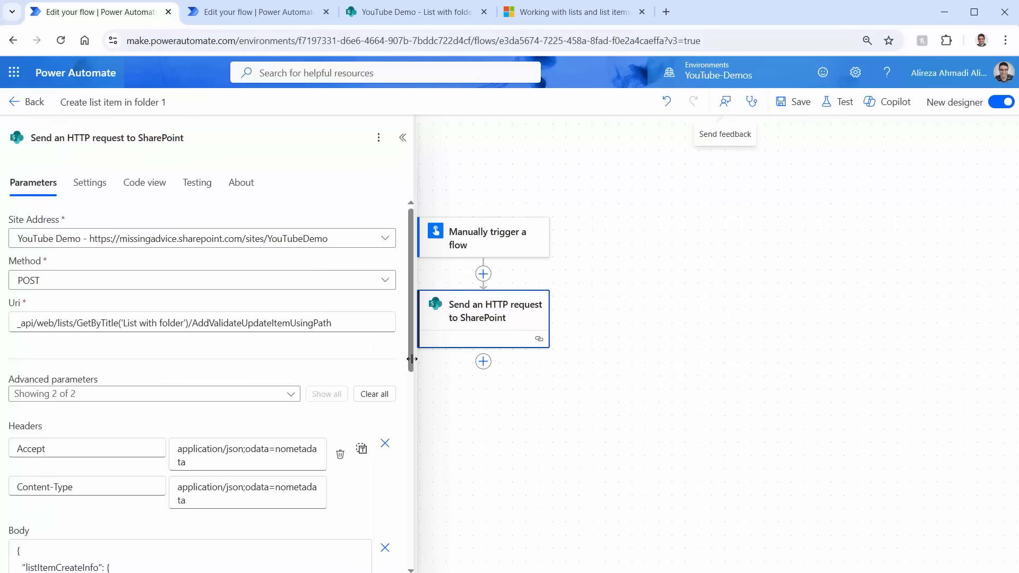
scroll(334, 443, "down", 6)
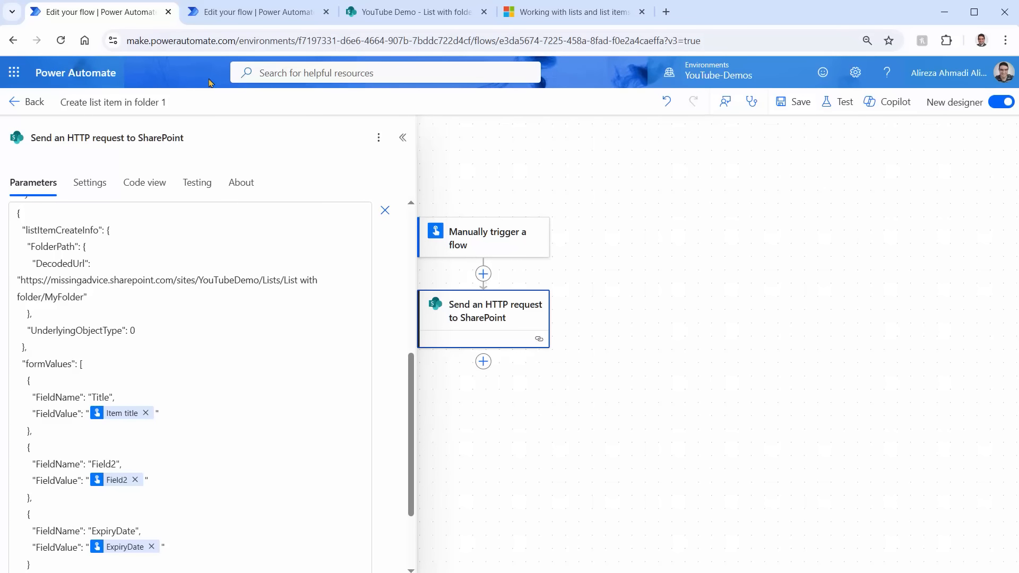
left_click(250, 16)
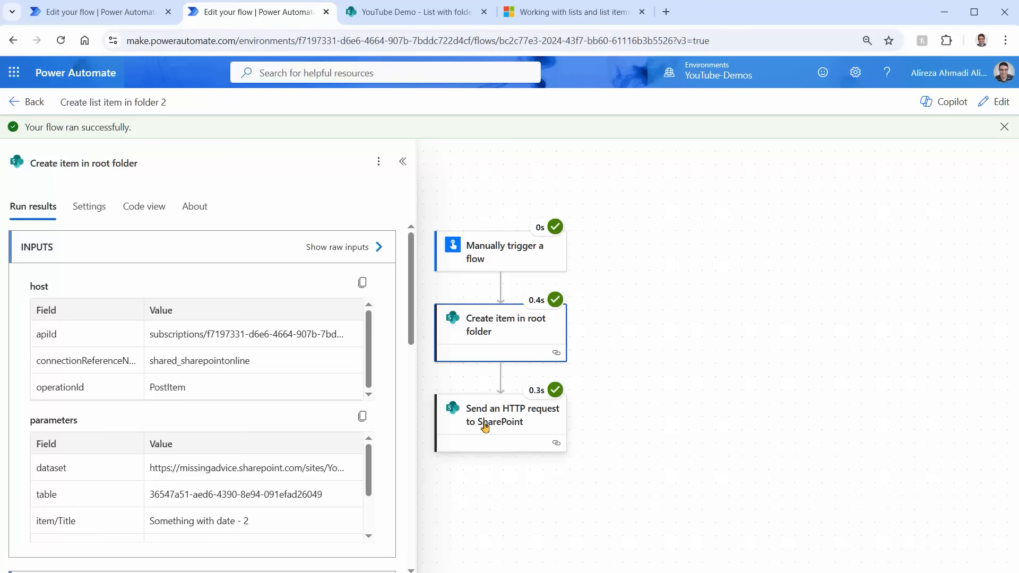
left_click(485, 428)
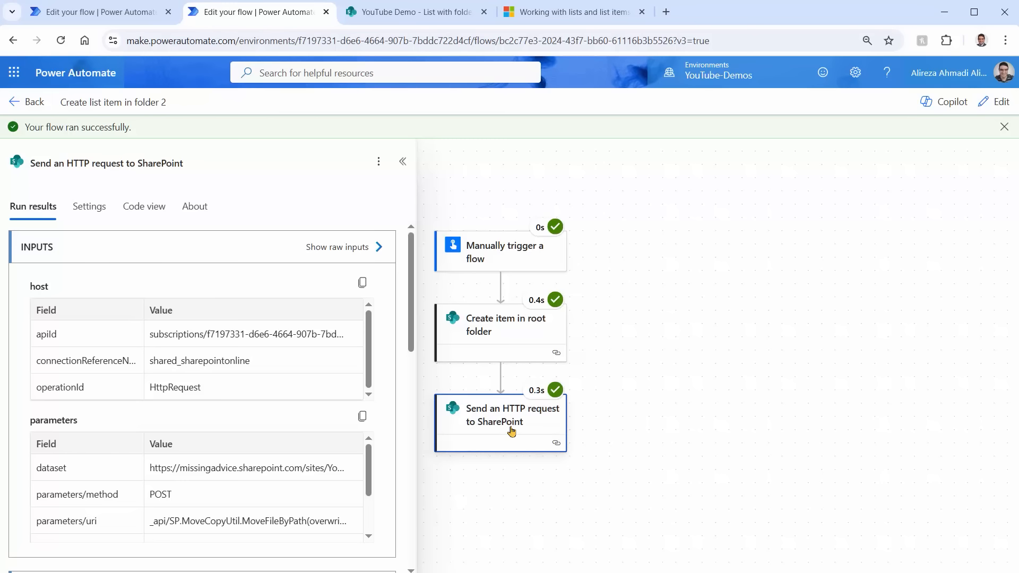
left_click(100, 12)
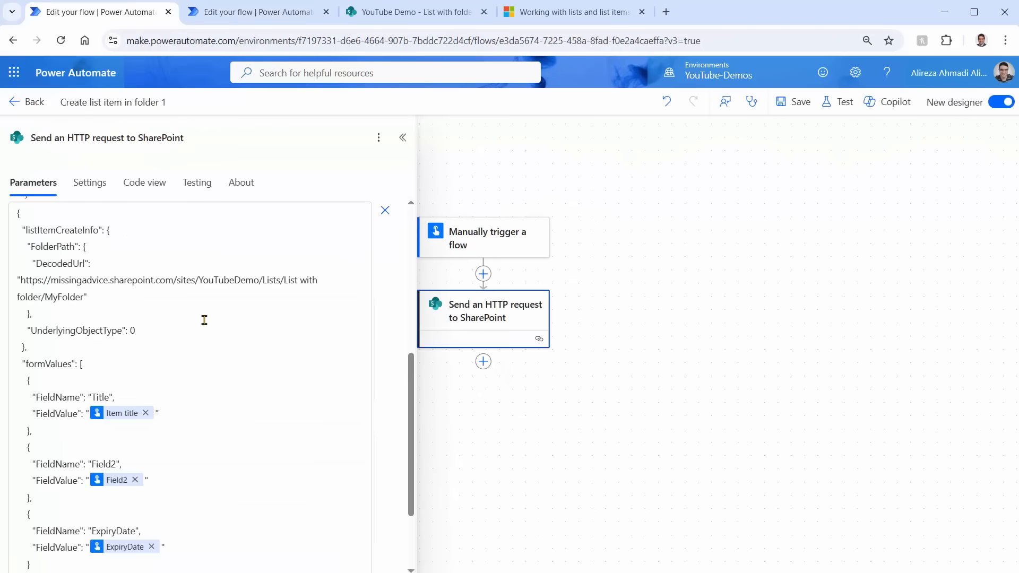
left_click(228, 15)
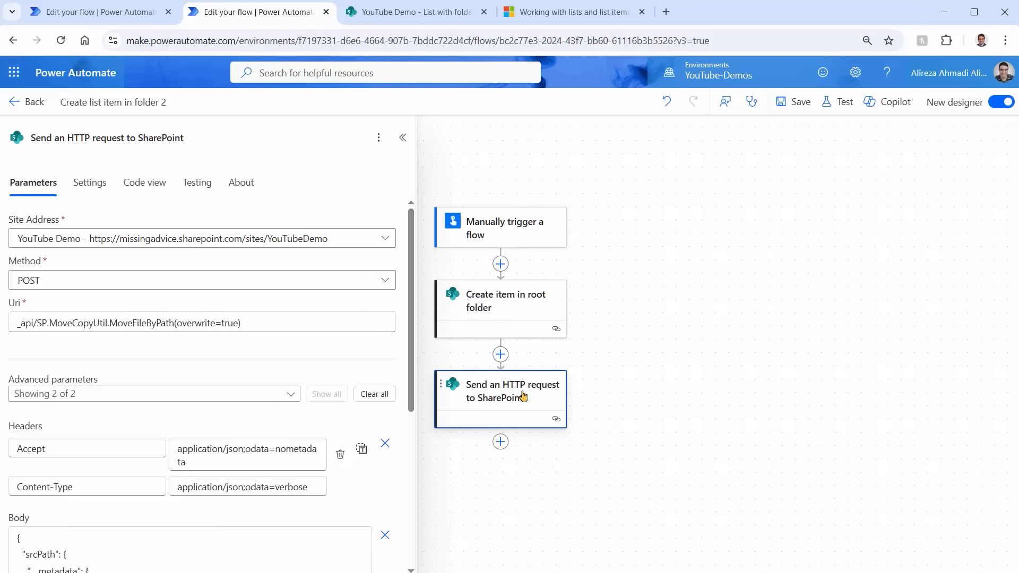
- Switch to SharePoint and copy the Title value of the item "My title 1" in MyFolder, then close its details
left_click(446, 14)
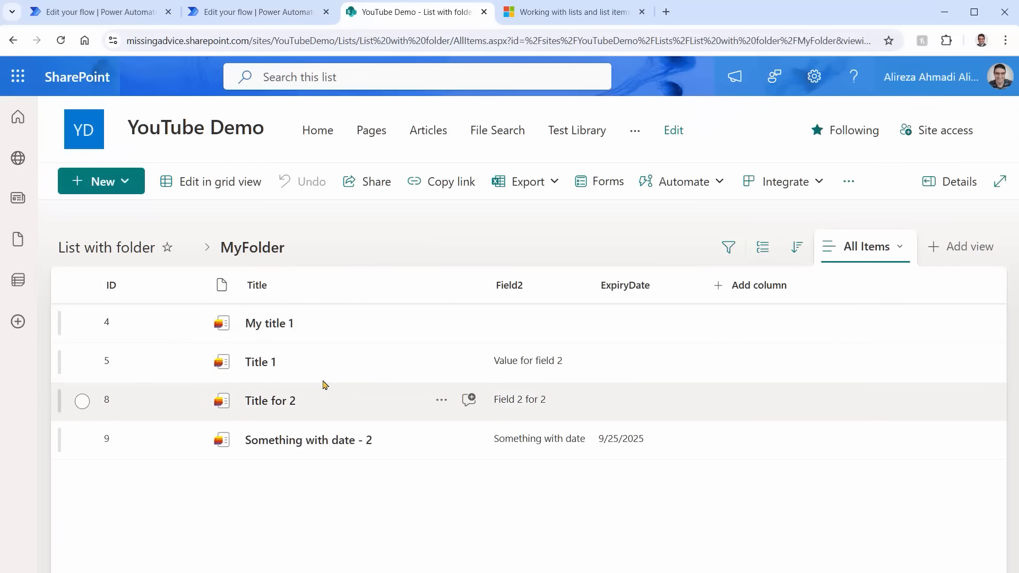
left_click(283, 325)
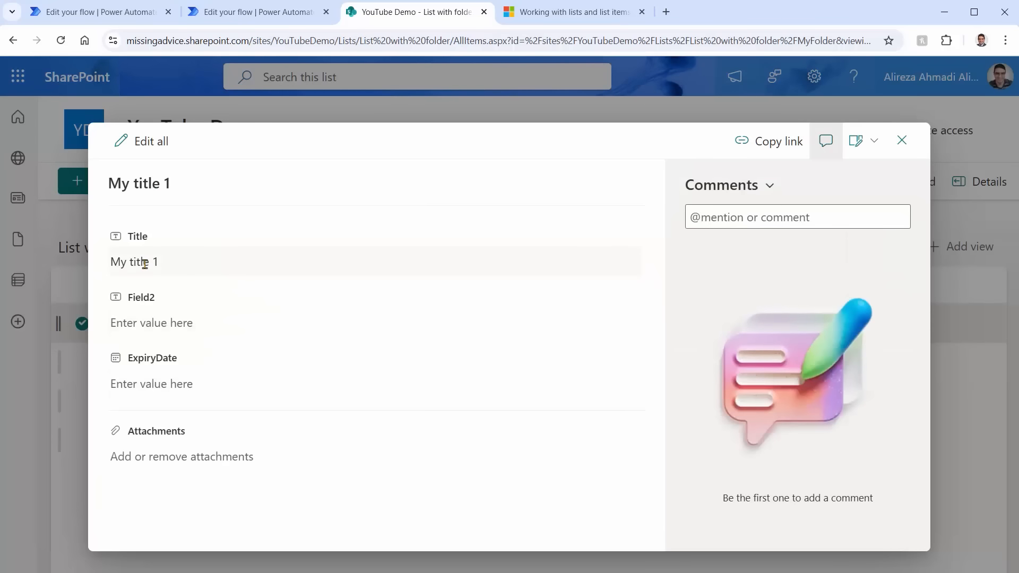
left_click(144, 264)
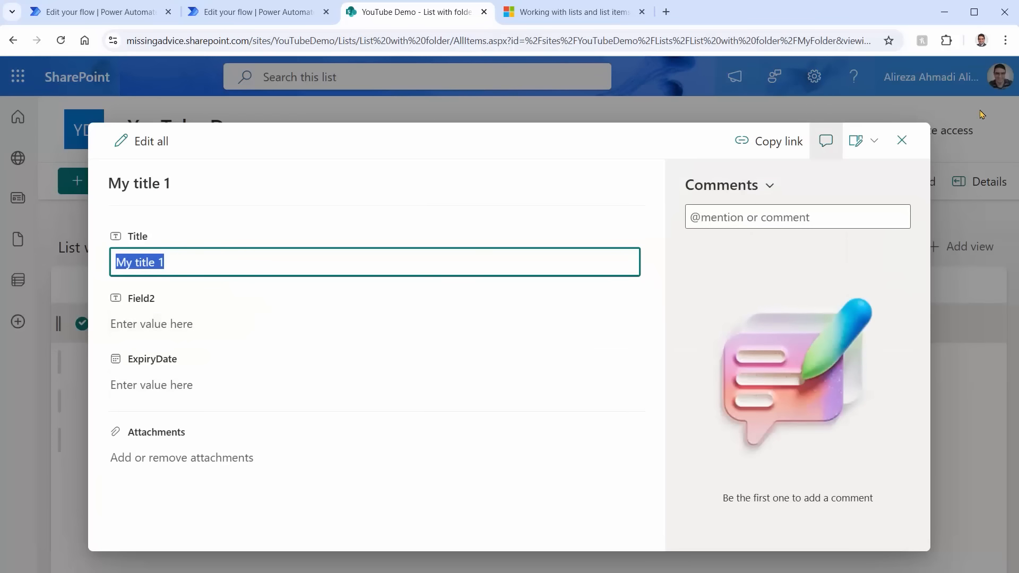
left_click(901, 140)
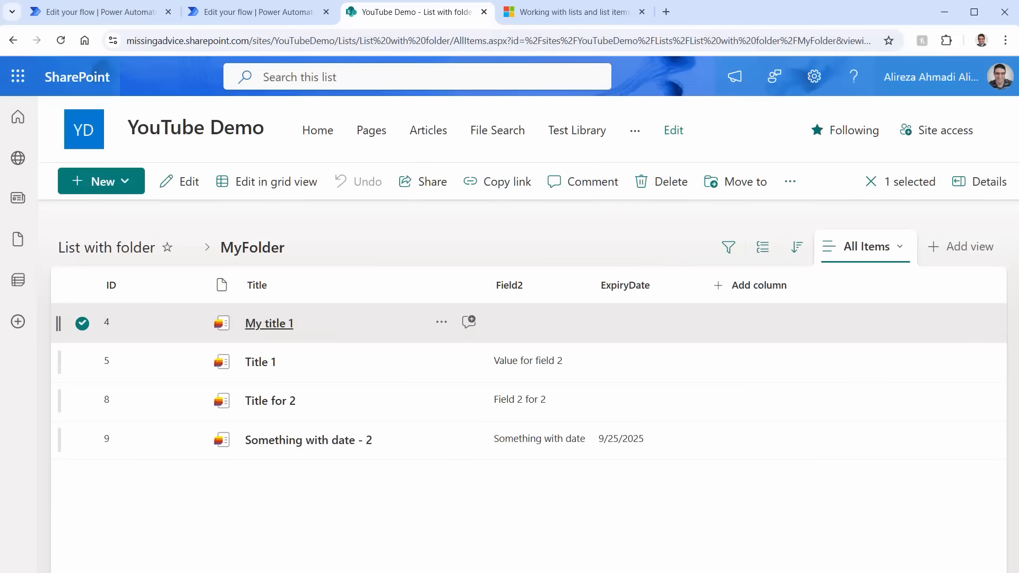
- Switch to the Power Automate flow "Create list item in folder 2" and start a manual test of it
left_click(113, 14)
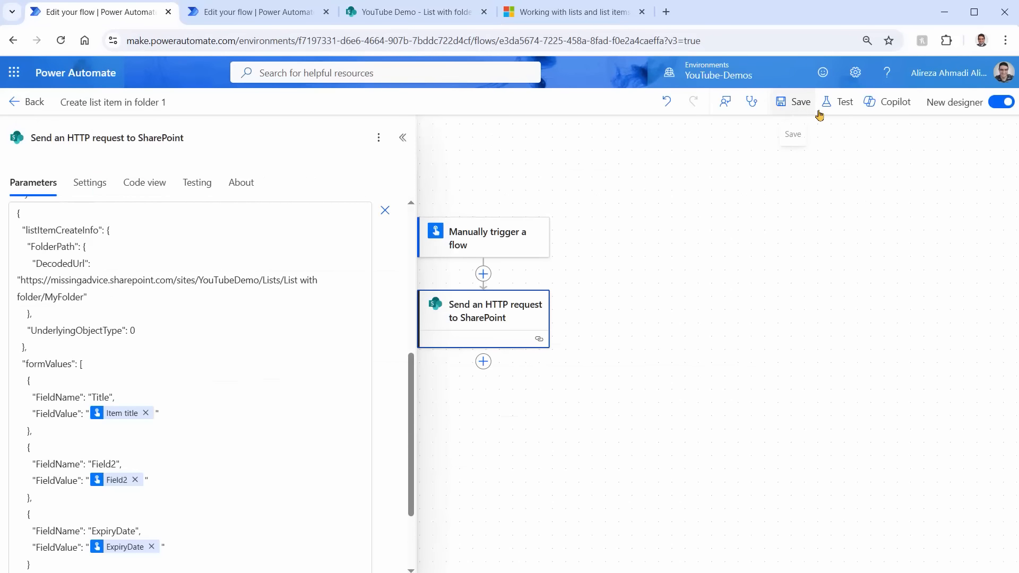
left_click(246, 14)
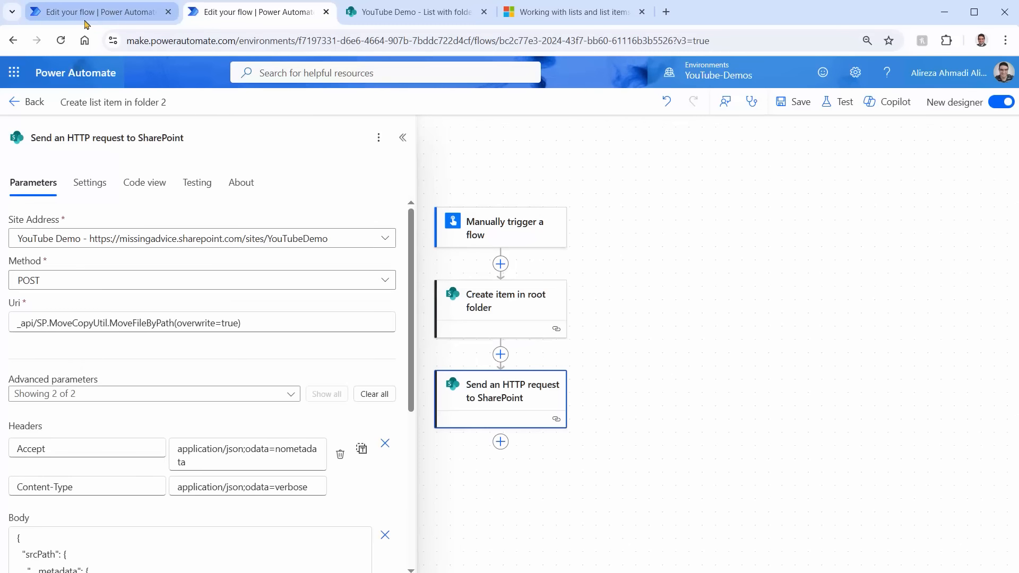
left_click(829, 104)
left_click(774, 135)
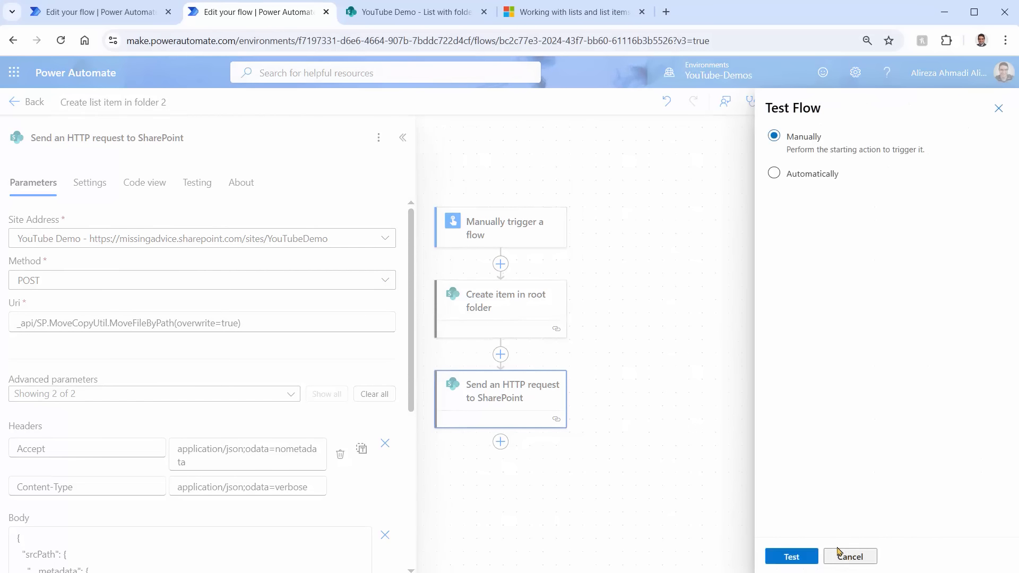
left_click(792, 556)
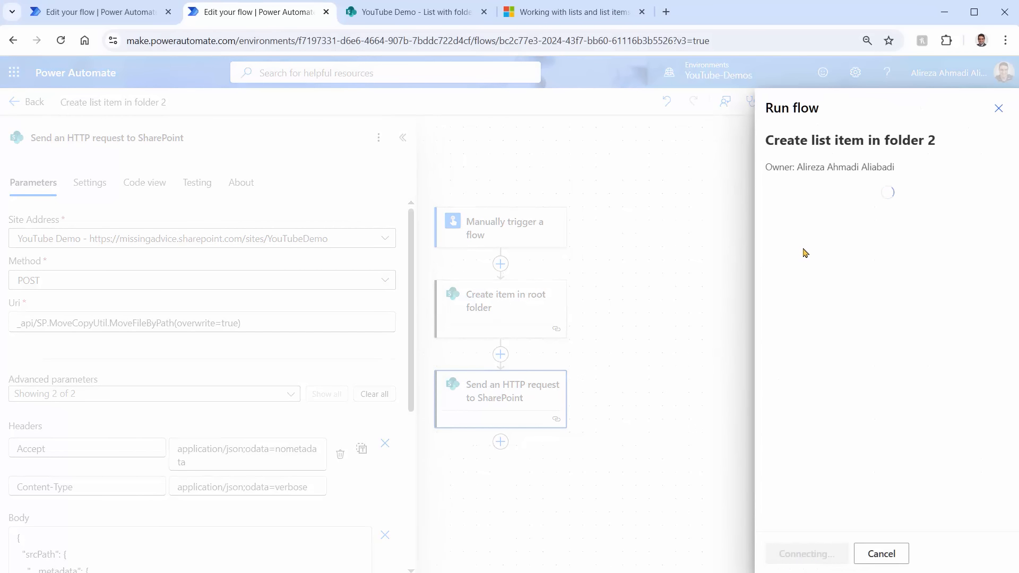
- Run the flow with Item title "My title 1", Field2 "Should overwrite" and ExpiryDate 2025-09-24
type("My title 1")
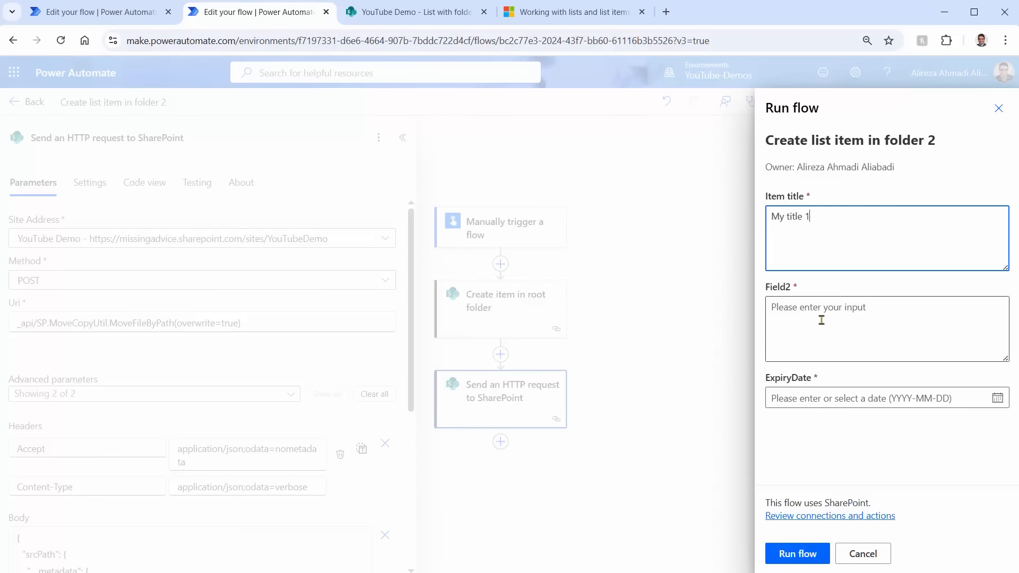
left_click(824, 322)
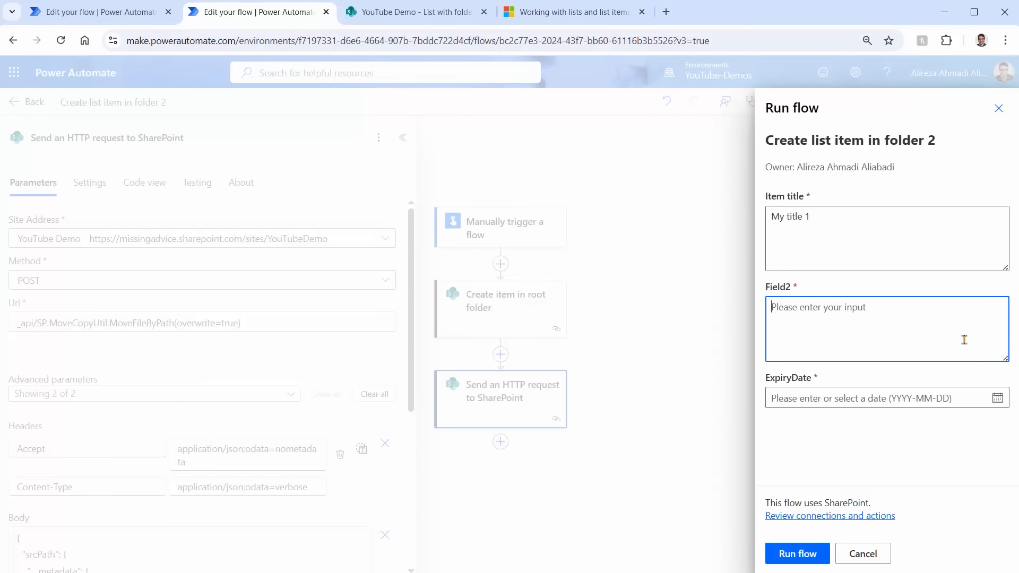
type("Should overwrite")
left_click(997, 398)
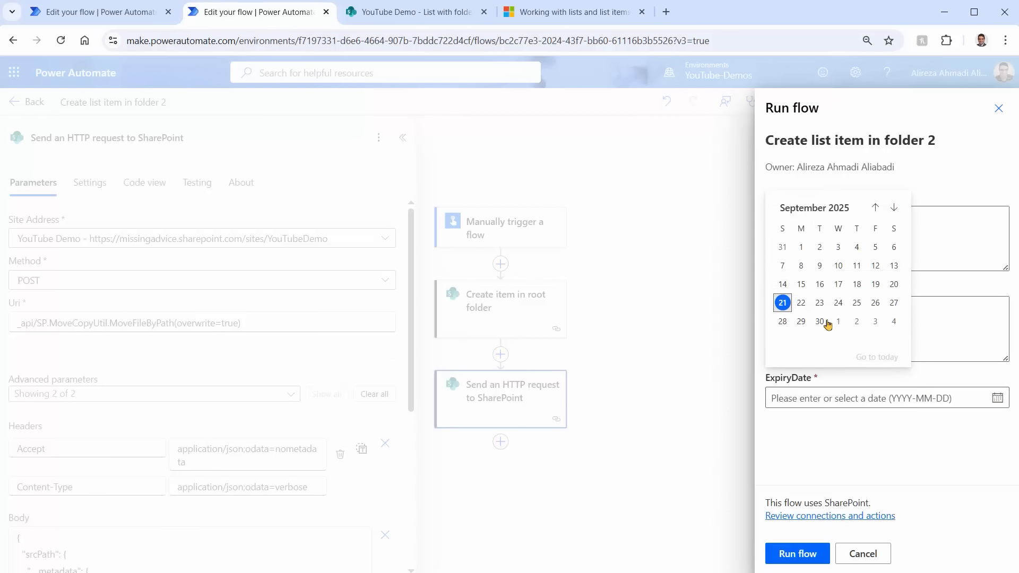
left_click(836, 308)
left_click(798, 554)
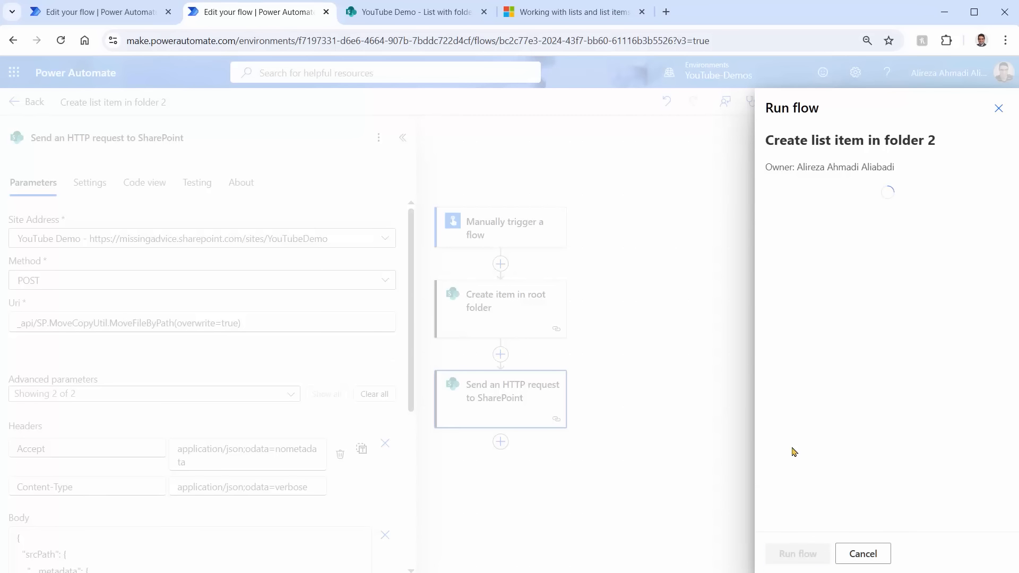
left_click(787, 554)
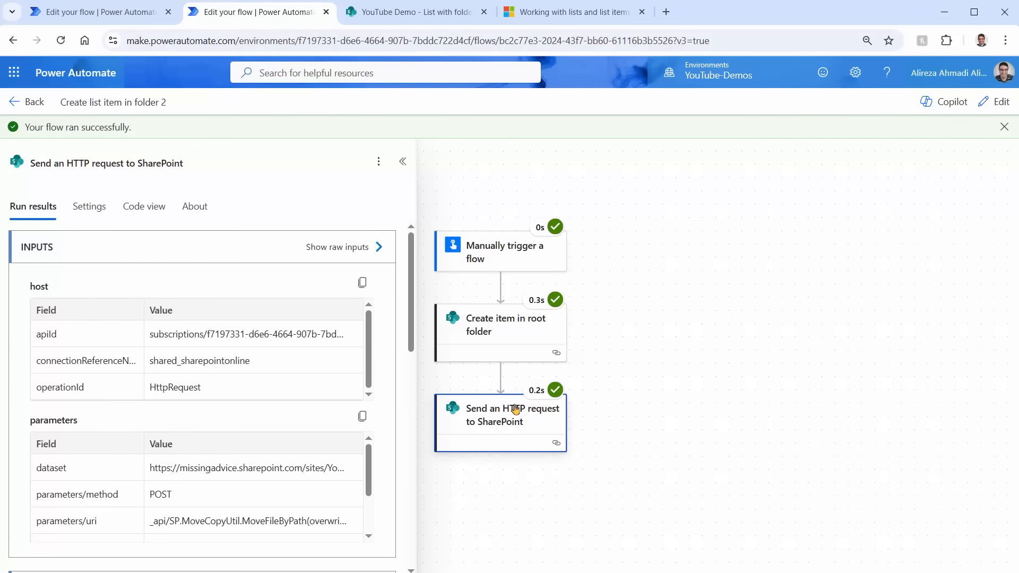
- Switch to SharePoint and reload MyFolder to check whether the existing "My title 1" item was overwritten
left_click(419, 16)
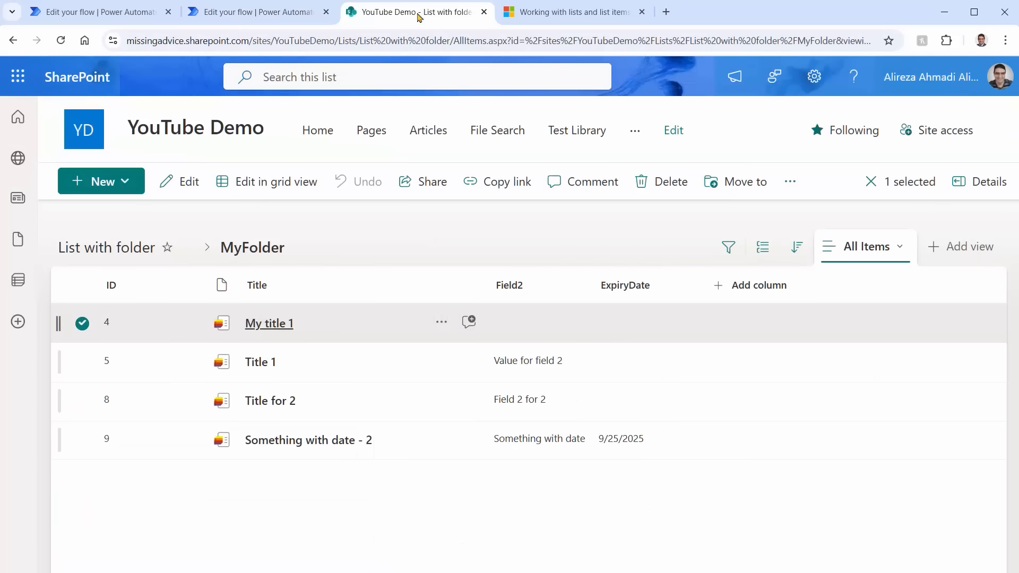
left_click(371, 544)
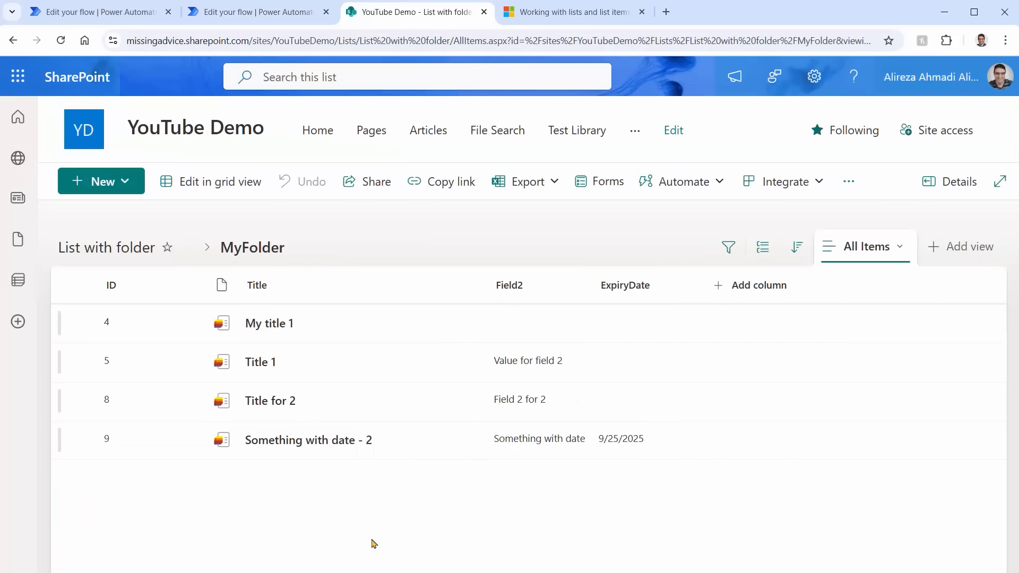
key("F5")
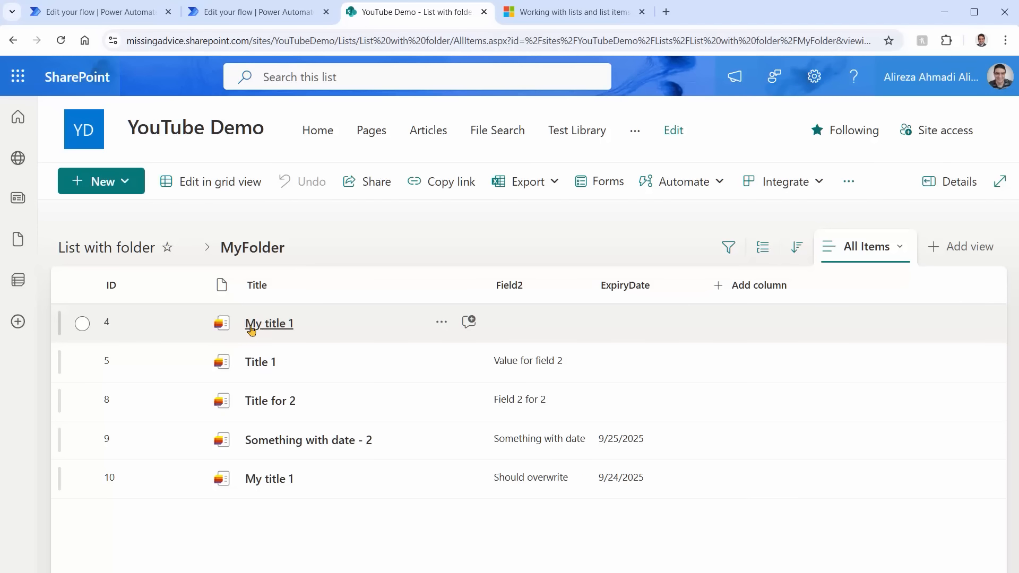
- Reopen "Create list item in folder 2" for editing and compare its move request with "Create list item in folder 1" and the items in MyFolder
left_click(265, 11)
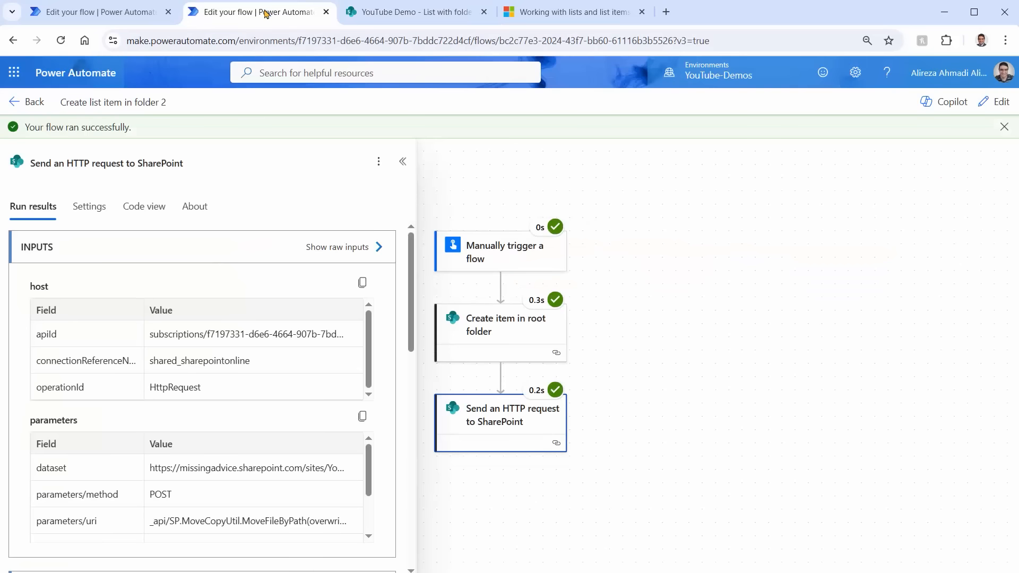
left_click(995, 102)
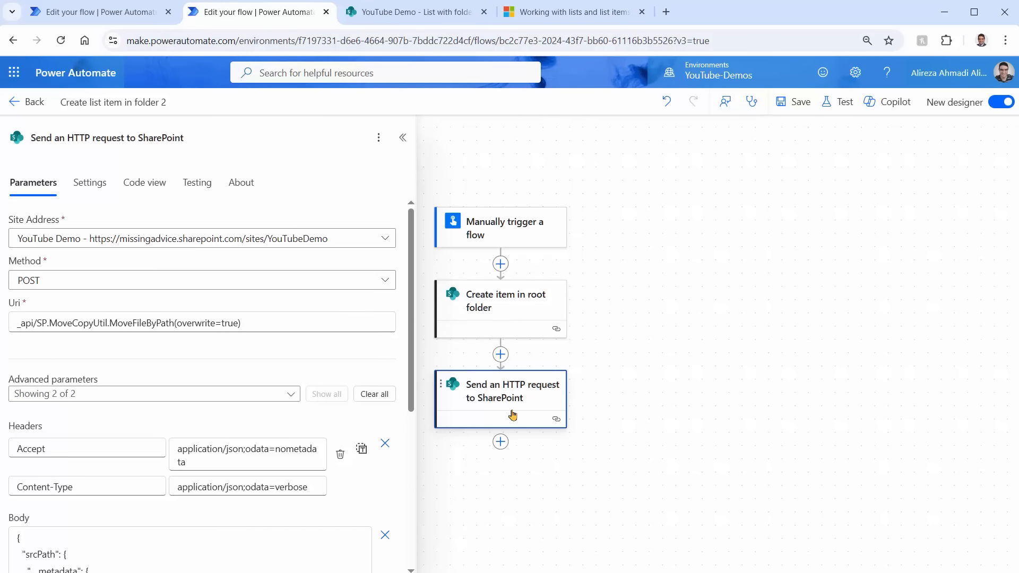
left_click(98, 13)
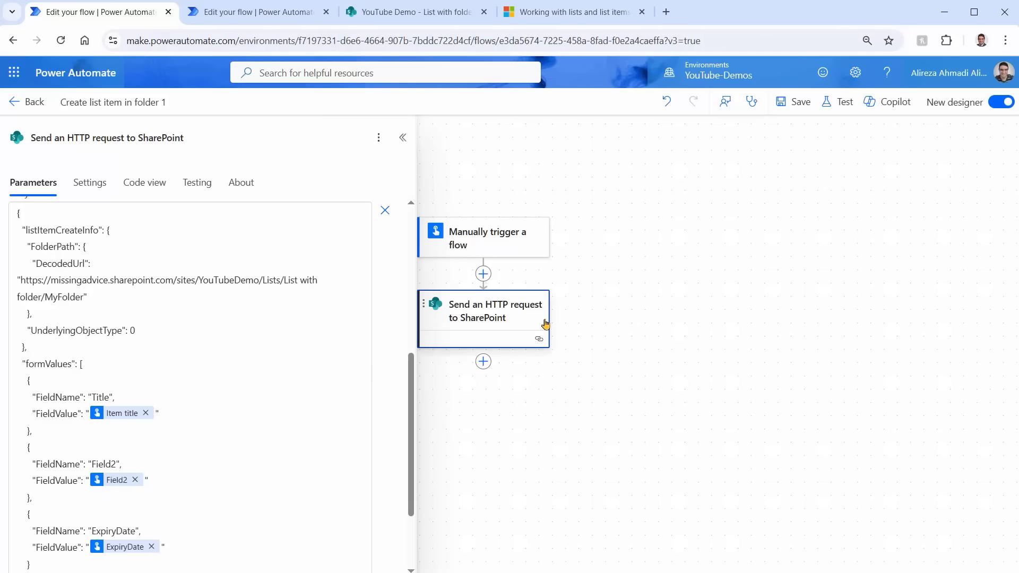
left_click(393, 12)
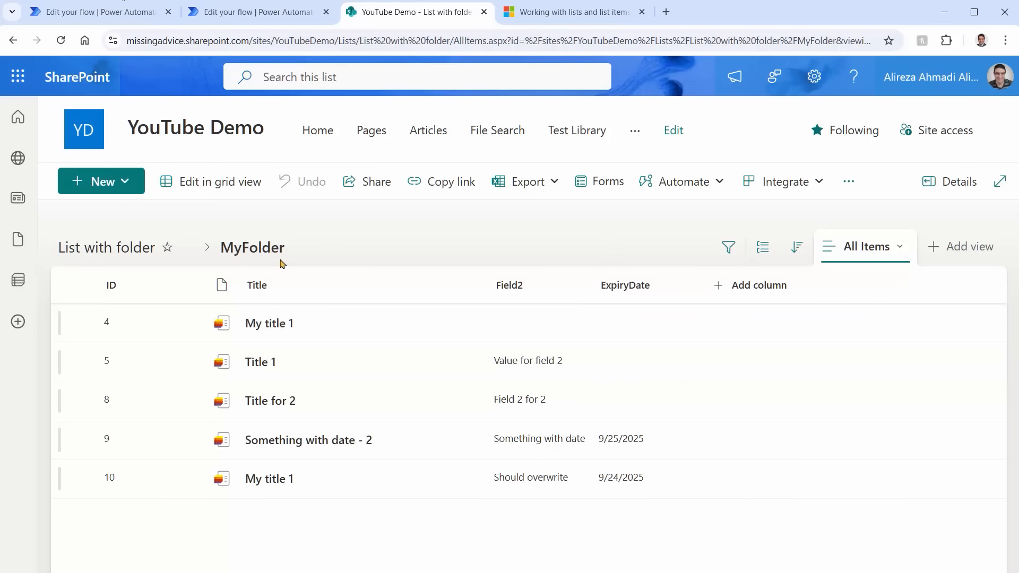
left_click(74, 16)
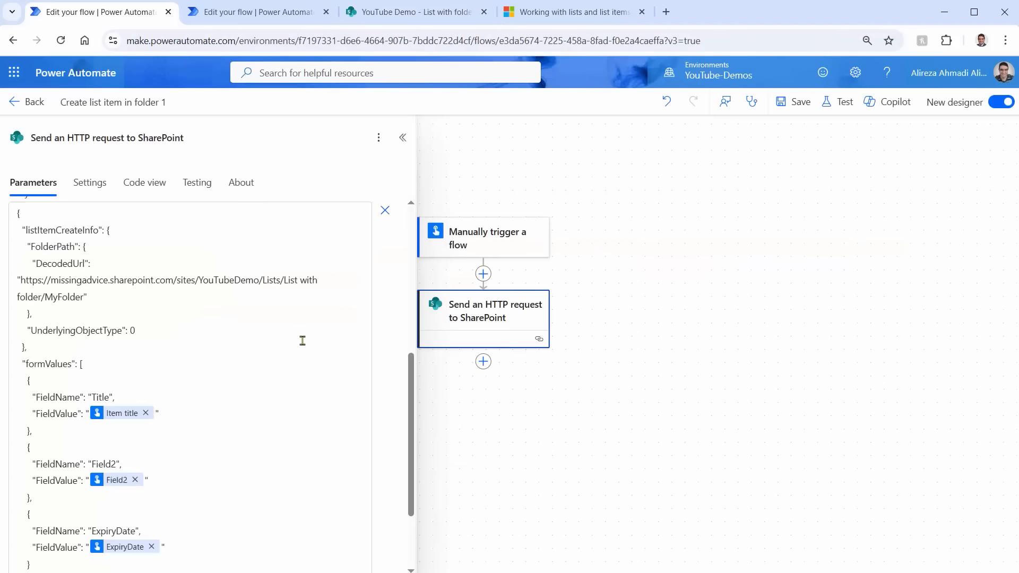